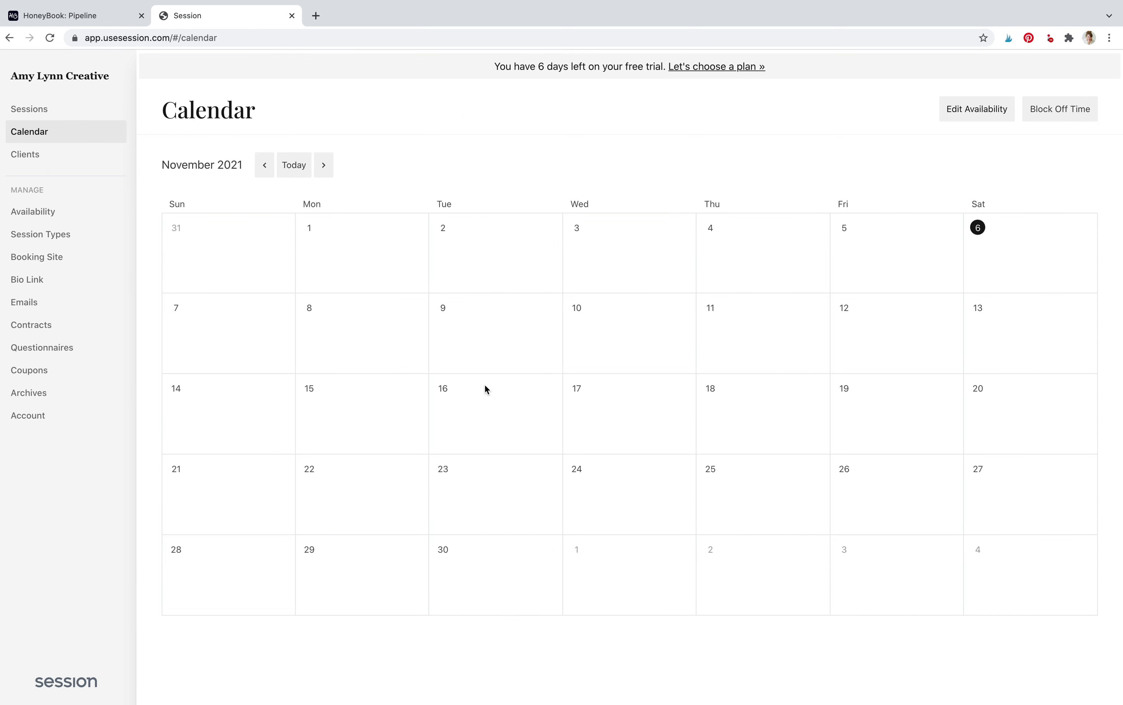
- Look through the Clients, Availability, Session Types, Booking Site and Bio Link pages
left_click(25, 154)
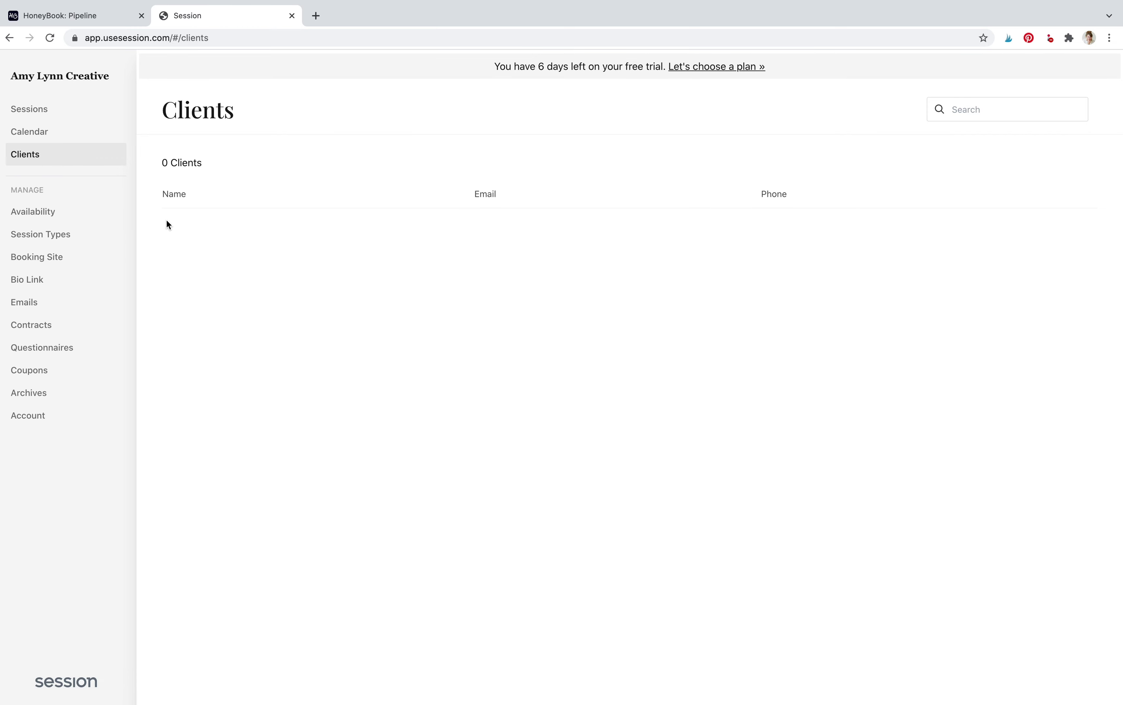
left_click(36, 214)
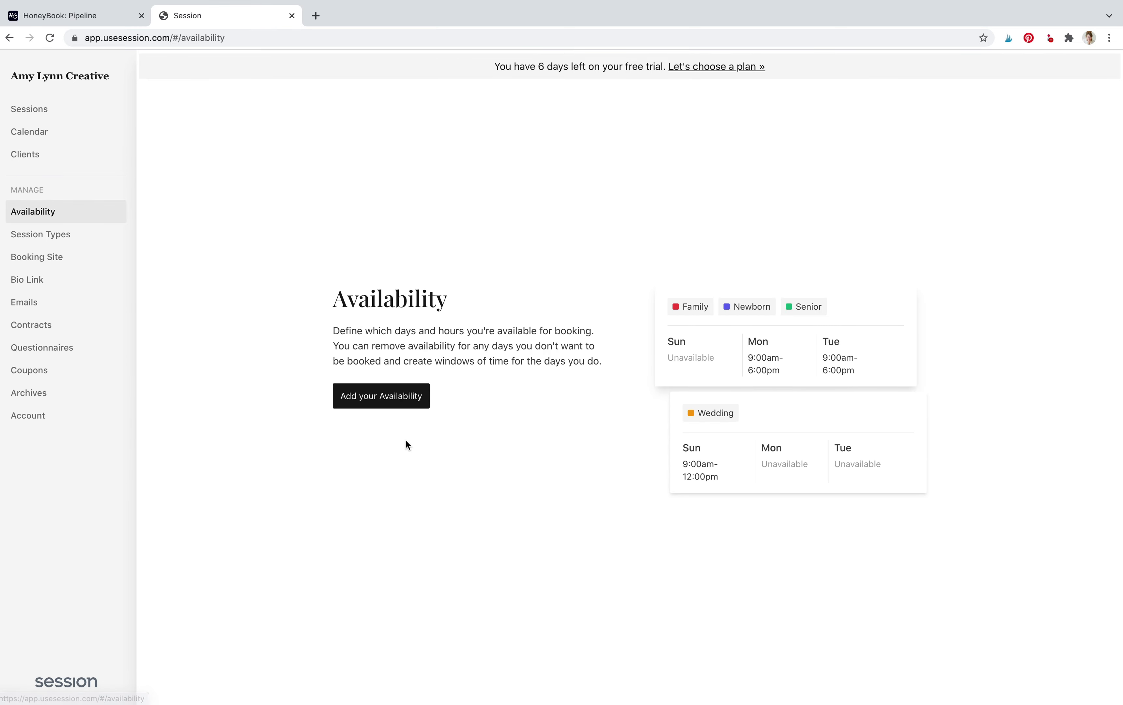
left_click(41, 234)
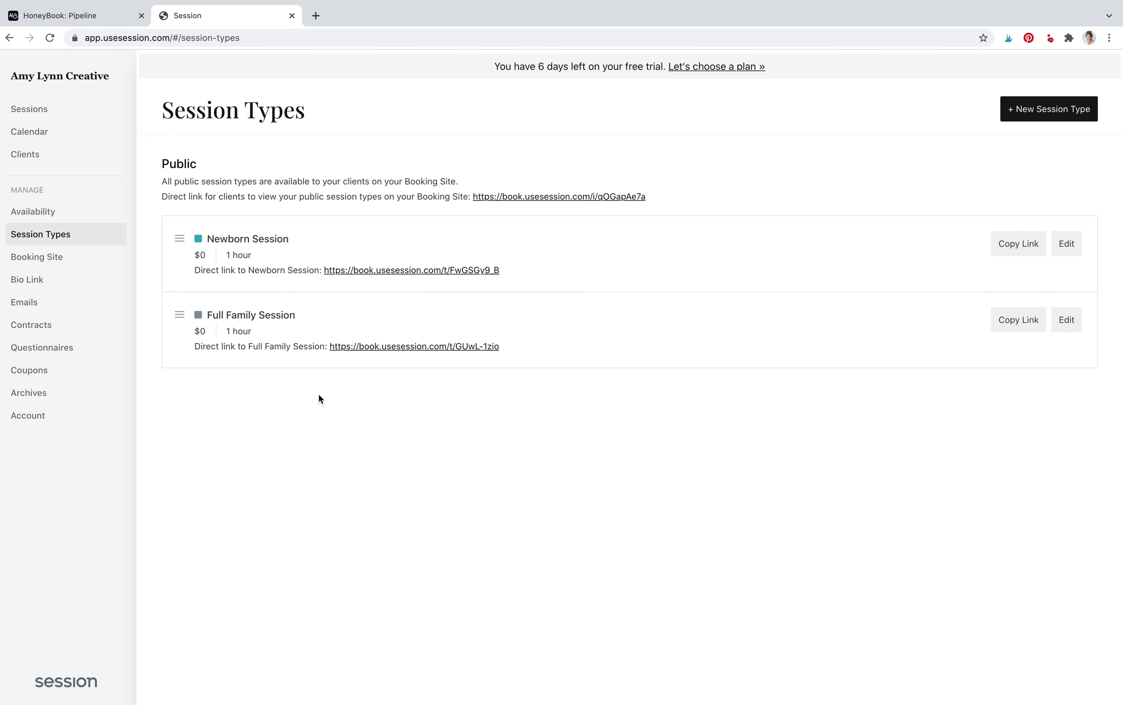
left_click(73, 258)
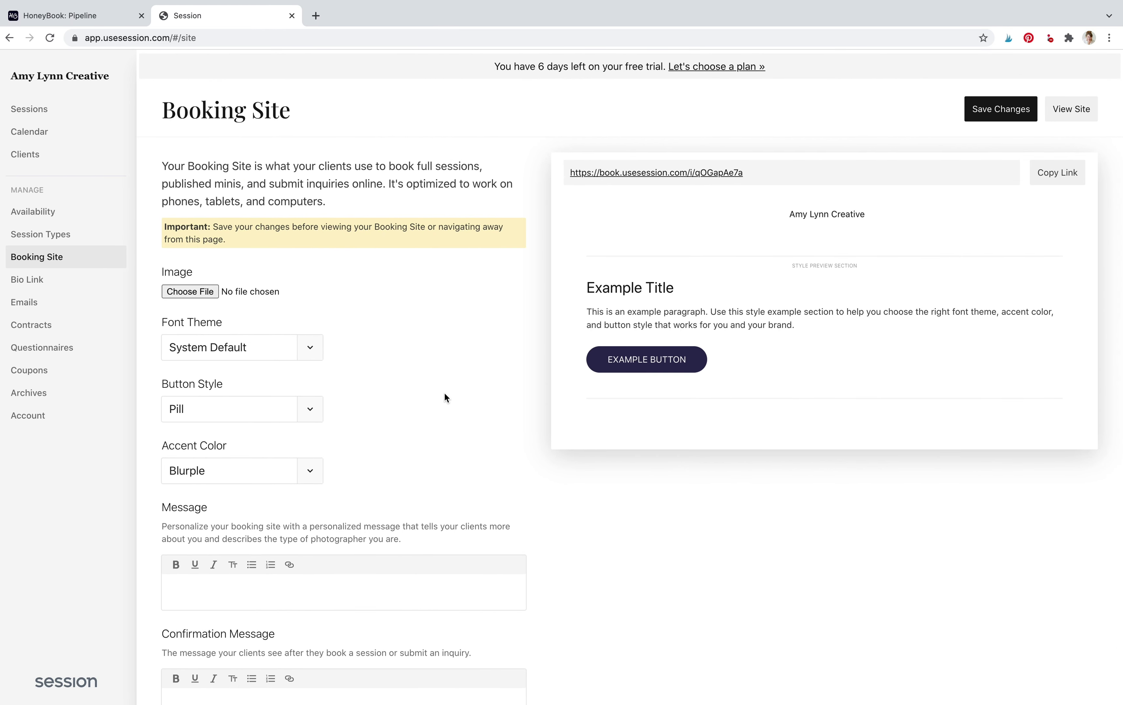
left_click(57, 288)
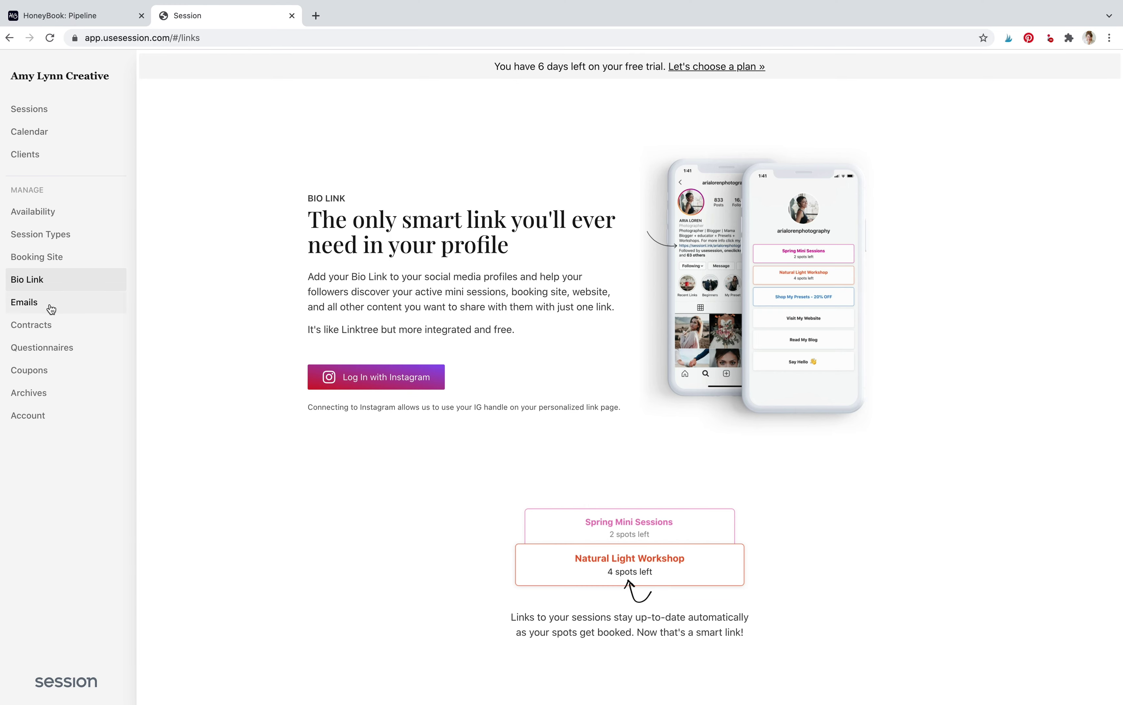
- Review the client email templates for payment reminder, session reminder, session follow-up and moved booking
left_click(21, 303)
scroll(386, 473, "down", 2)
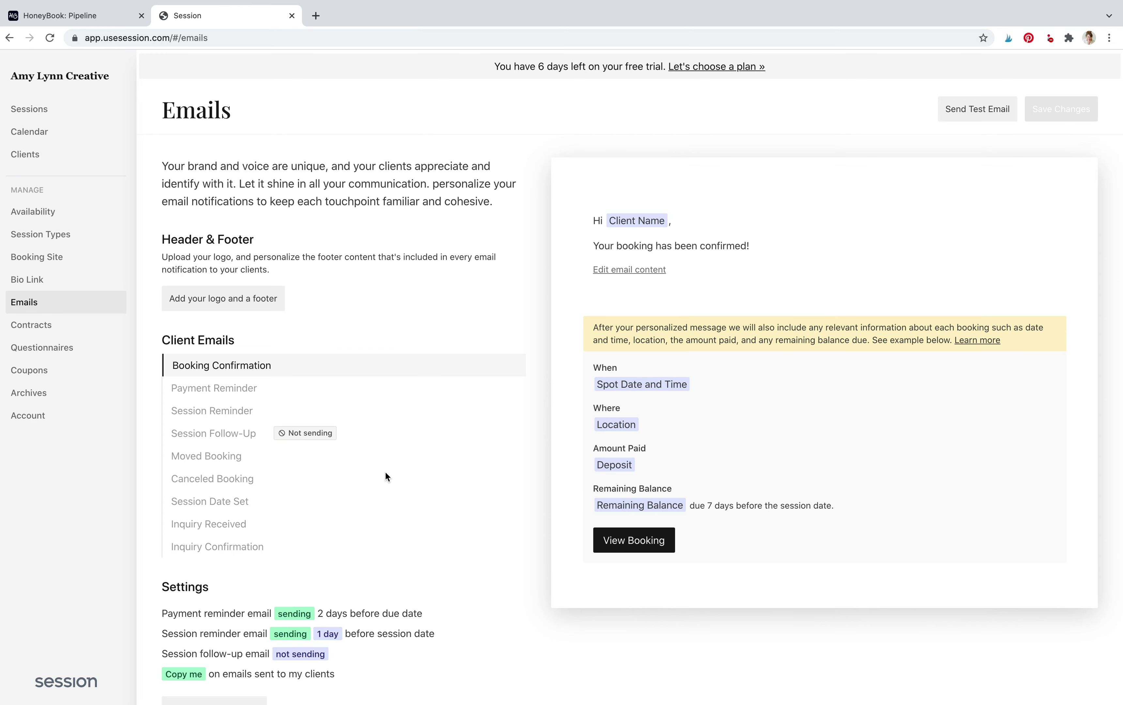
left_click(225, 389)
left_click(226, 415)
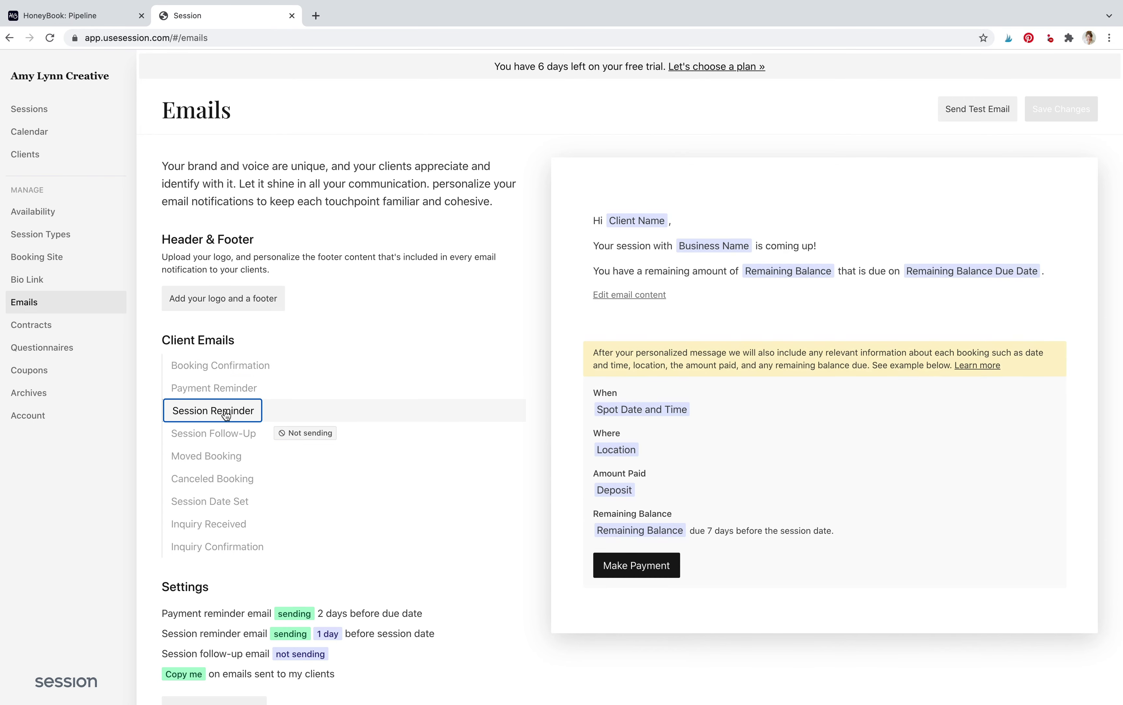
left_click(215, 434)
left_click(216, 455)
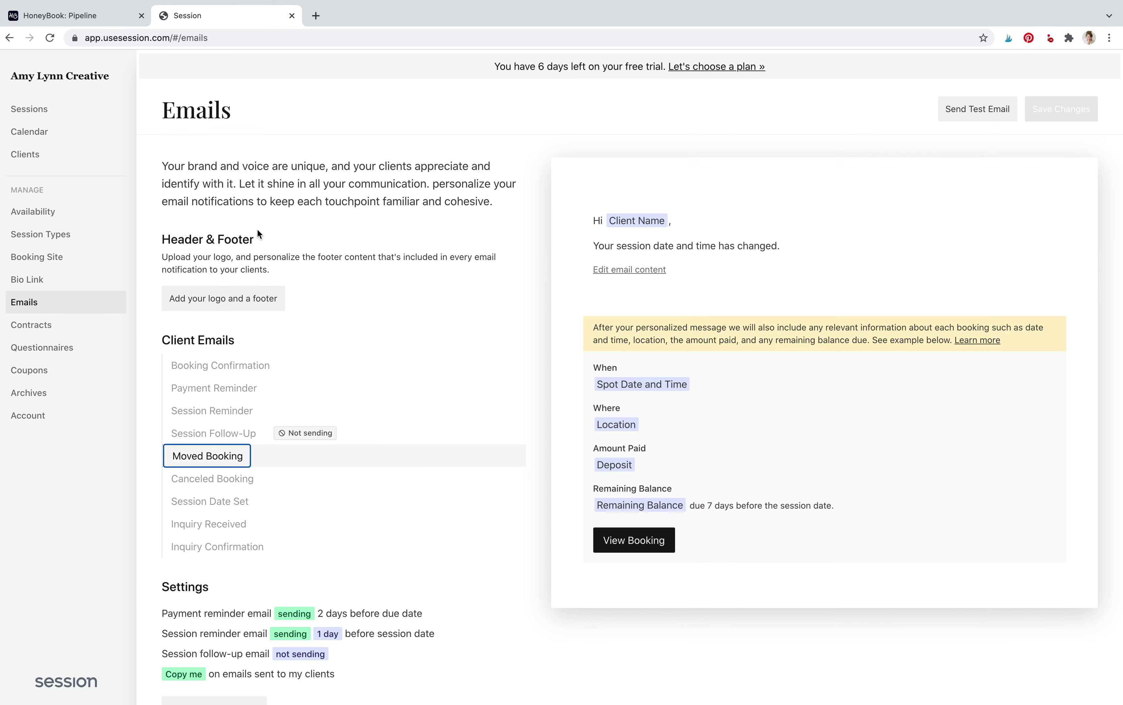
- Look through the Contracts, Questionnaires and Coupons pages
left_click(60, 325)
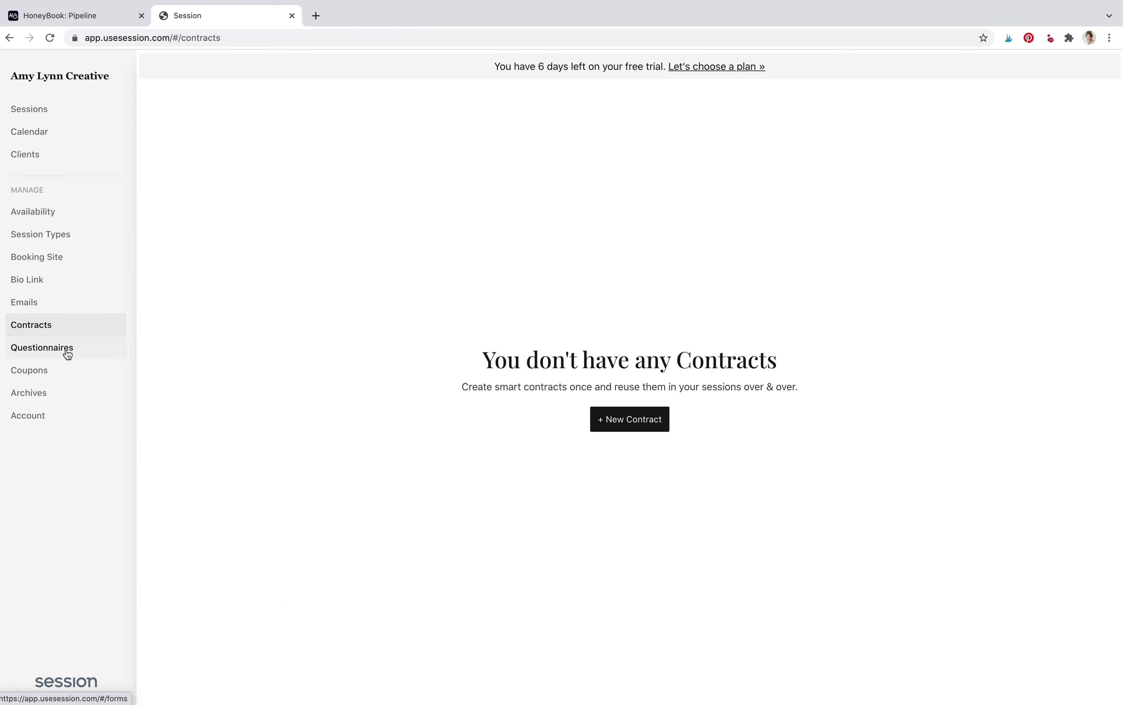
left_click(67, 354)
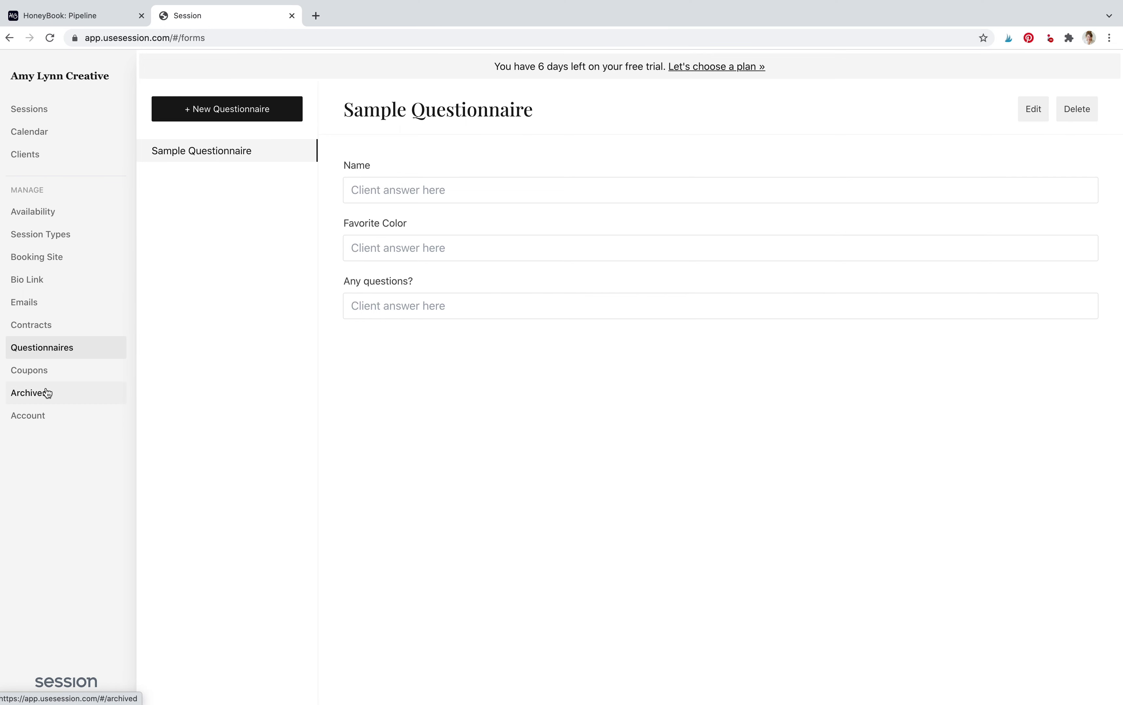
left_click(54, 323)
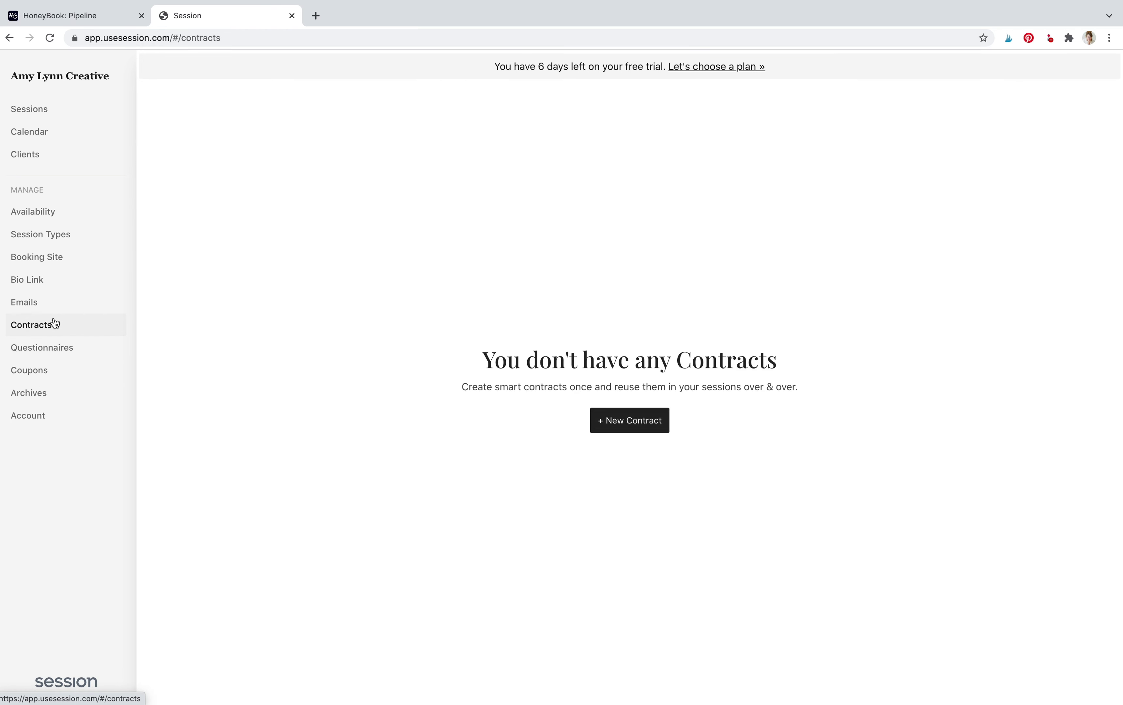
left_click(45, 357)
left_click(39, 373)
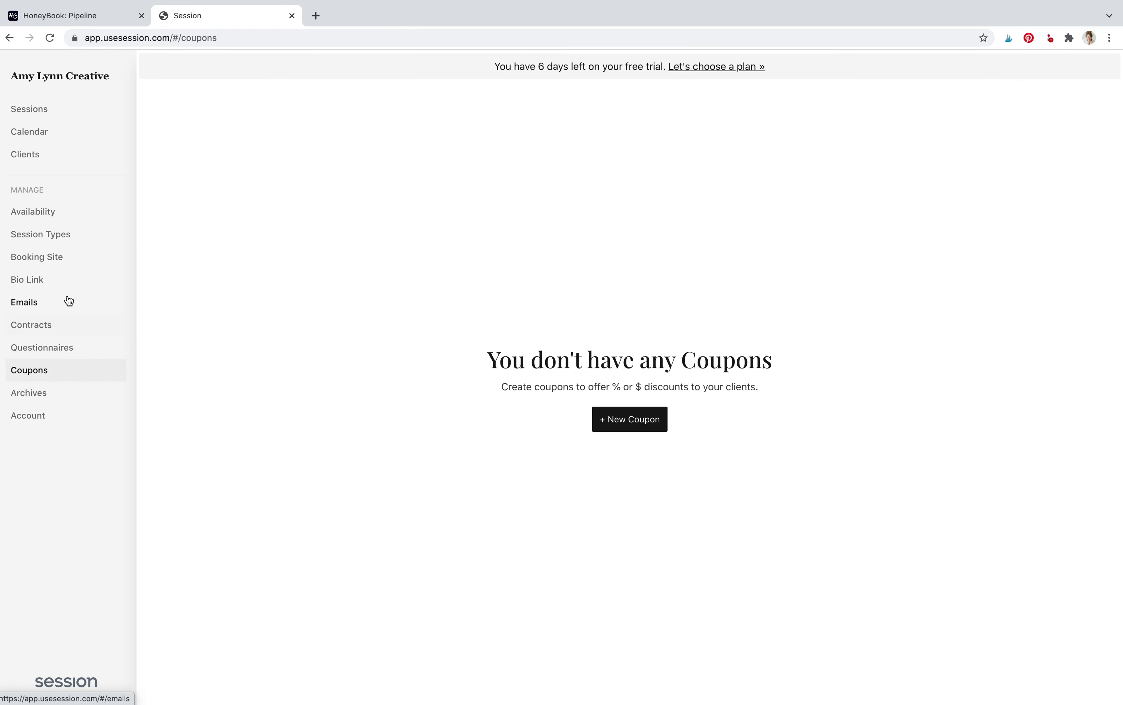
- Examine the account's payment options for collecting session fees, including payment services, sales tax, tipping and remaining balance, without changing them
left_click(42, 414)
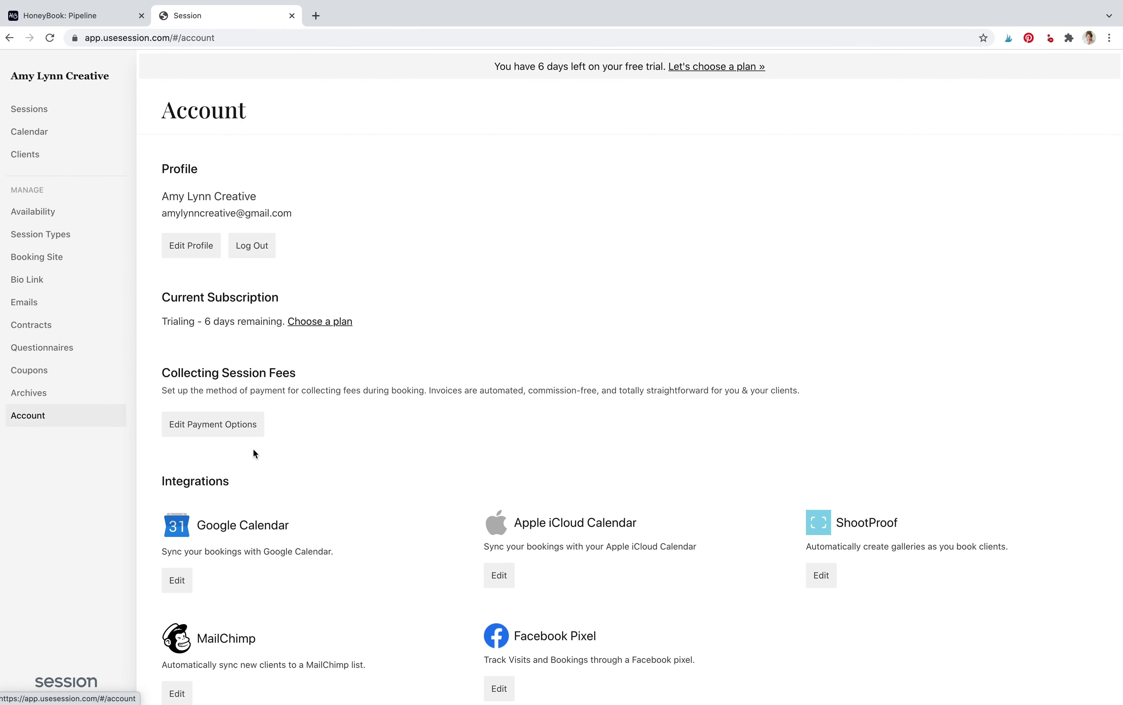
scroll(252, 450, "down", 2)
left_click(244, 335)
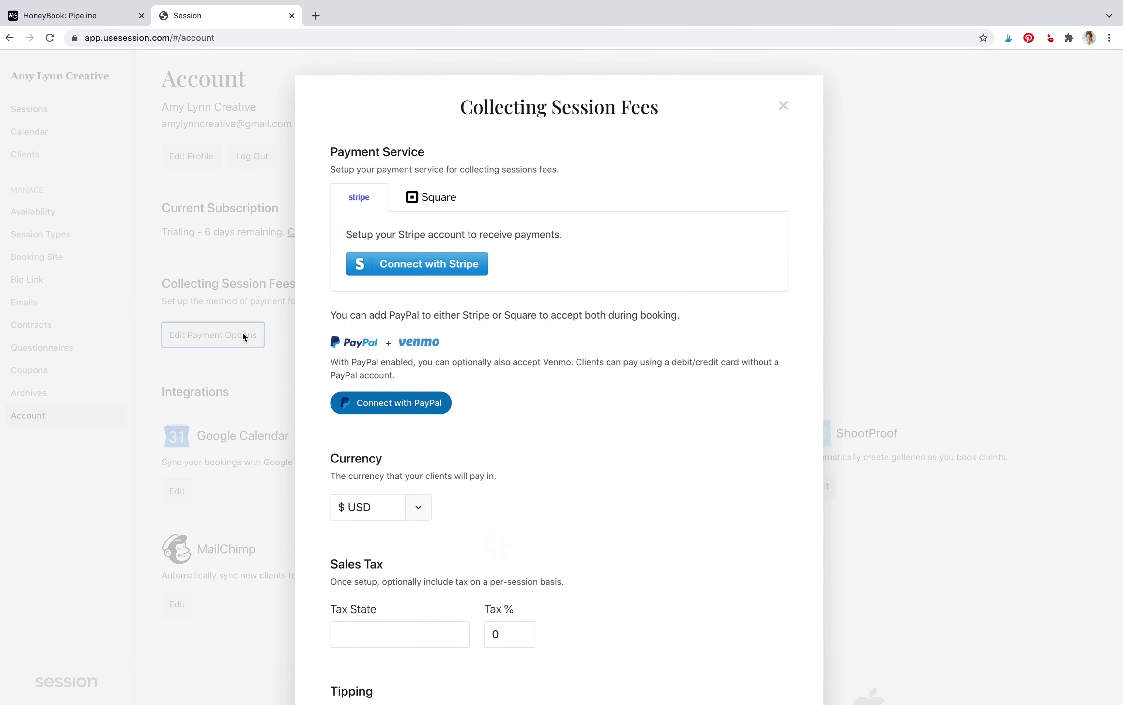
scroll(573, 484, "down", 1)
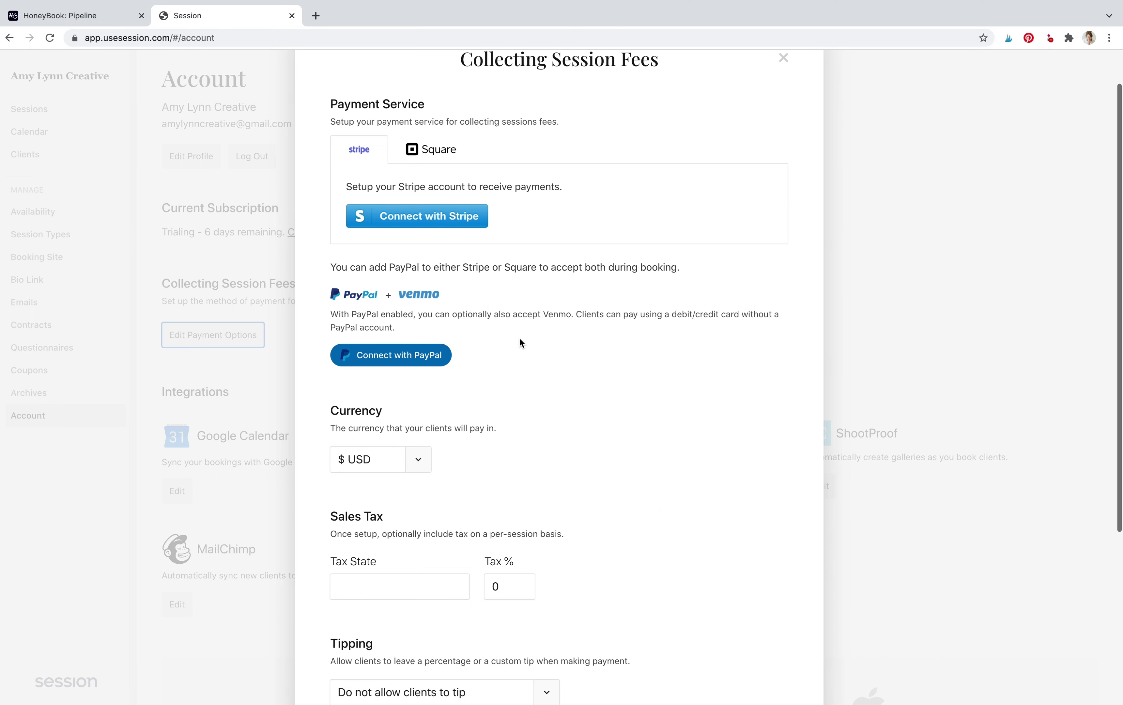
scroll(522, 373, "down", 2)
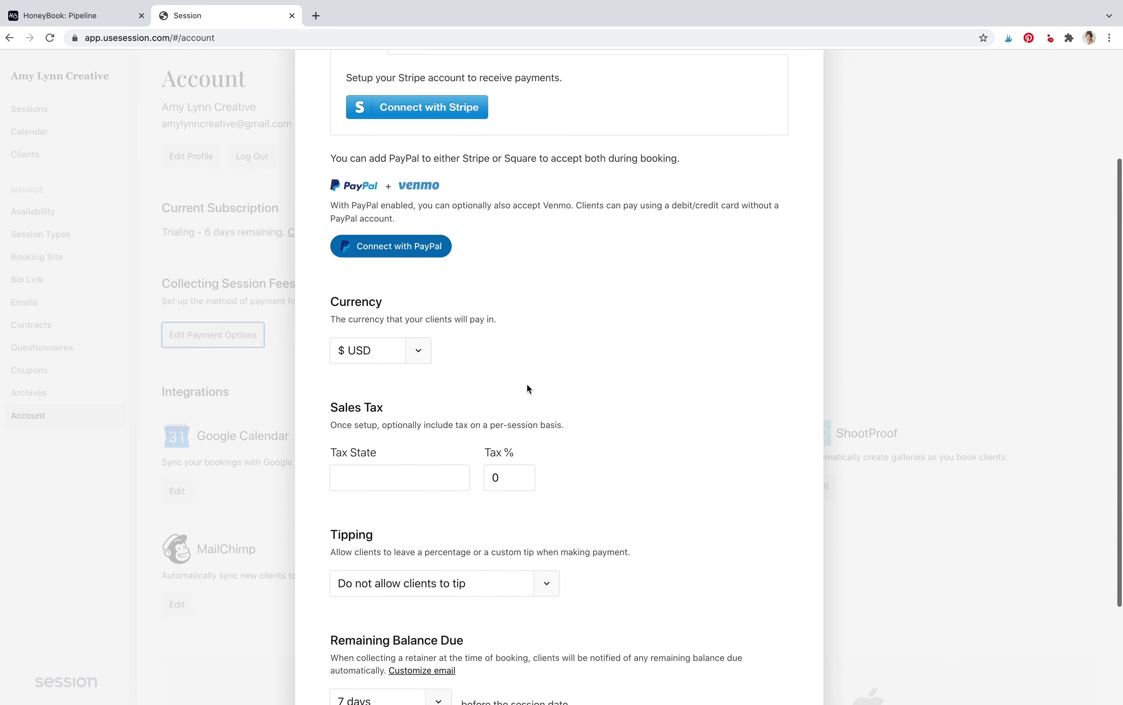
scroll(529, 388, "down", 3)
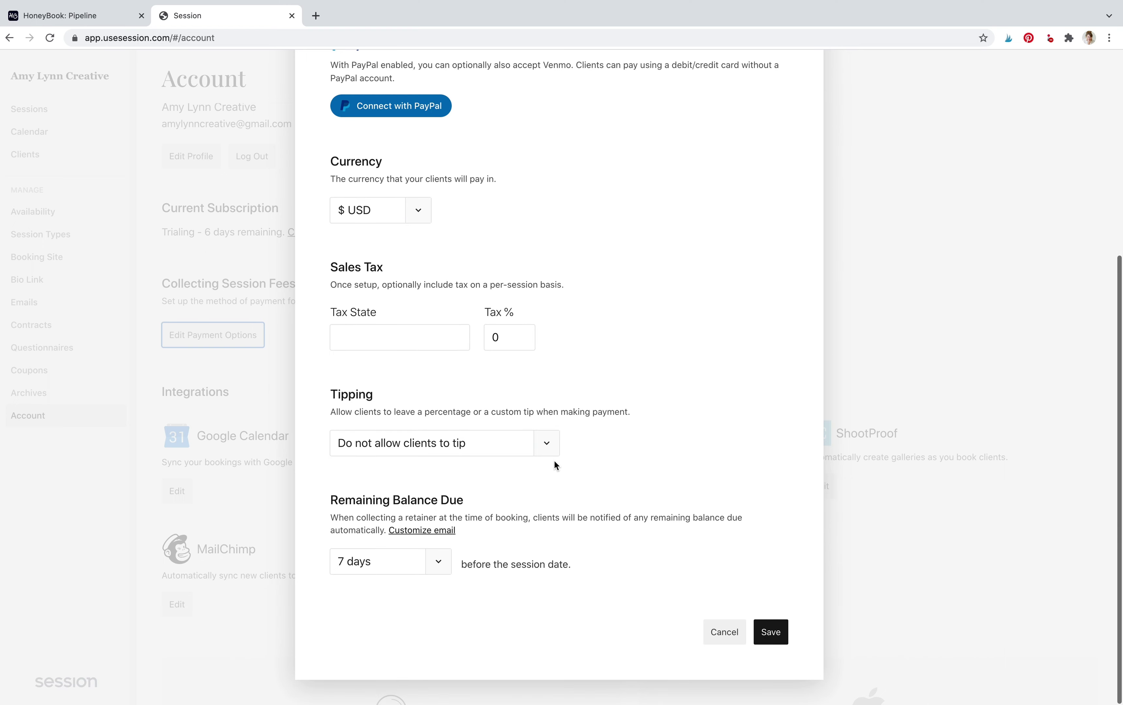
left_click(550, 451)
left_click(652, 412)
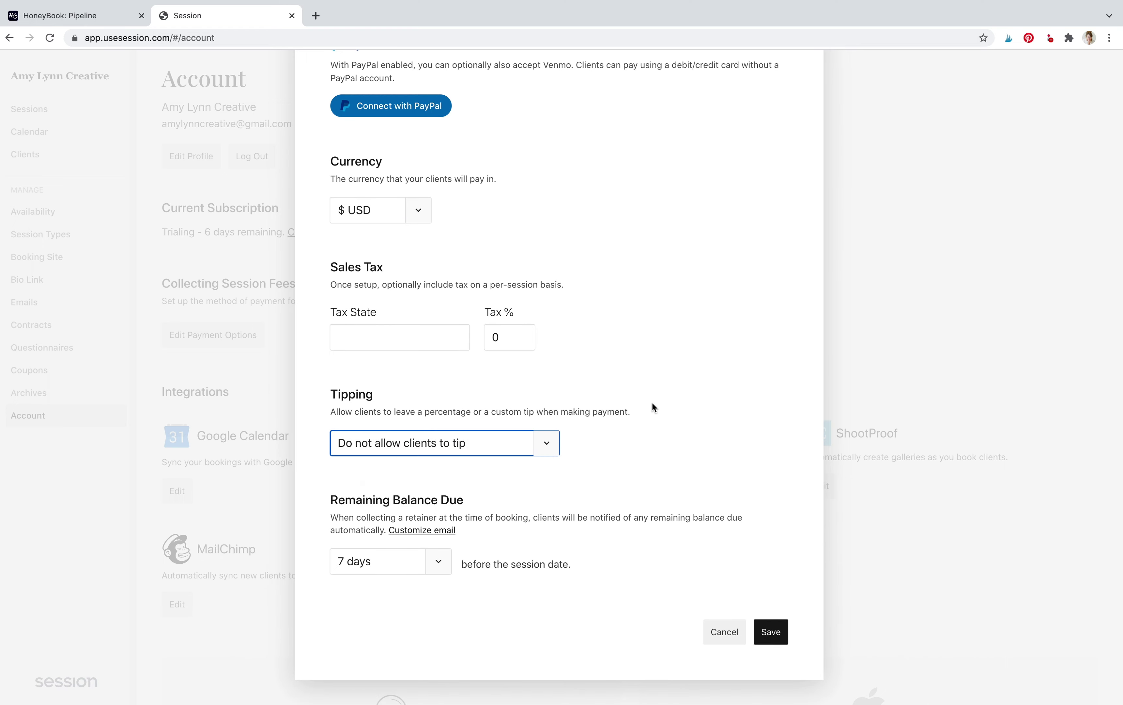
key("Escape")
- Create a new mini session titled "Winter Joy Studio Mini Sessions"
left_click(41, 108)
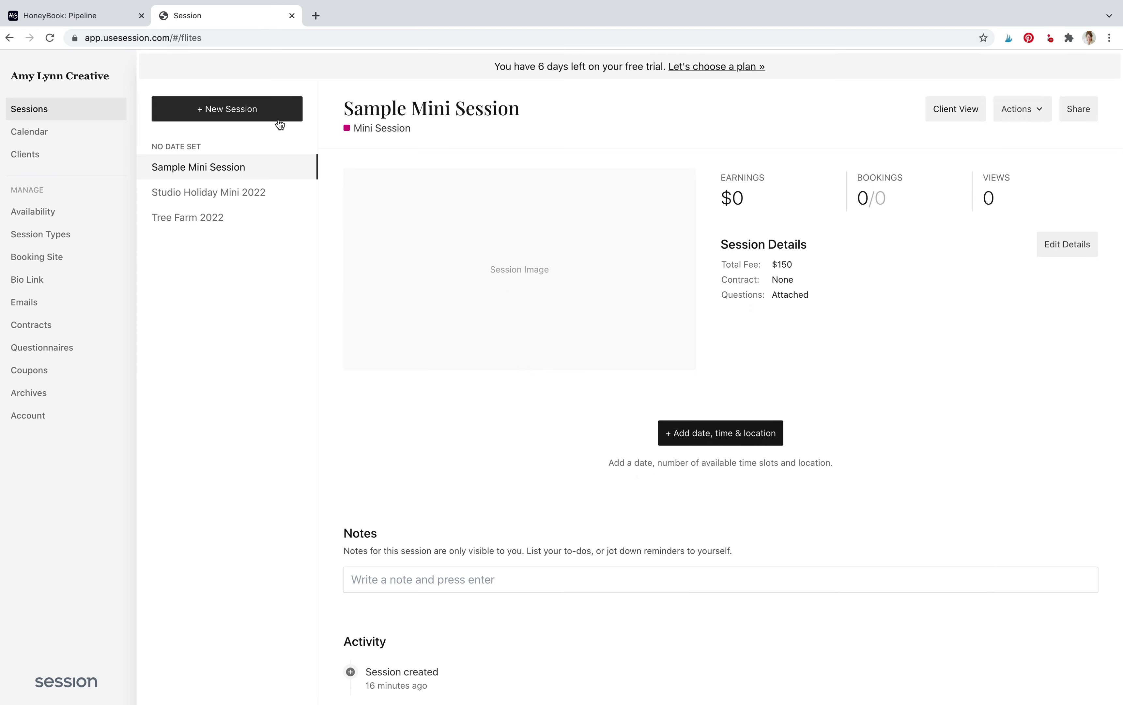
left_click(279, 119)
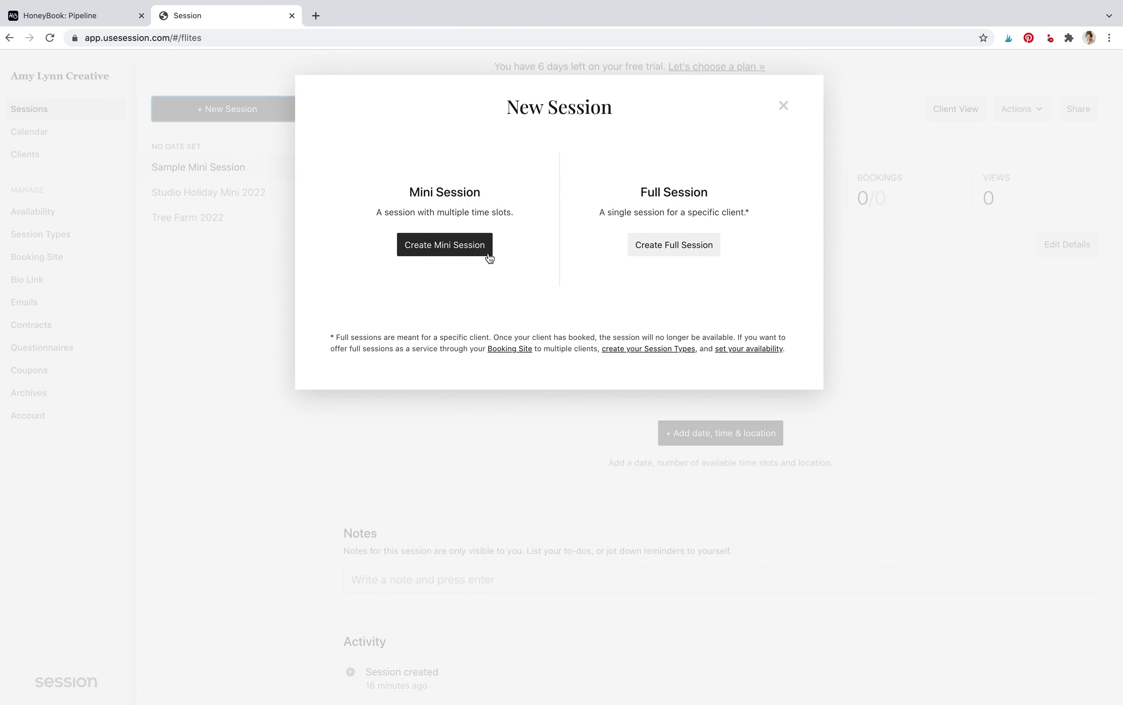
left_click(467, 248)
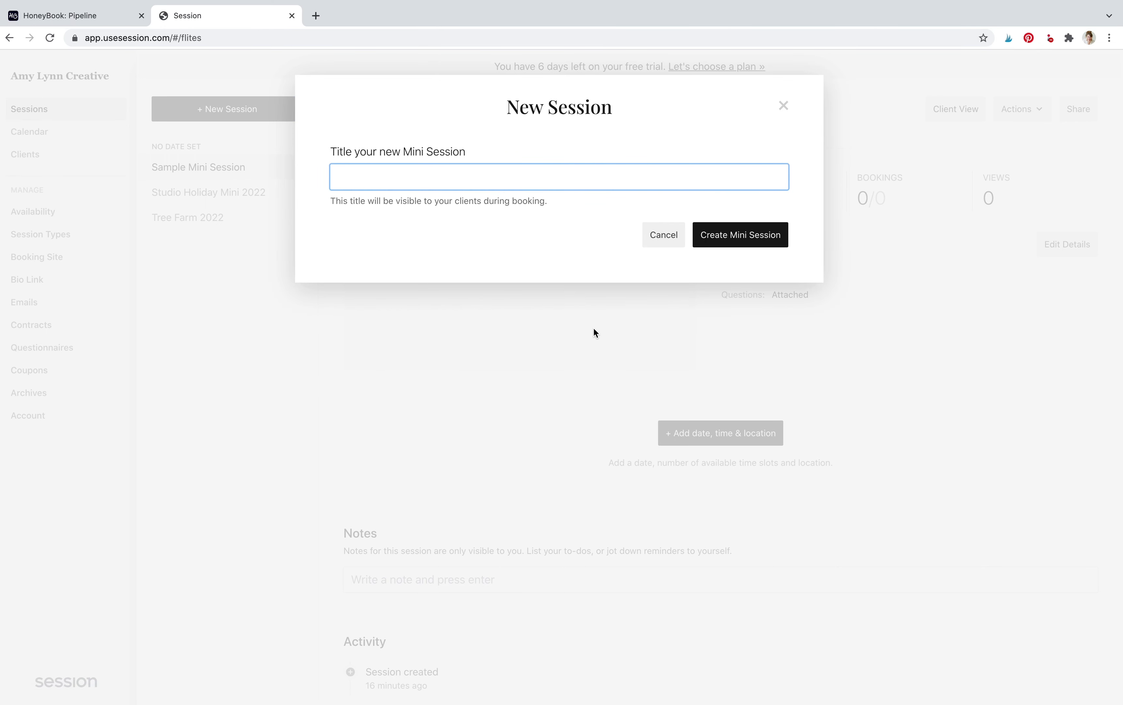
type("Winter Joy Studio Mini Sessions")
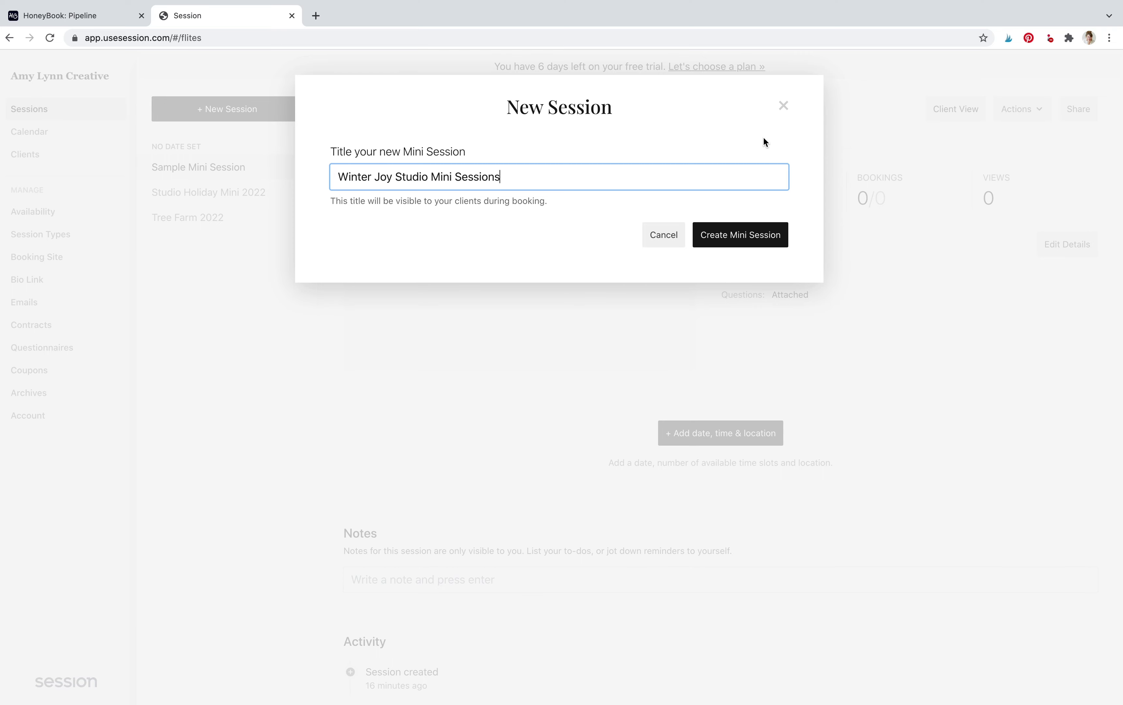
left_click(753, 239)
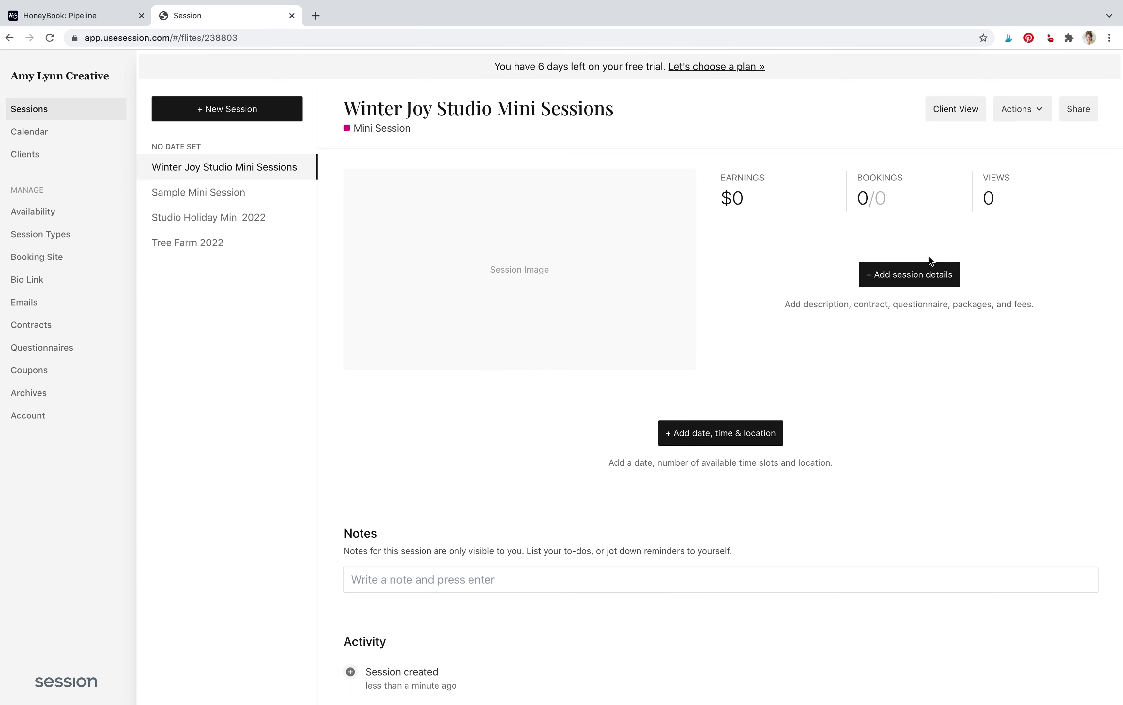
- Add the description "Studio mini sessions where it's warm!" to the new mini session's details
left_click(929, 274)
scroll(749, 263, "down", 3)
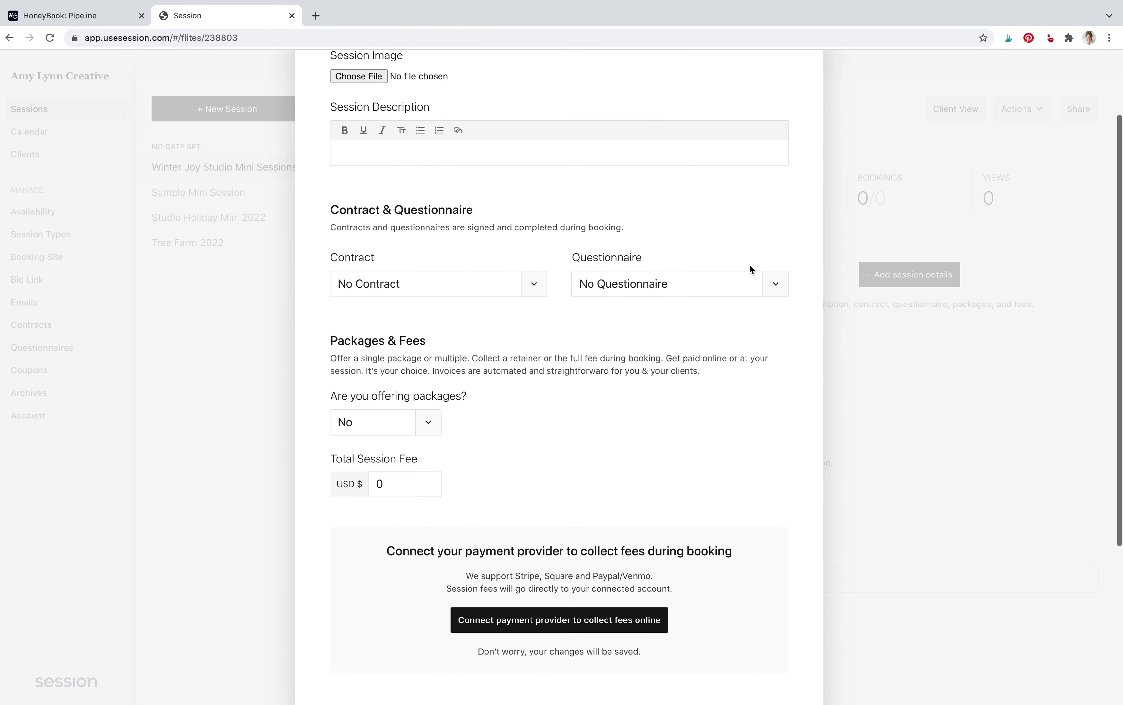
scroll(749, 263, "up", 3)
left_click(673, 249)
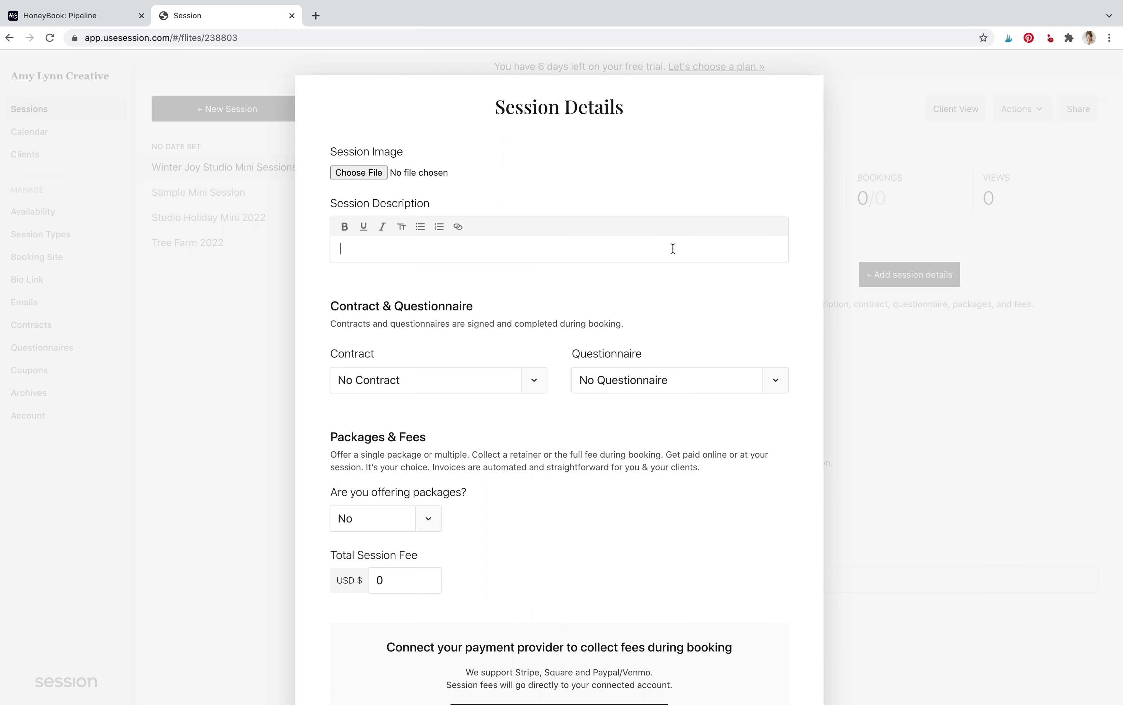
type("Studio mini sessions where it's warm!")
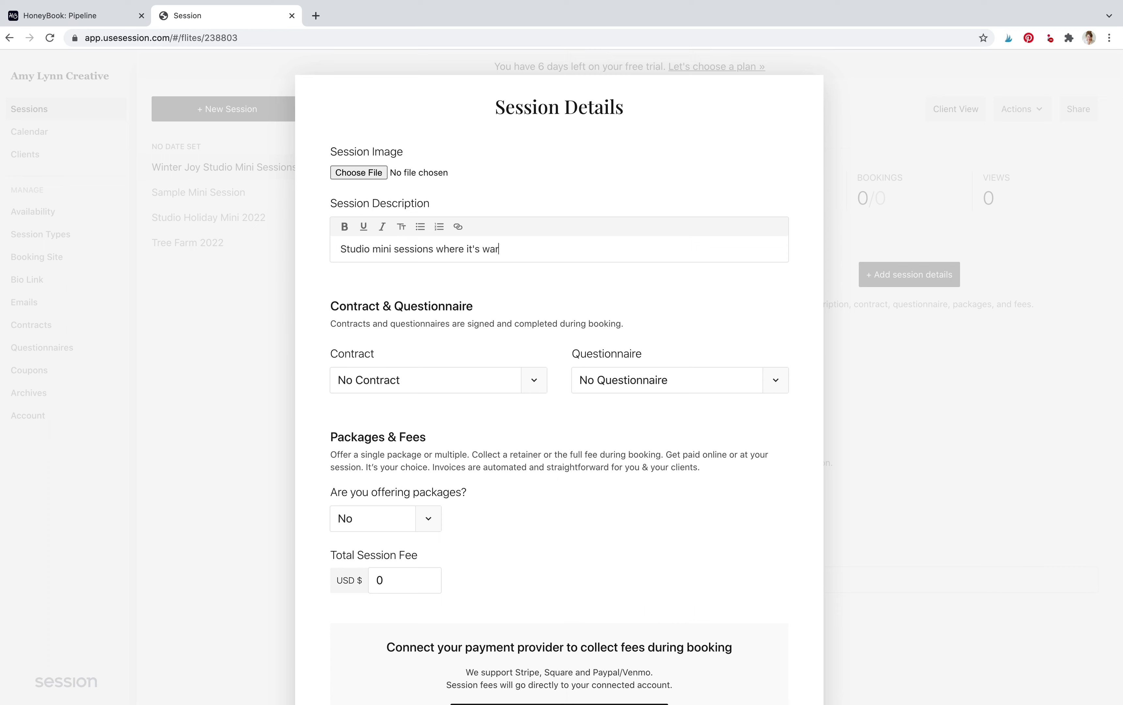
- Keep the session without a contract and attach the Sample Questionnaire
left_click(495, 381)
left_click(755, 391)
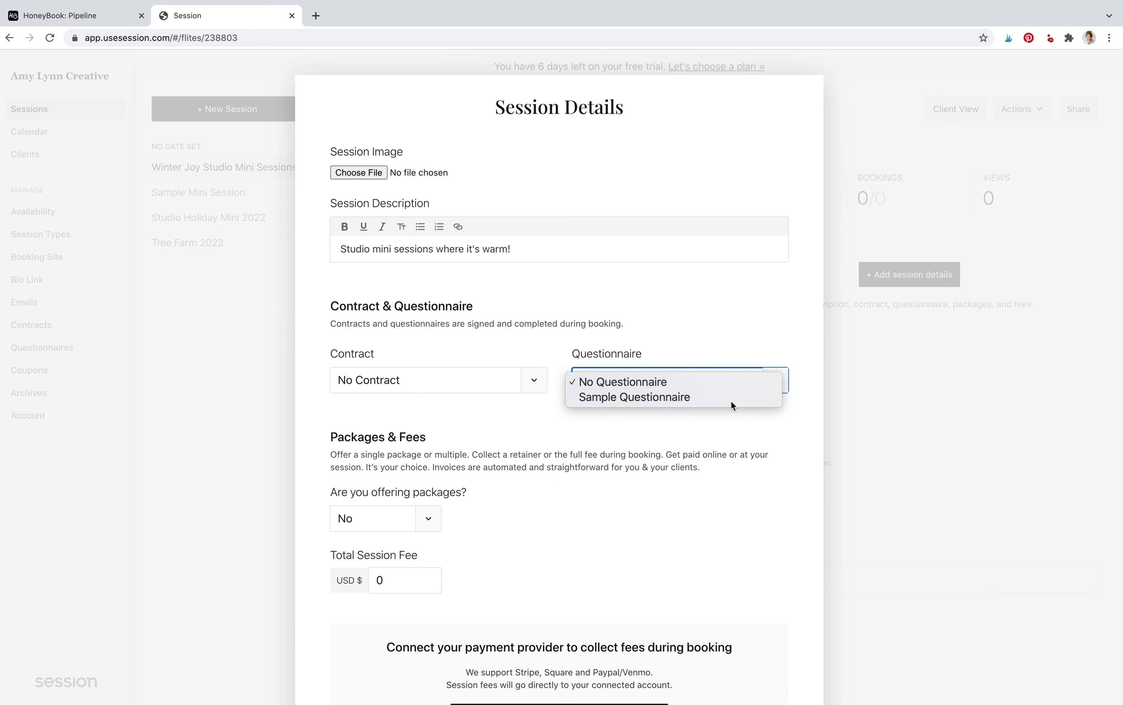
left_click(730, 398)
- Keep packages set to No and set the total session fee to 250 USD
scroll(747, 455, "down", 2)
left_click(433, 472)
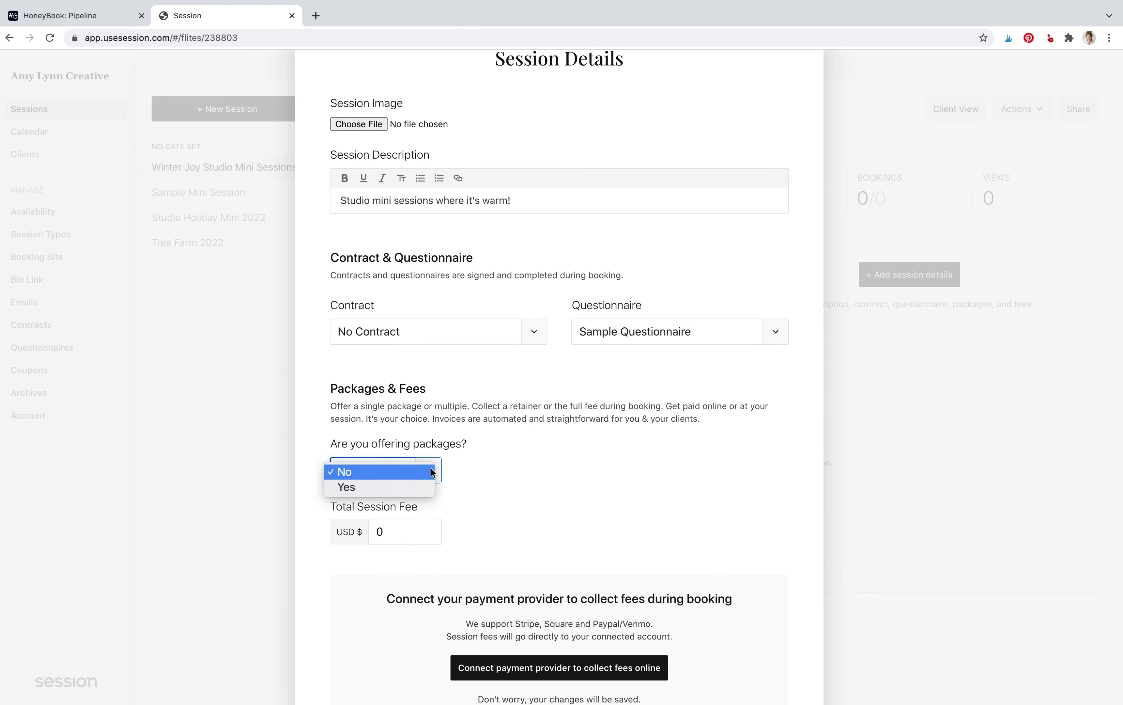
left_click(428, 471)
left_click(400, 534)
key("BackSpace")
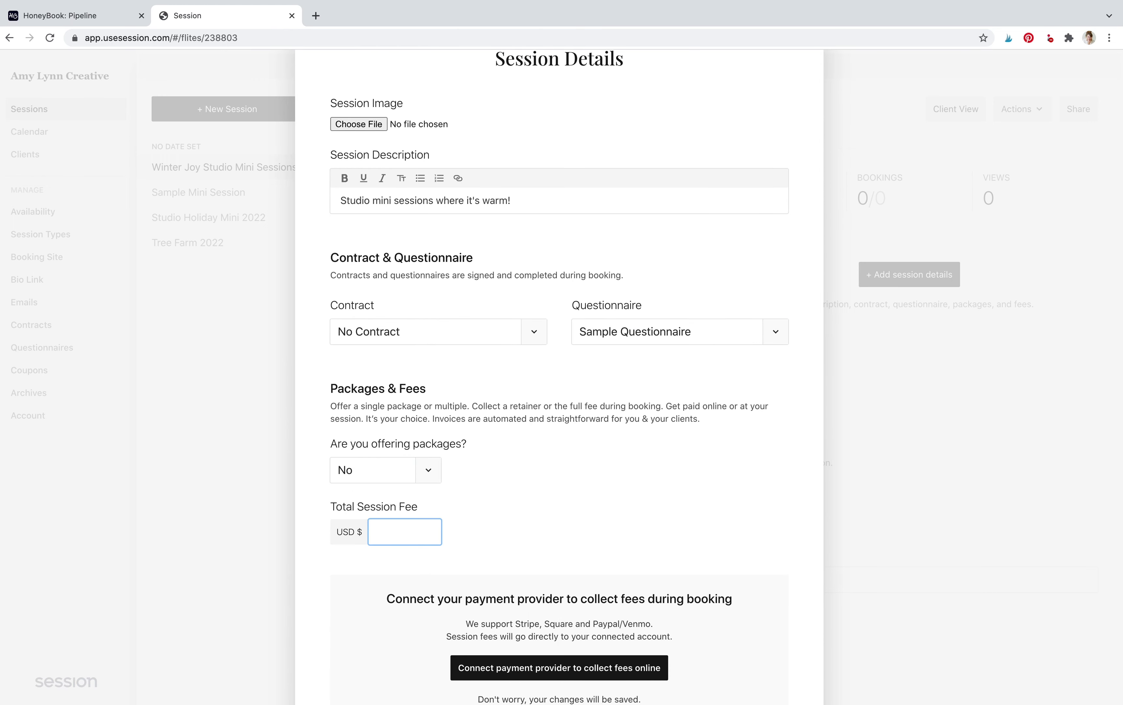
type("250")
left_click(548, 497)
- Check the session's booking confirmation email without editing it, and save the session details
scroll(550, 499, "down", 4)
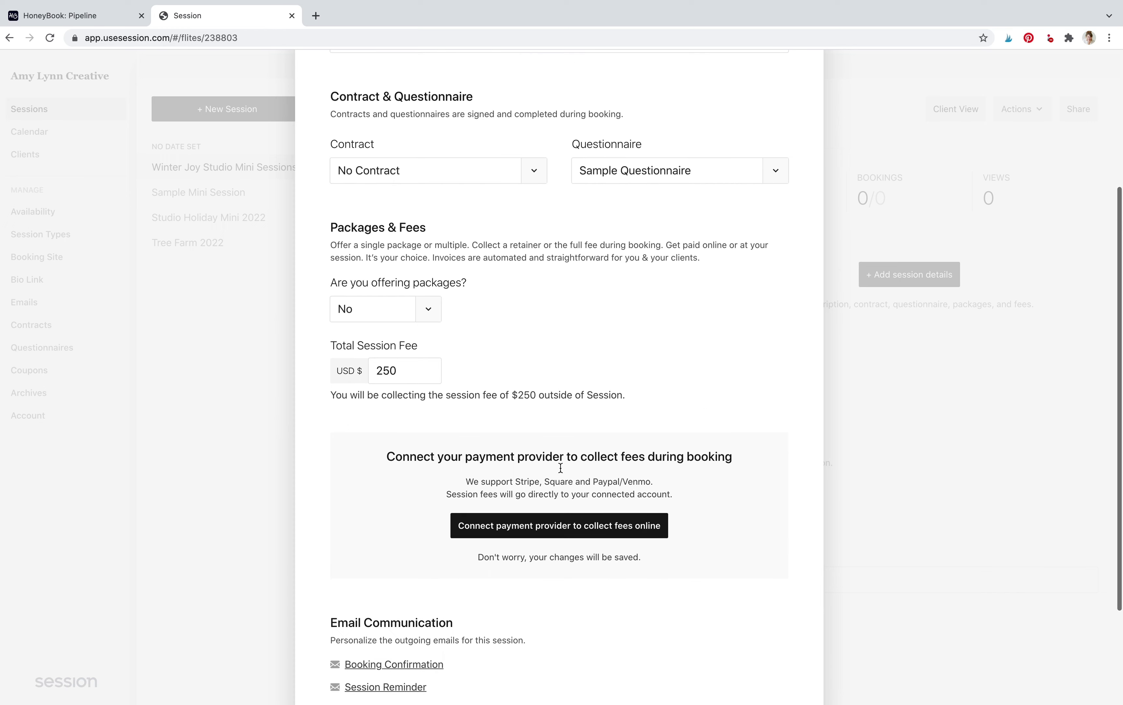
scroll(559, 470, "down", 1)
scroll(617, 467, "down", 3)
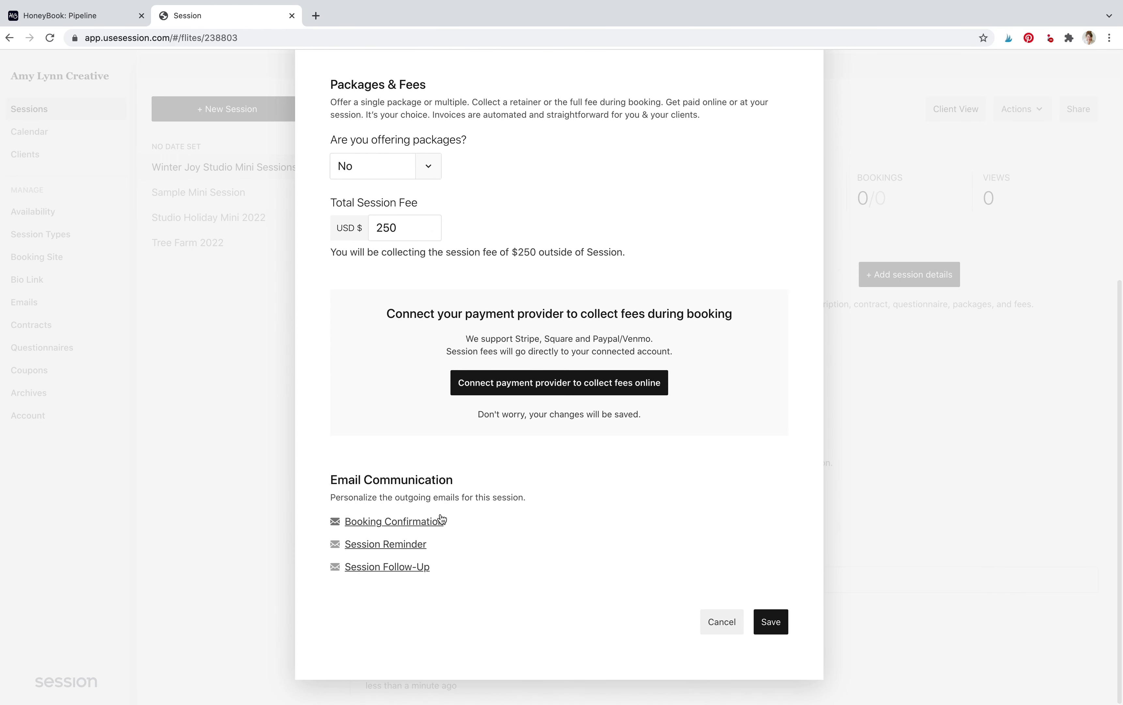
left_click(400, 522)
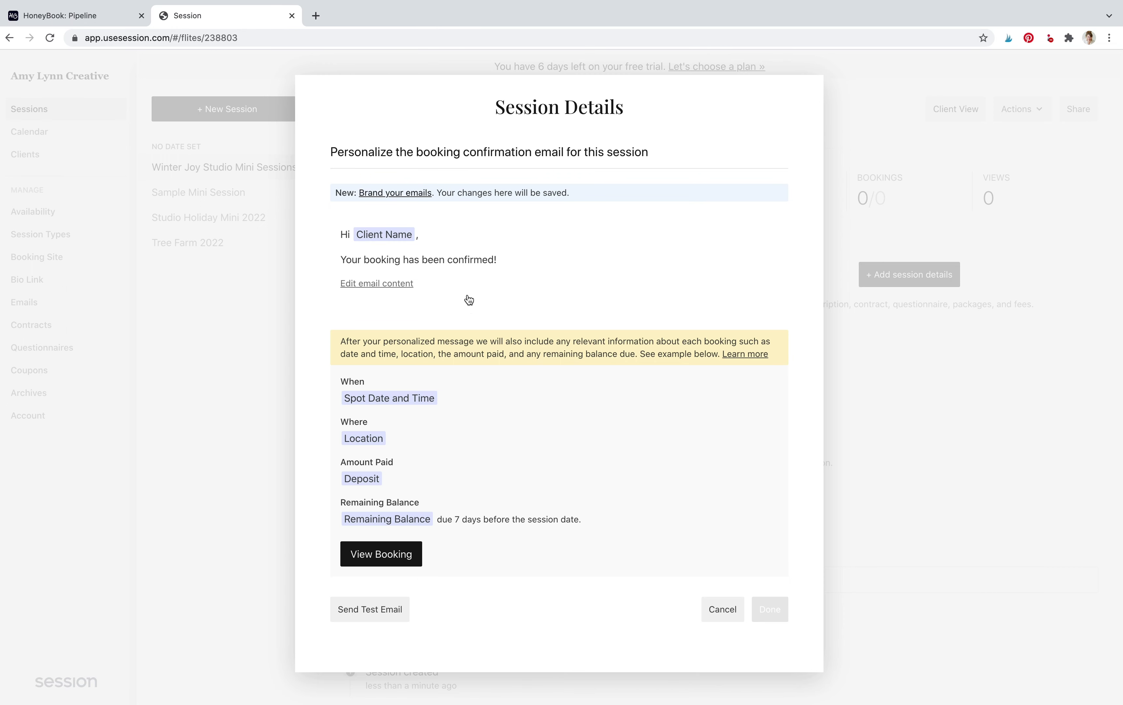
scroll(536, 475, "down", 2)
scroll(536, 475, "up", 1)
left_click(725, 607)
scroll(665, 387, "down", 7)
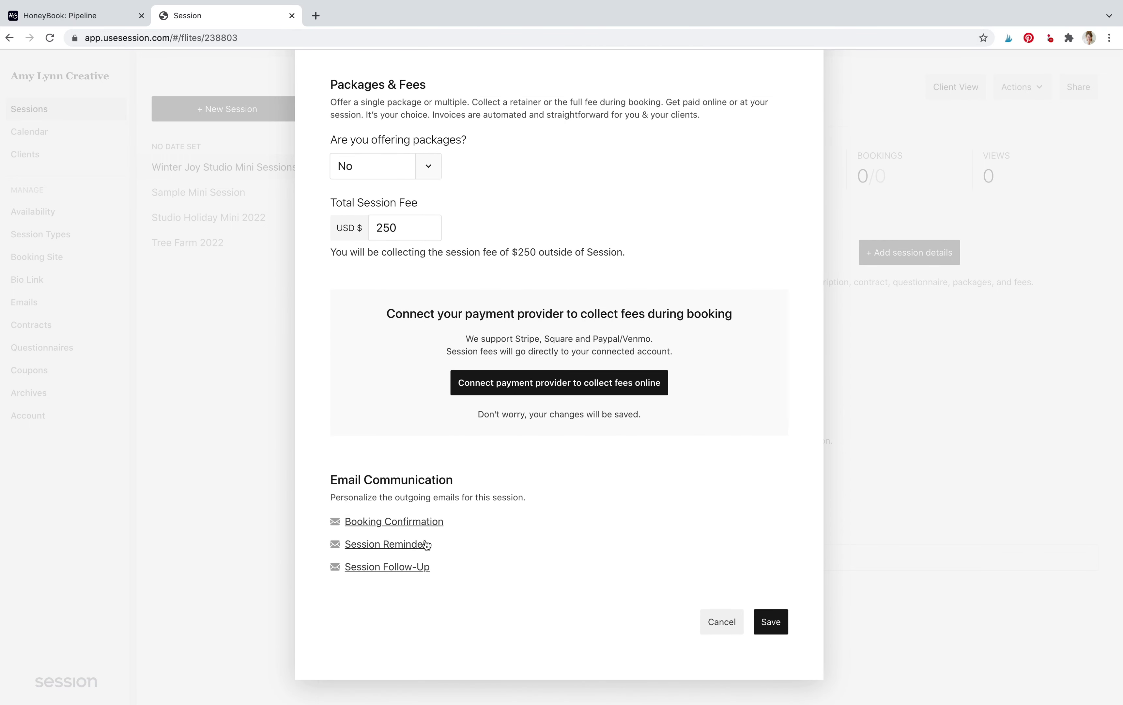
left_click(763, 633)
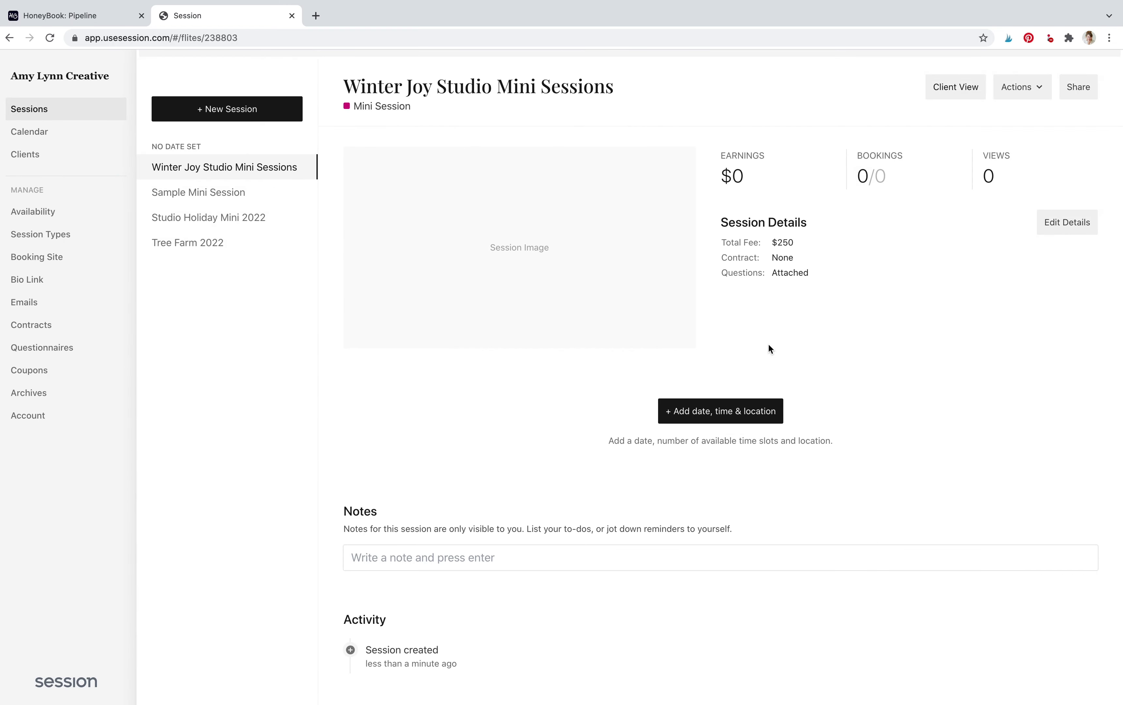
- Start adding a date, time and location to the Winter Joy Studio Mini Sessions and set the available spots to 11
left_click(774, 411)
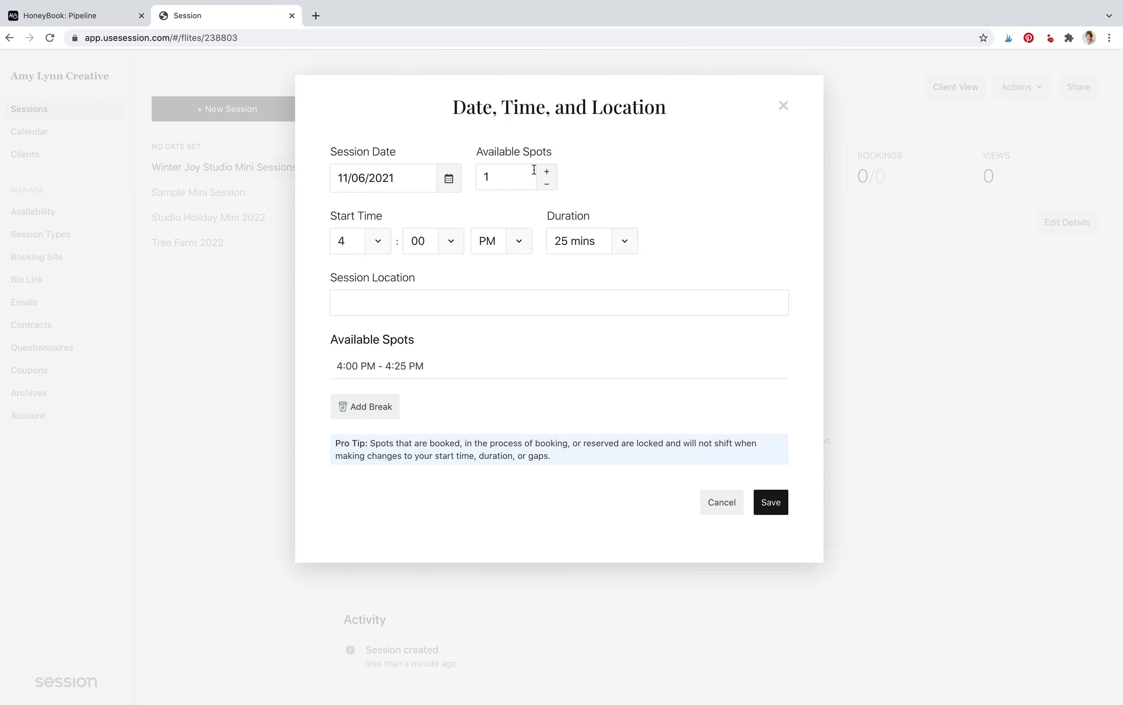
left_click(547, 172)
left_click(547, 172)
left_click(547, 171)
left_click(547, 172)
left_click(547, 171)
left_click(547, 171)
left_click(548, 170)
left_click(547, 171)
left_click(547, 171)
left_click(547, 171)
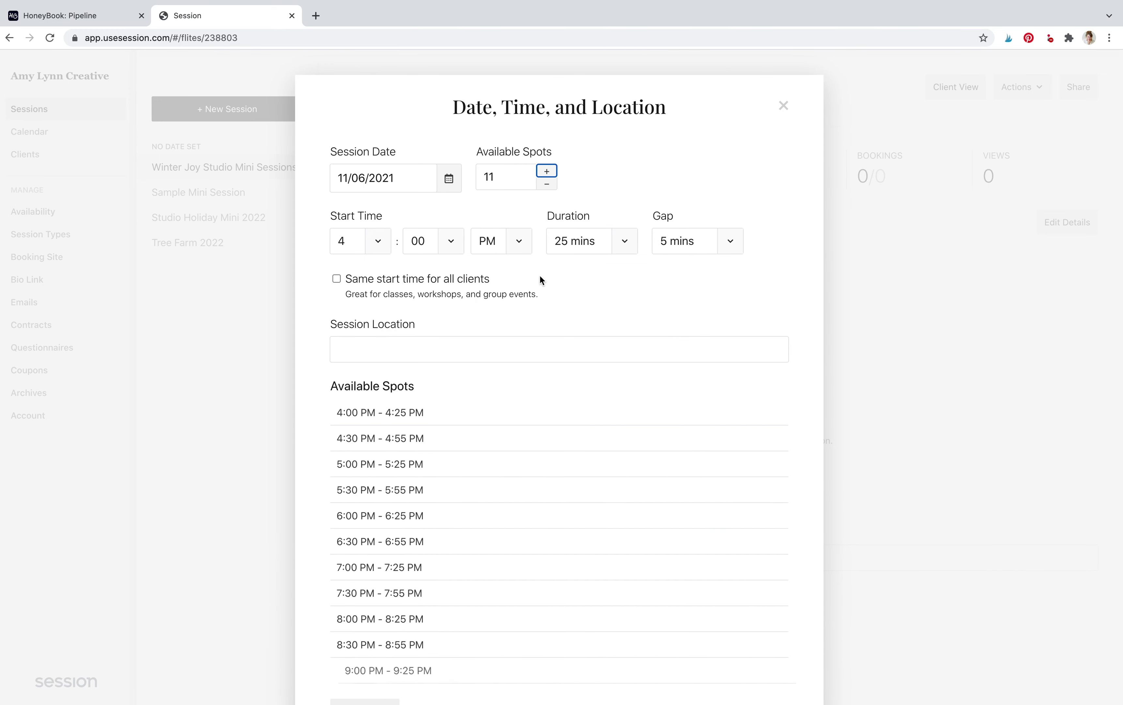
- Set the gap between the session spots to 15 mins
scroll(564, 426, "down", 2)
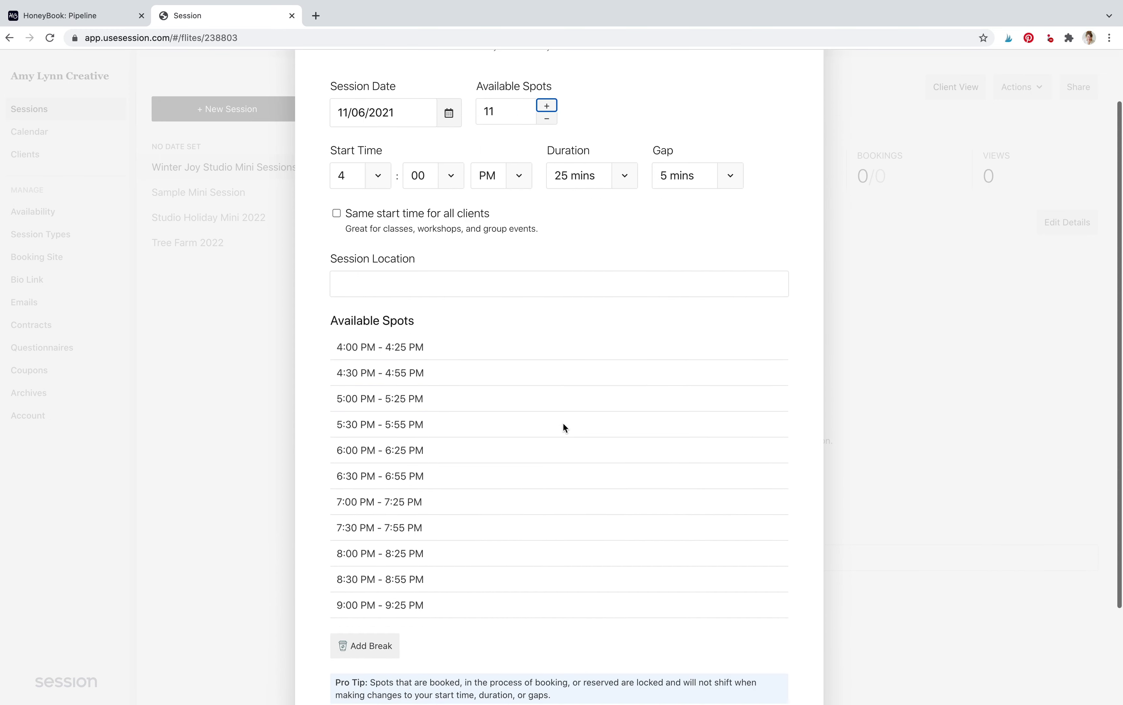
left_click(729, 176)
left_click(717, 208)
- Add a 25-minute break starting at 11:05 PM to the session's available spots
scroll(609, 429, "down", 3)
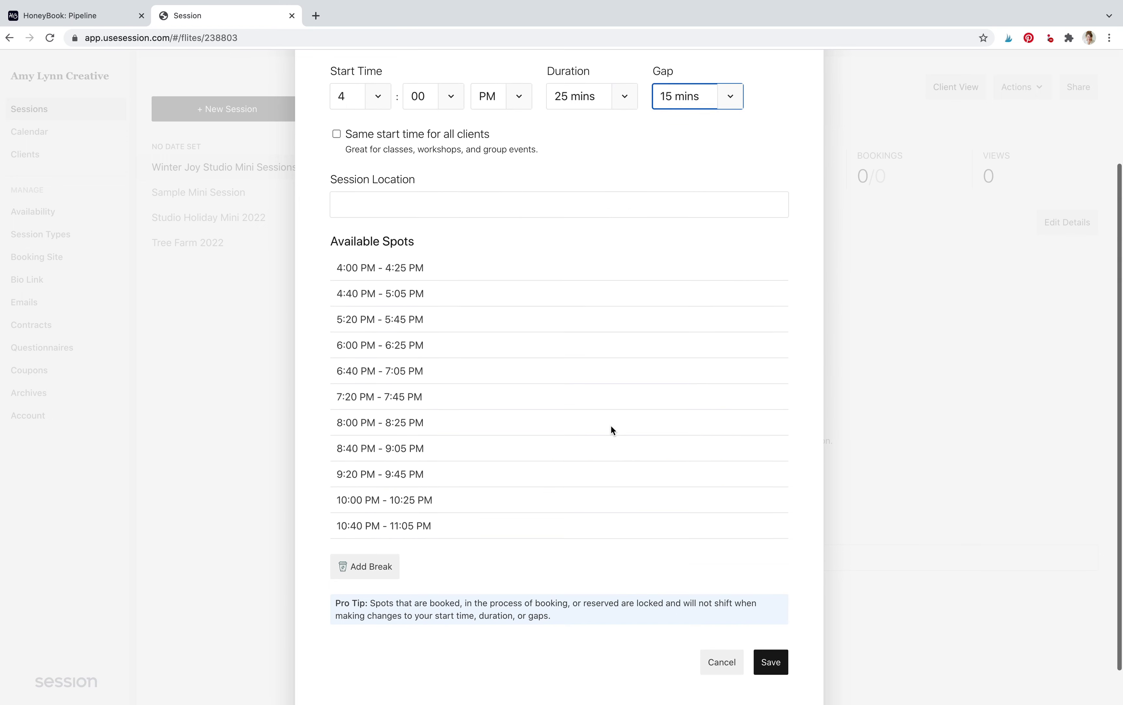
left_click(386, 537)
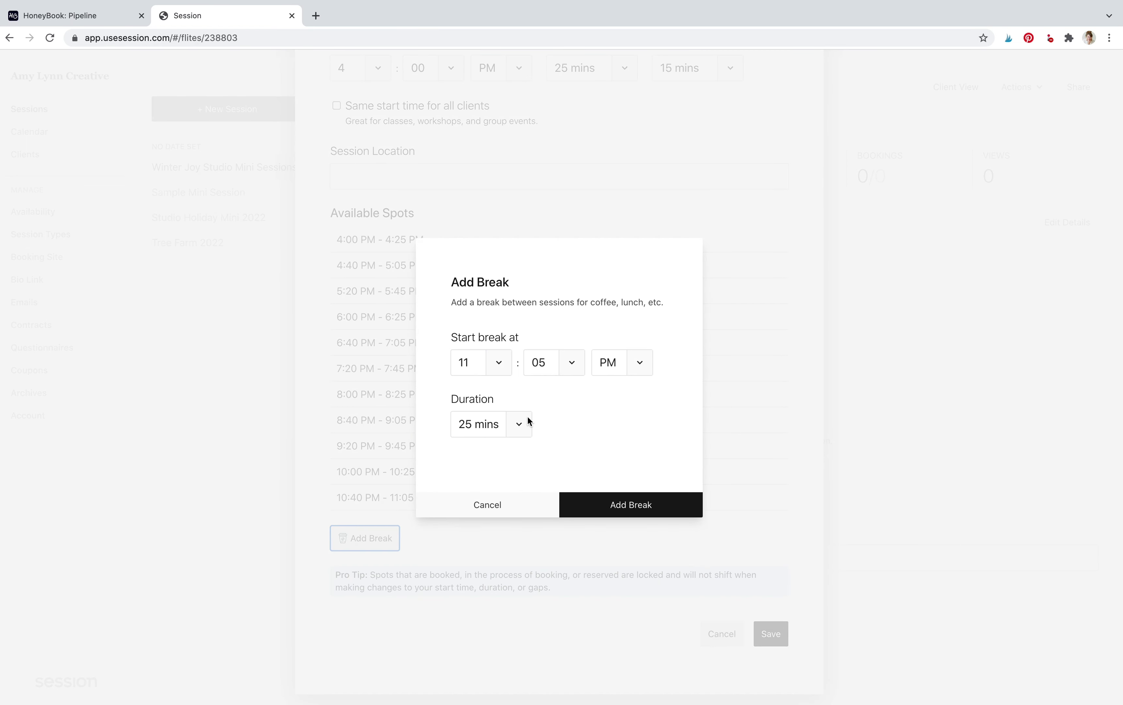
left_click(662, 512)
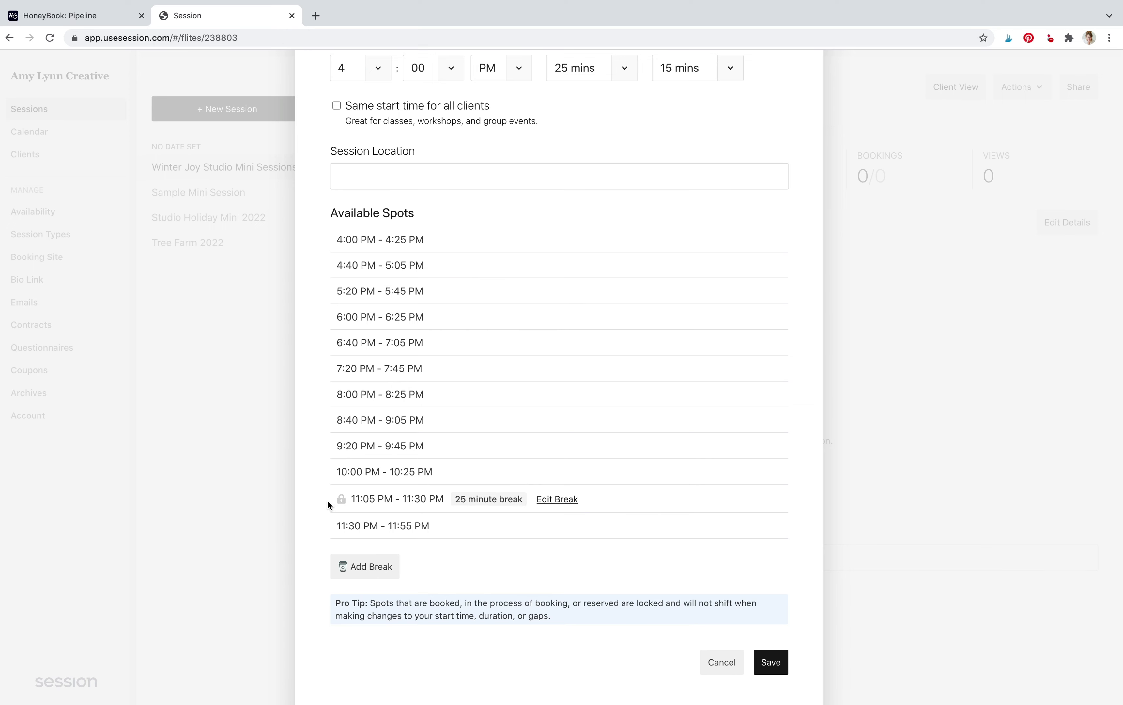
left_click_drag(341, 500, 337, 444)
left_click(670, 391)
- Set the session's start time to 5:00 PM
scroll(671, 391, "up", 1)
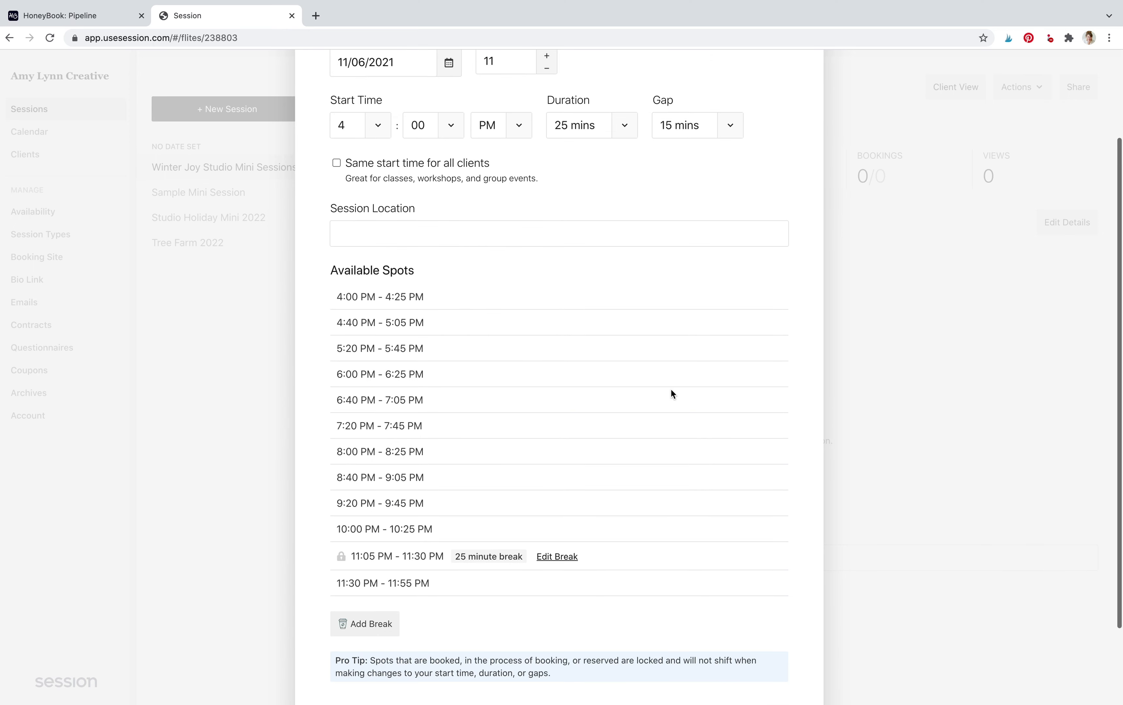
scroll(671, 390, "up", 2)
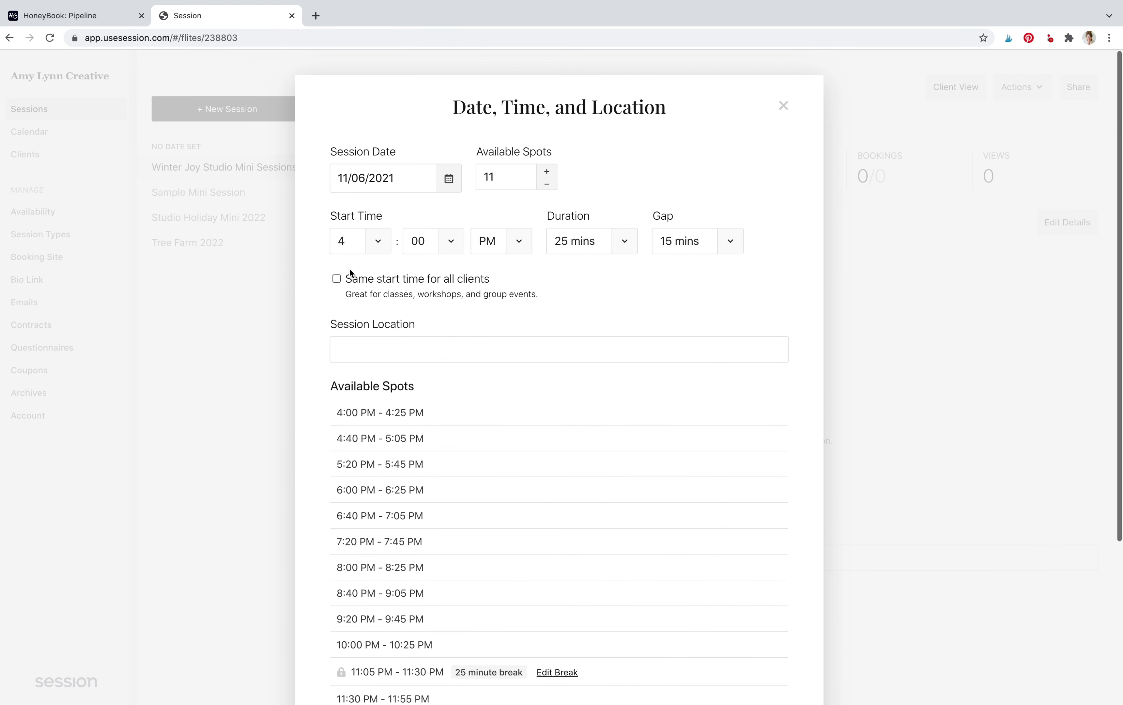
left_click(380, 242)
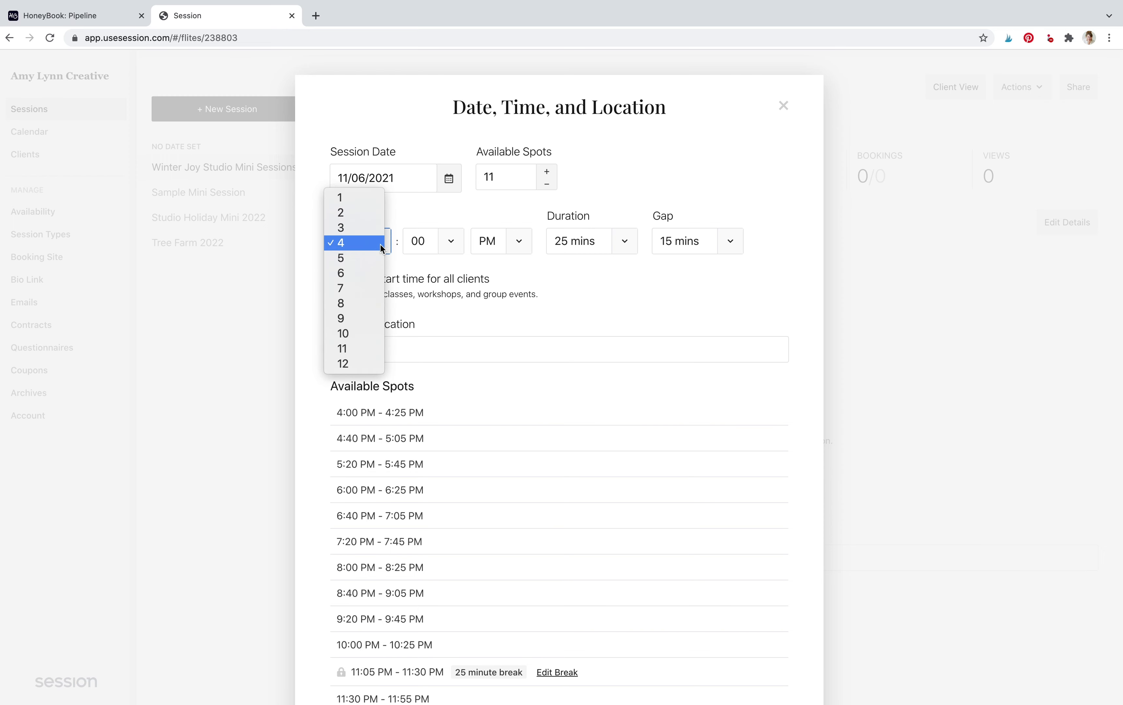
left_click(354, 258)
scroll(565, 312, "down", 1)
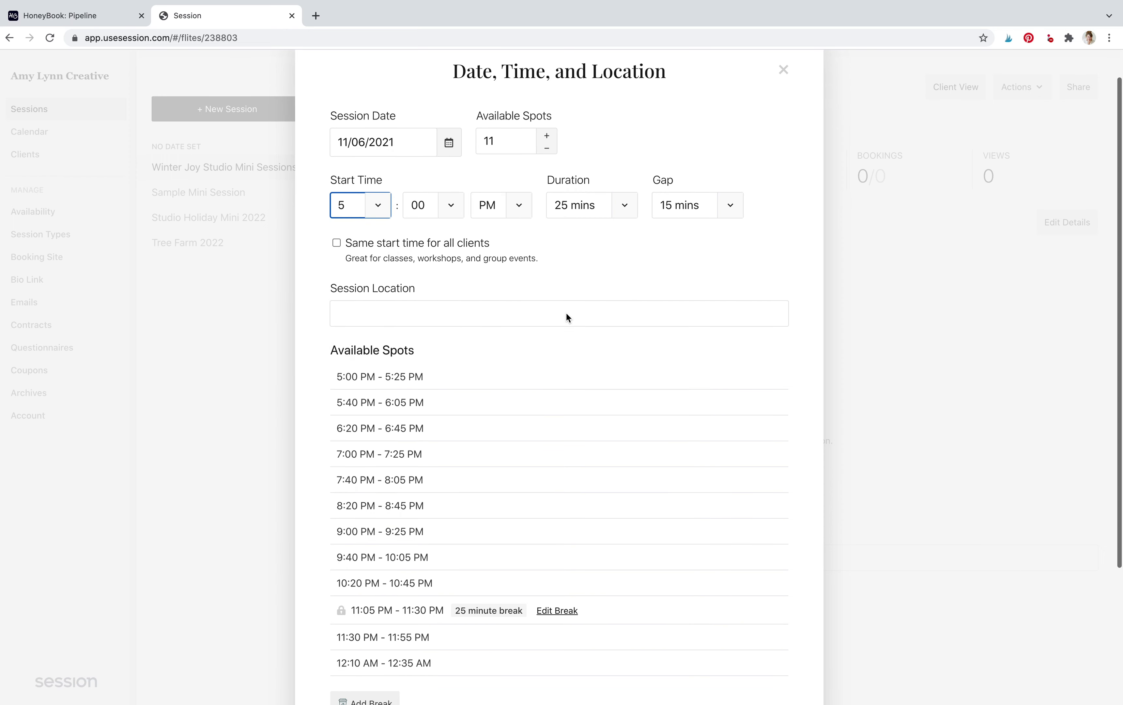
- Try the same start time for all clients, and turn the option back off
left_click(336, 244)
scroll(516, 458, "down", 2)
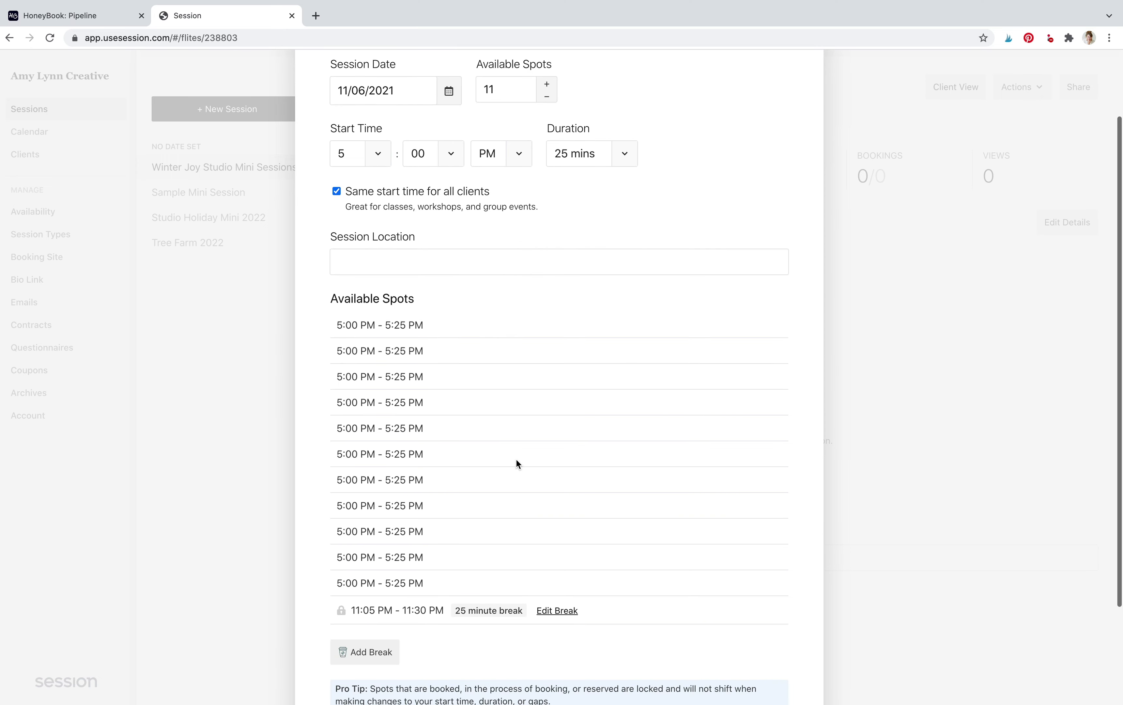
left_click(337, 192)
scroll(506, 234, "up", 3)
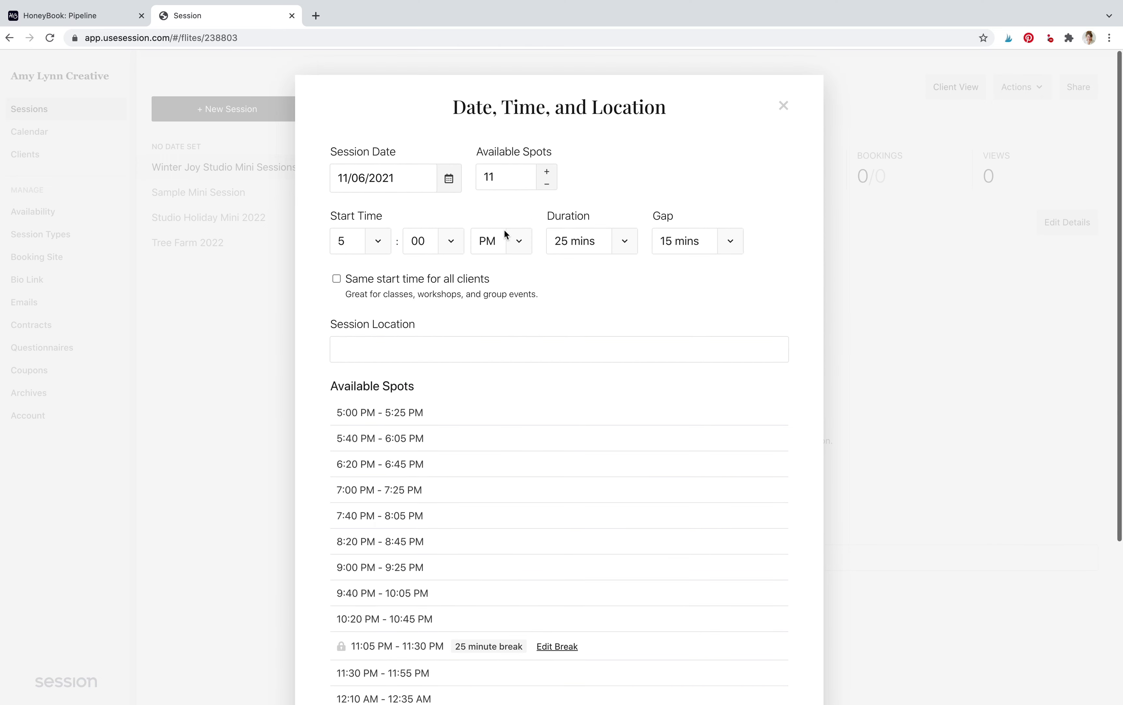
- Save the date and time settings and look over the session's list of time slots
scroll(504, 234, "down", 5)
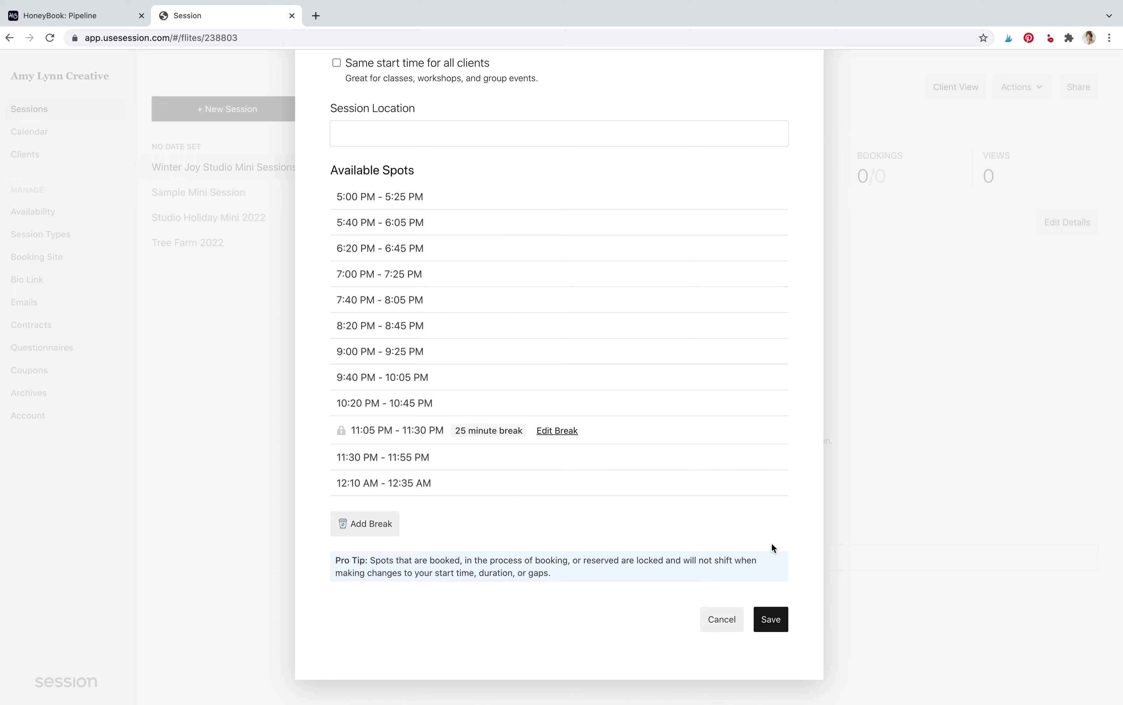
left_click(770, 629)
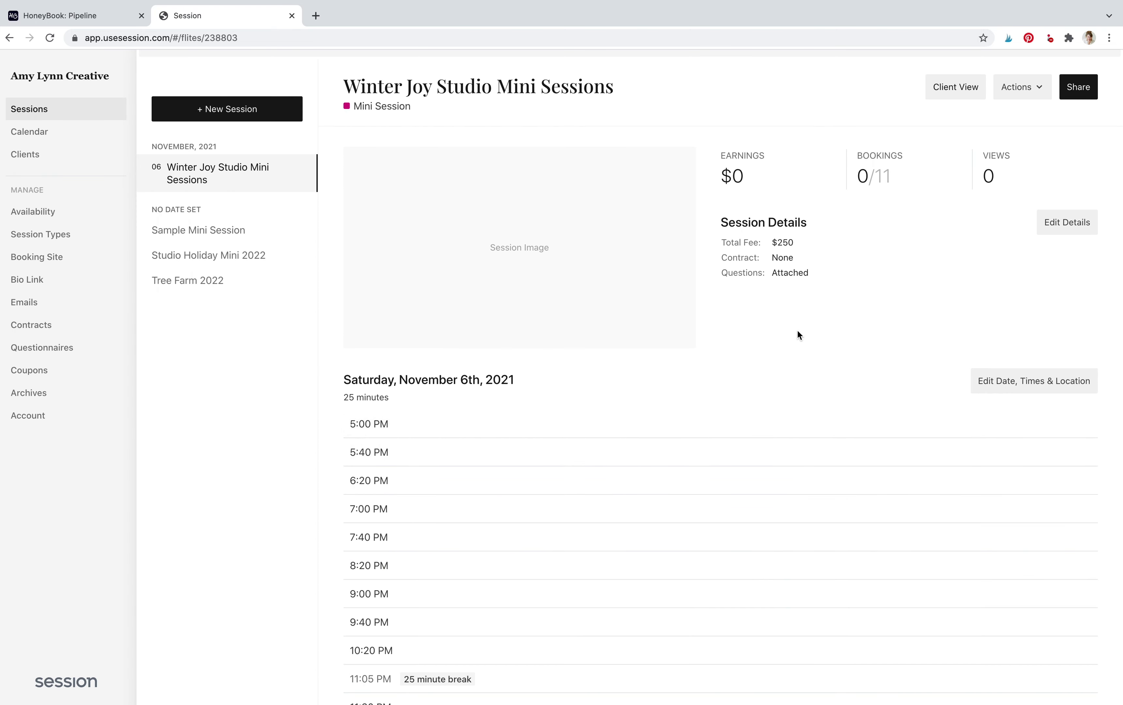
scroll(796, 541, "down", 7)
scroll(795, 535, "up", 9)
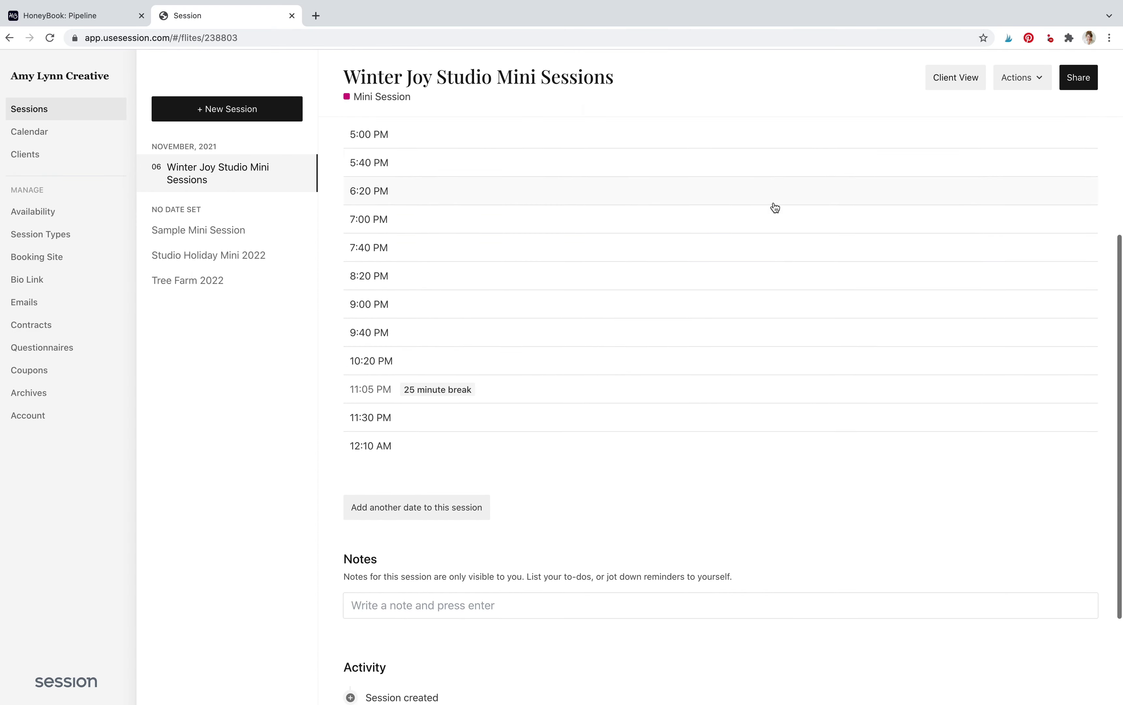
- Add another date to the session, 11/18/2021, keeping the default spot and start time, and save it
scroll(773, 203, "down", 7)
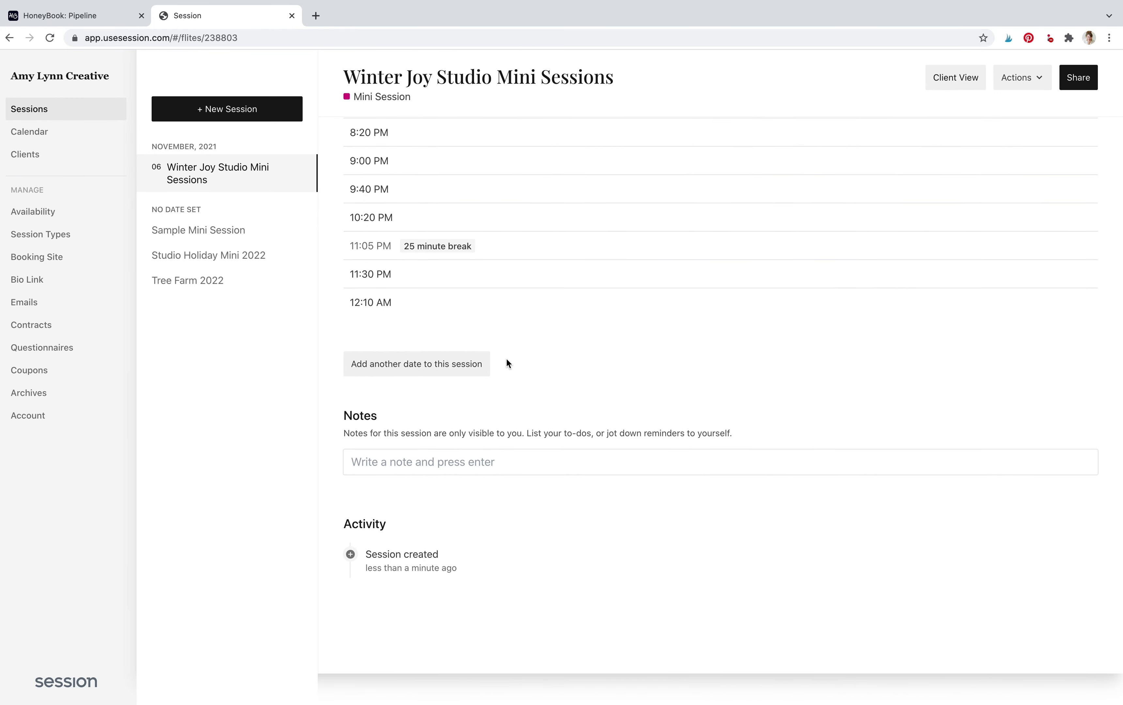
left_click(463, 364)
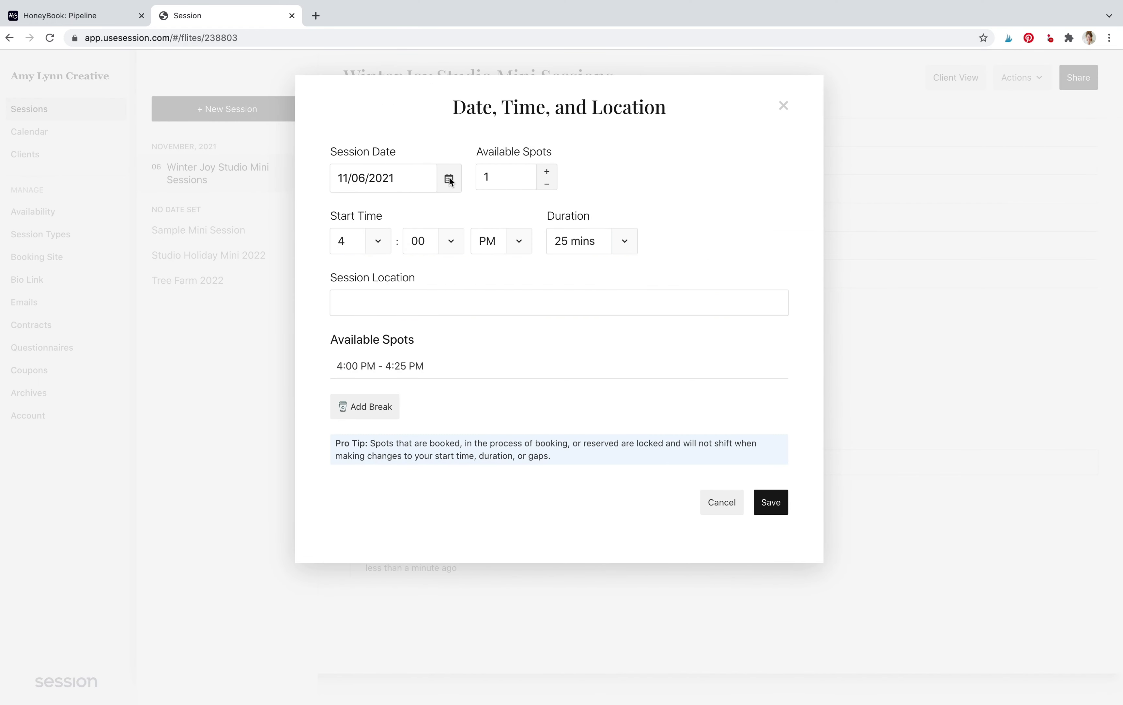
left_click(406, 179)
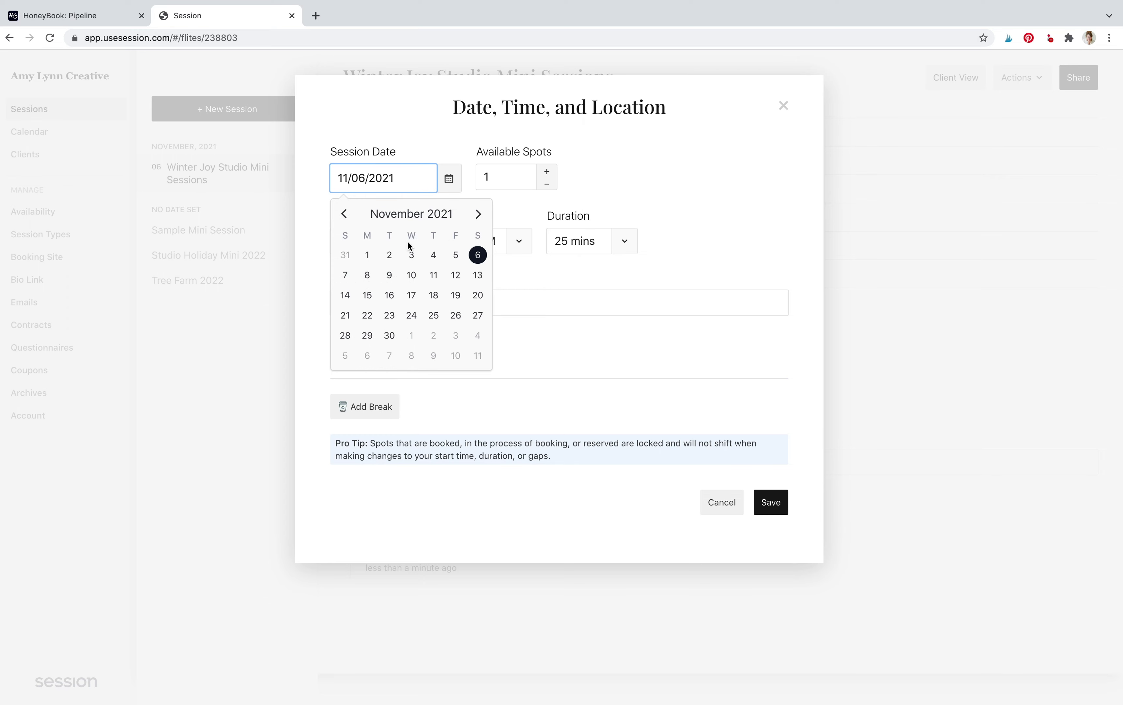
left_click(431, 297)
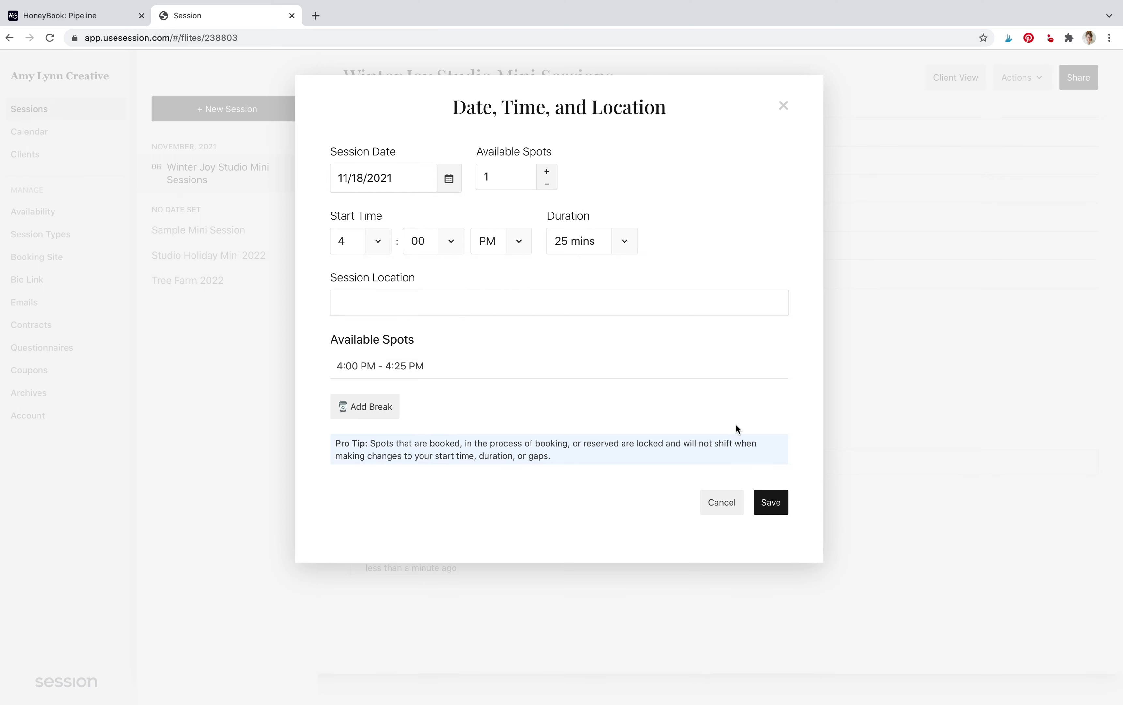
left_click(771, 503)
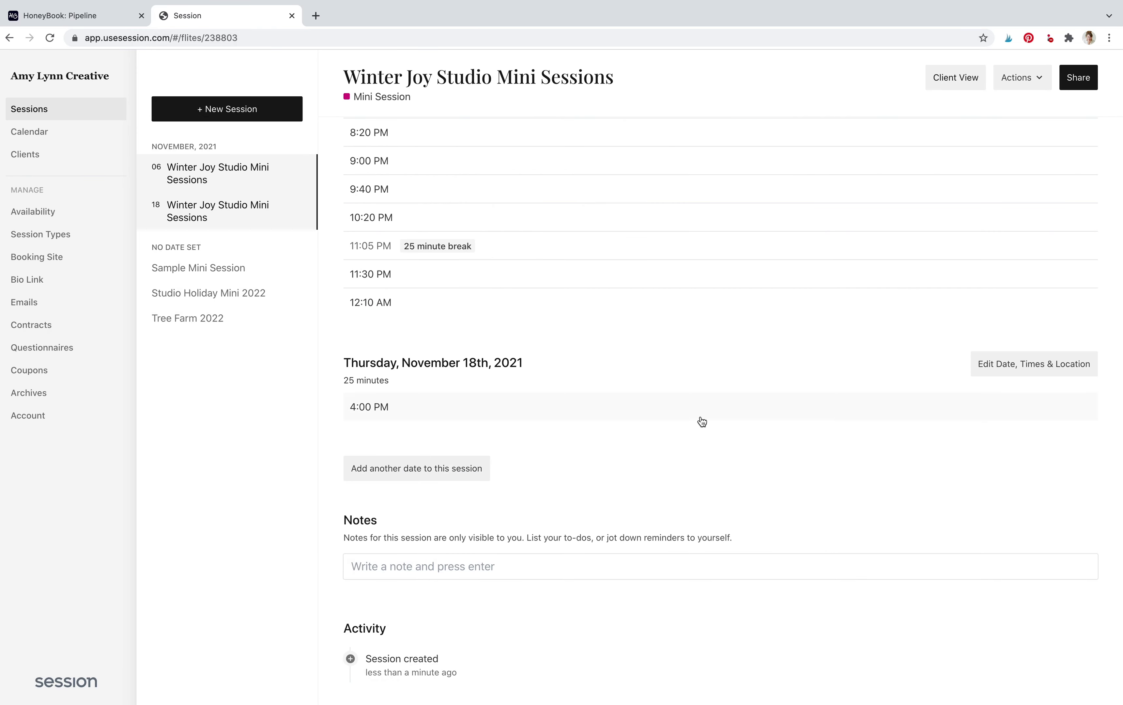
- Review both session dates, open the session's share link to preview the client booking page, and close the preview
scroll(702, 422, "down", 8)
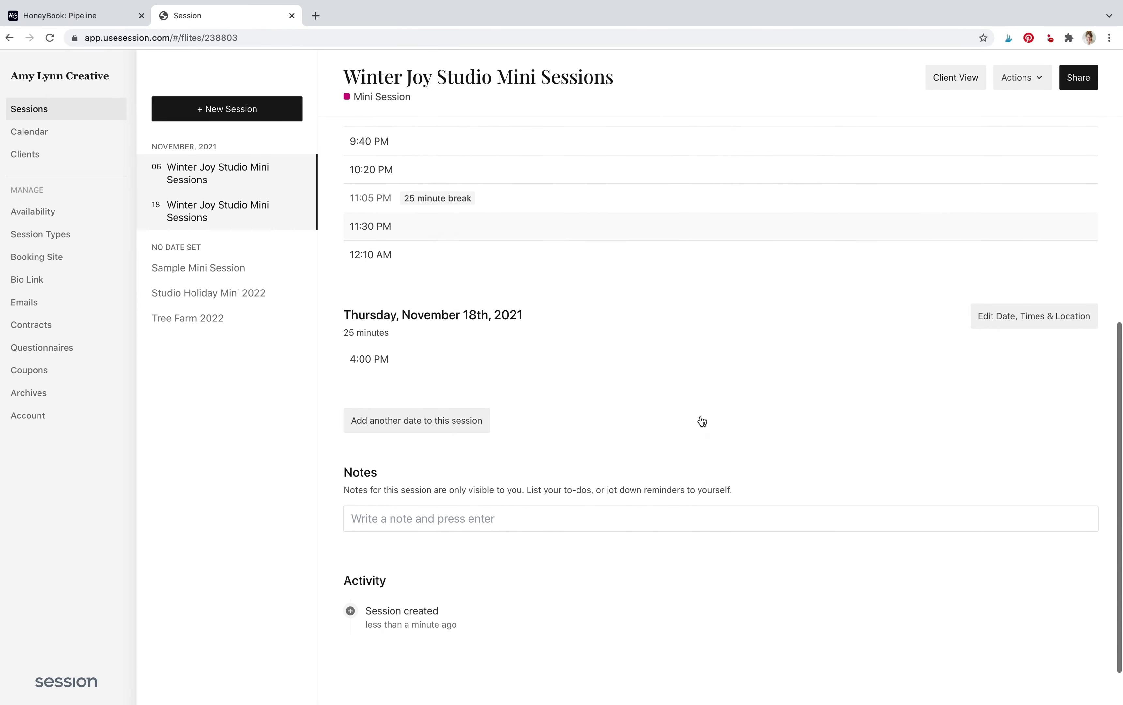
scroll(818, 334, "up", 4)
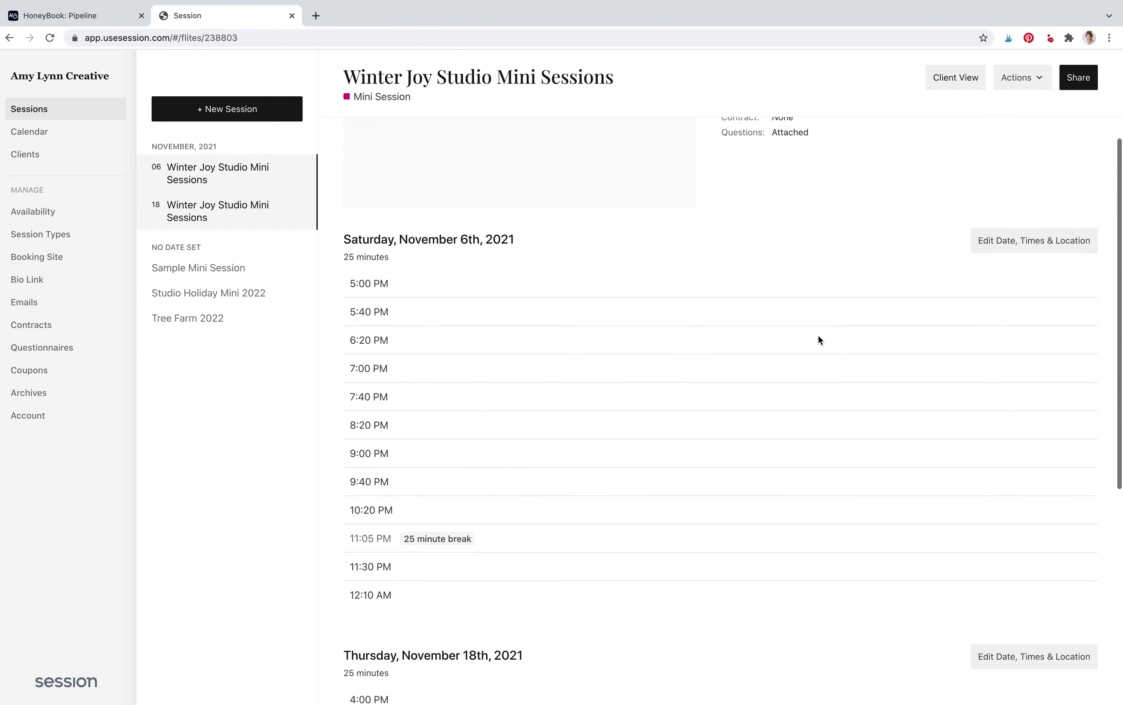
scroll(818, 334, "up", 6)
left_click(1078, 109)
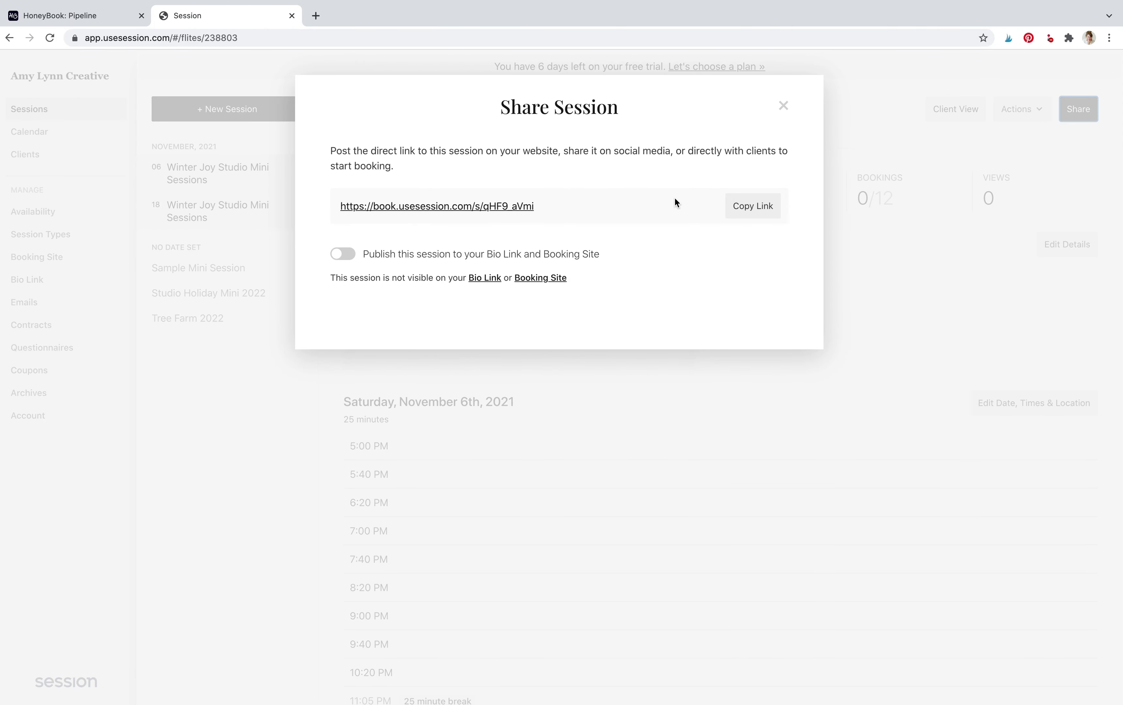
left_click(516, 204)
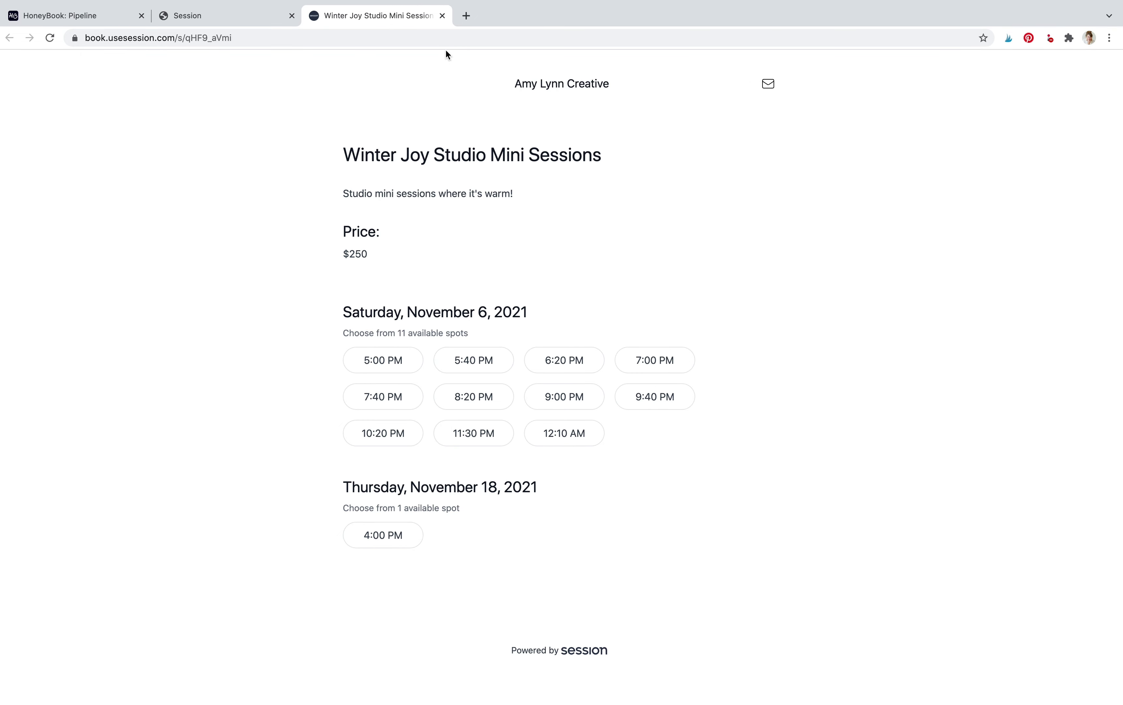
left_click(442, 16)
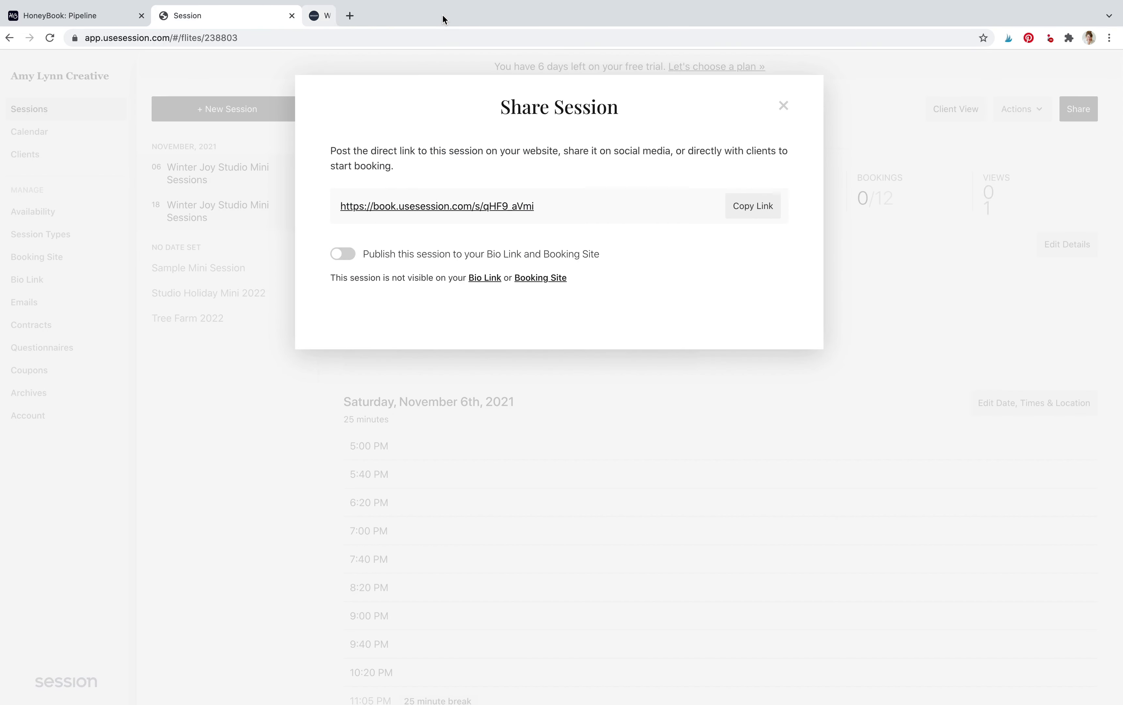
- Switch to HoneyBook and look over its home dashboard and the stages of the project pipeline
left_click(292, 16)
key("super+shift+t")
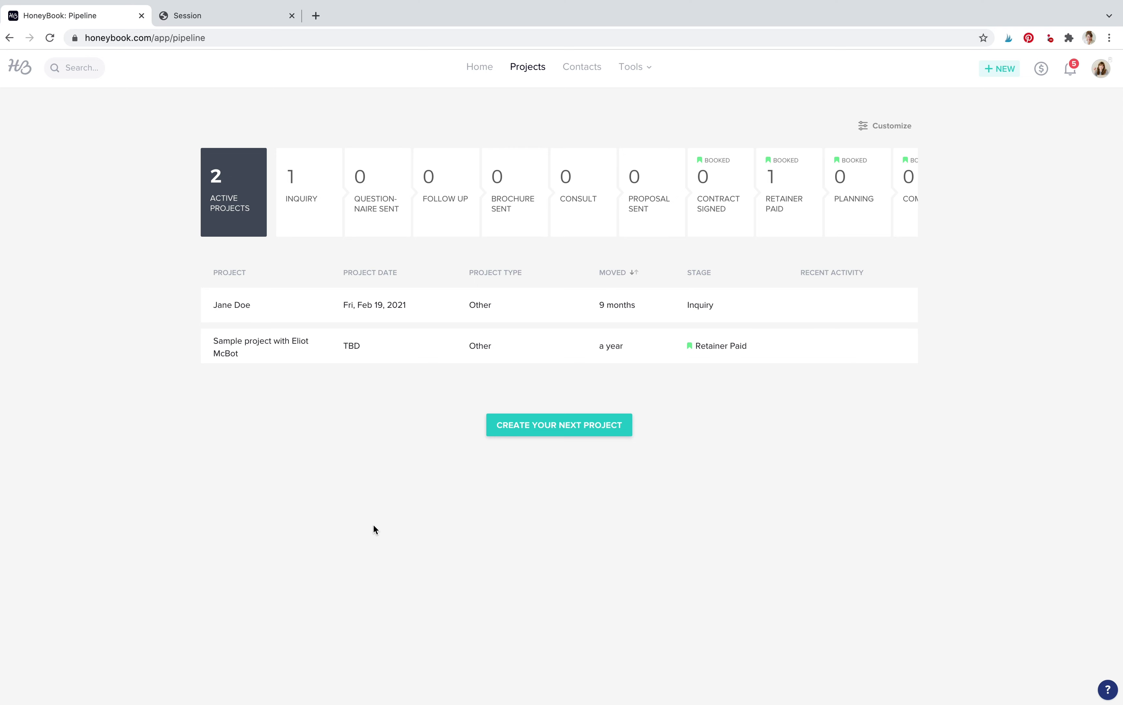
left_click(529, 70)
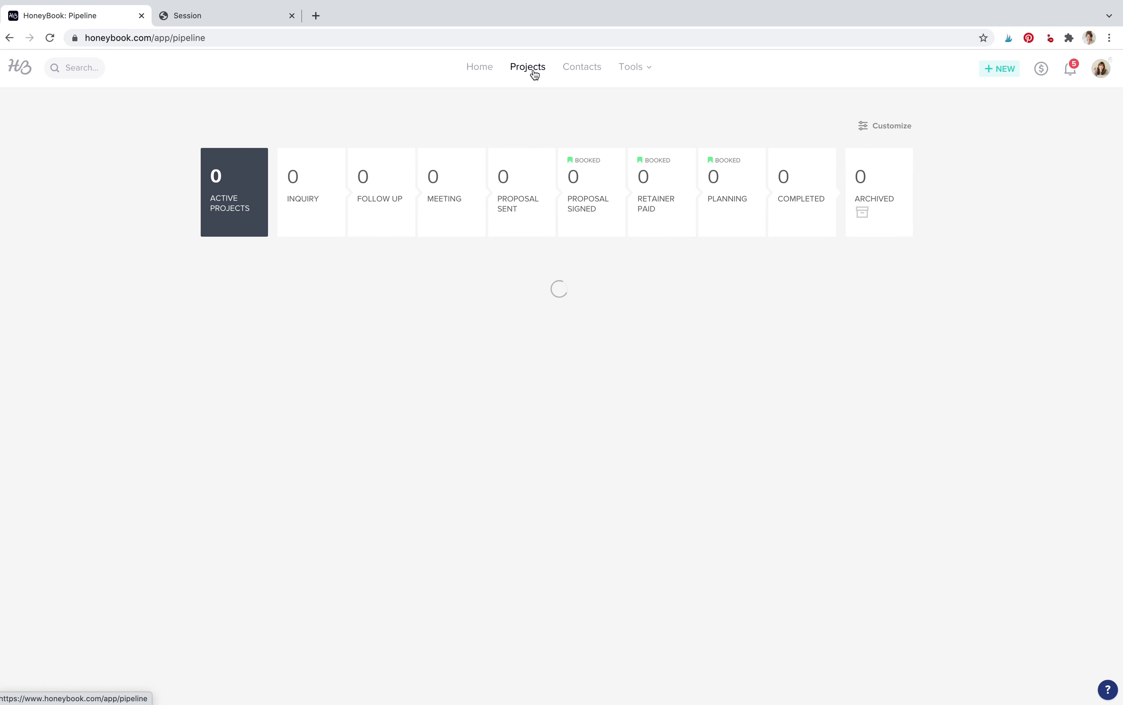
left_click(476, 69)
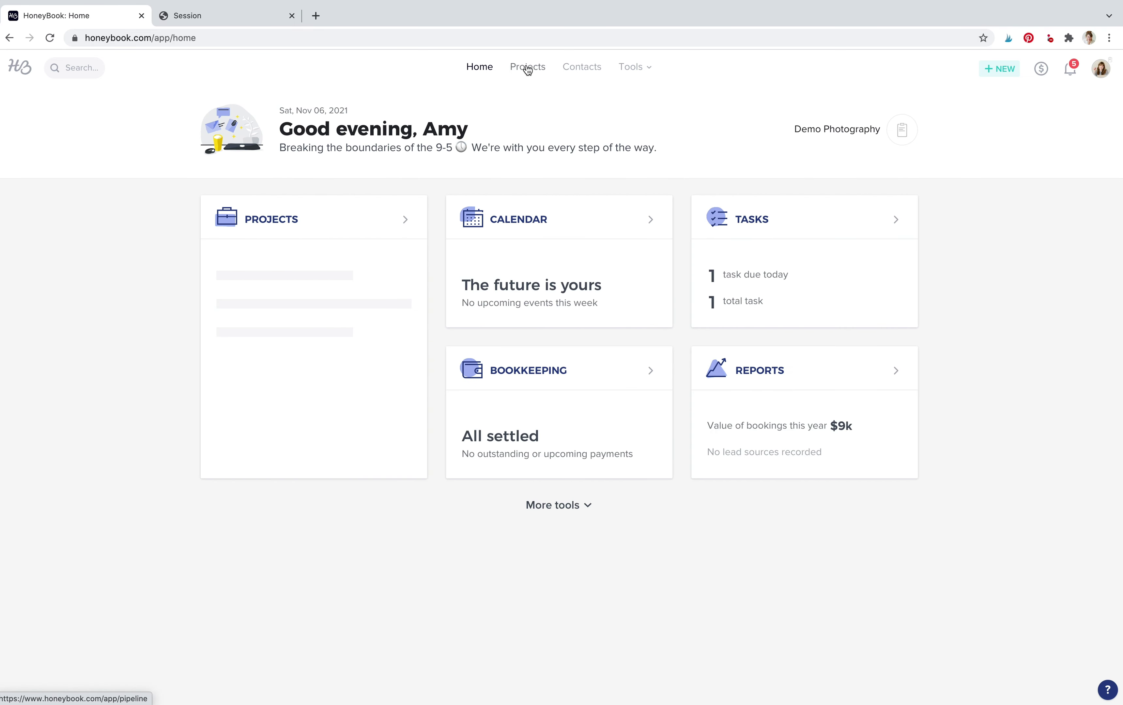
left_click(528, 68)
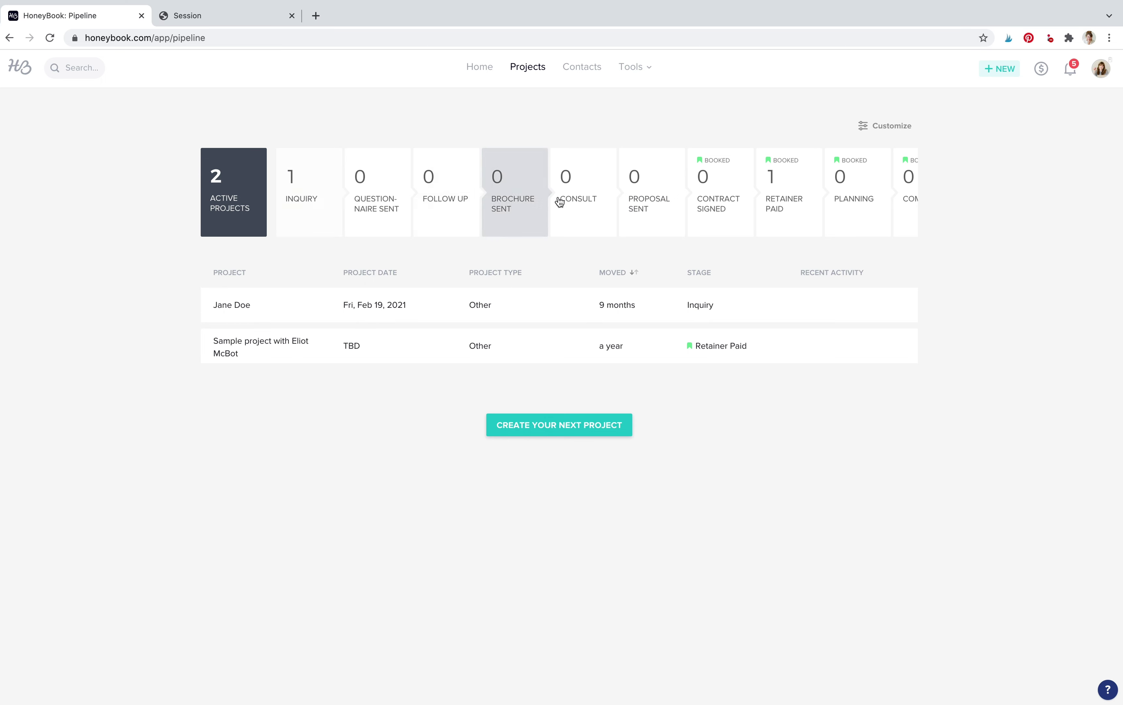
scroll(565, 200, "right", 5)
scroll(578, 198, "left", 5)
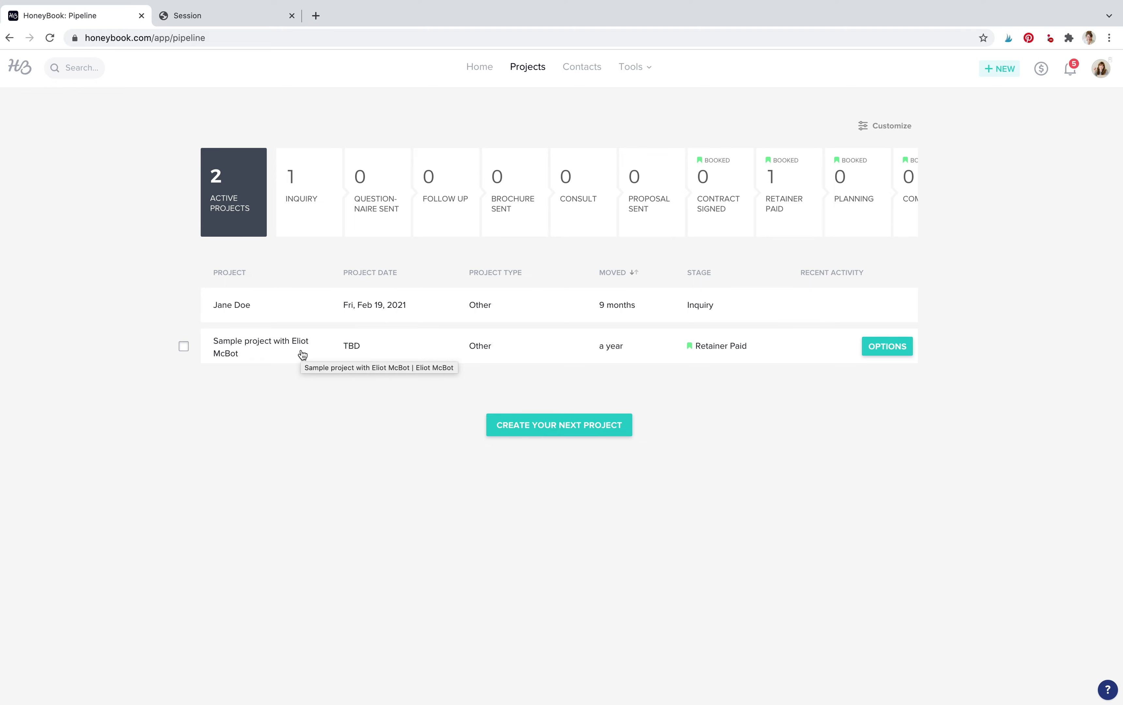
- Open the sample project in the Retainer Paid stage and read through its activity feed of emails and inquiry details
left_click(302, 354)
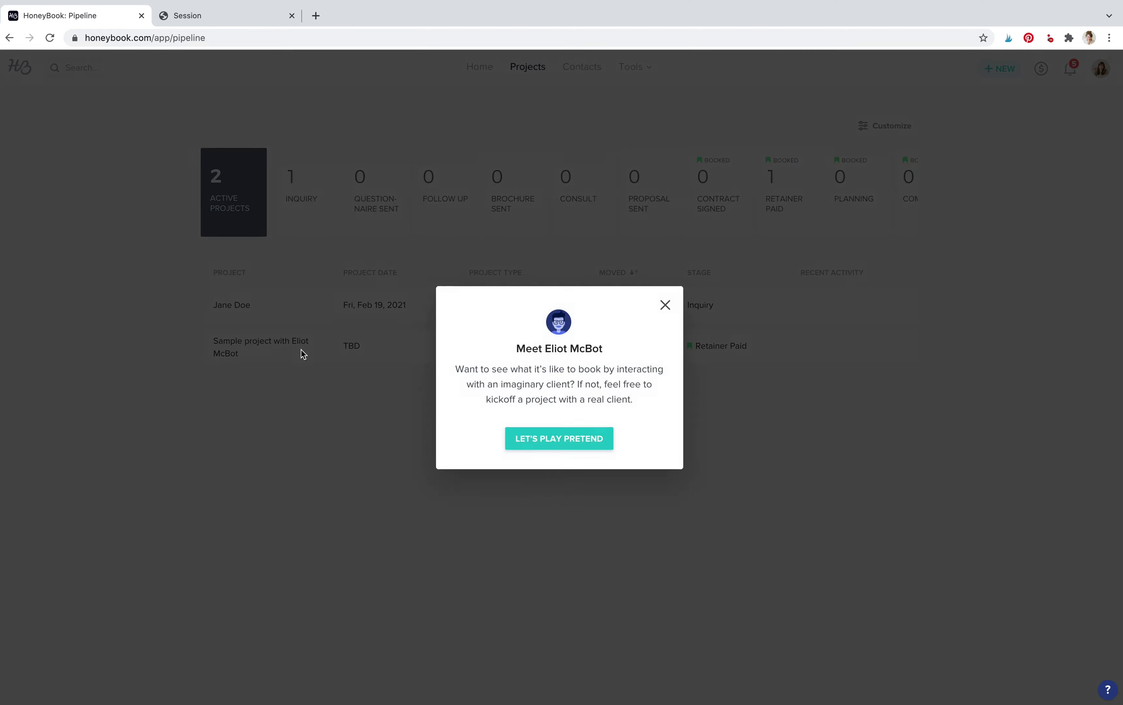
left_click(518, 447)
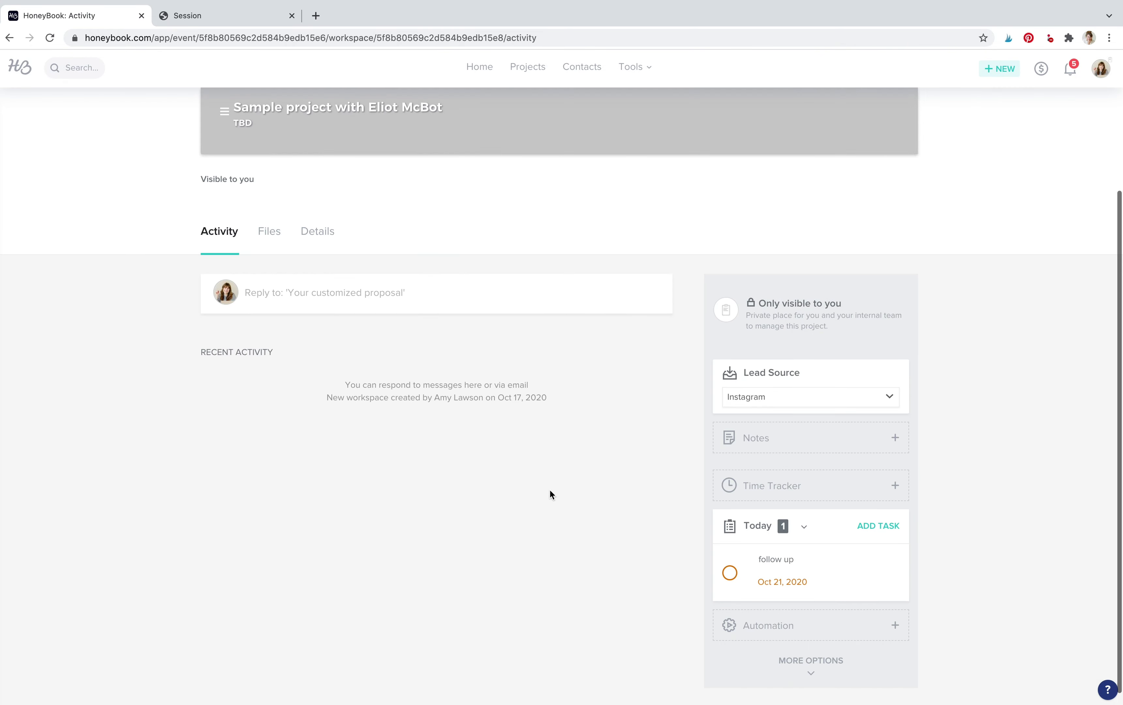
scroll(550, 489, "down", 7)
scroll(551, 490, "down", 18)
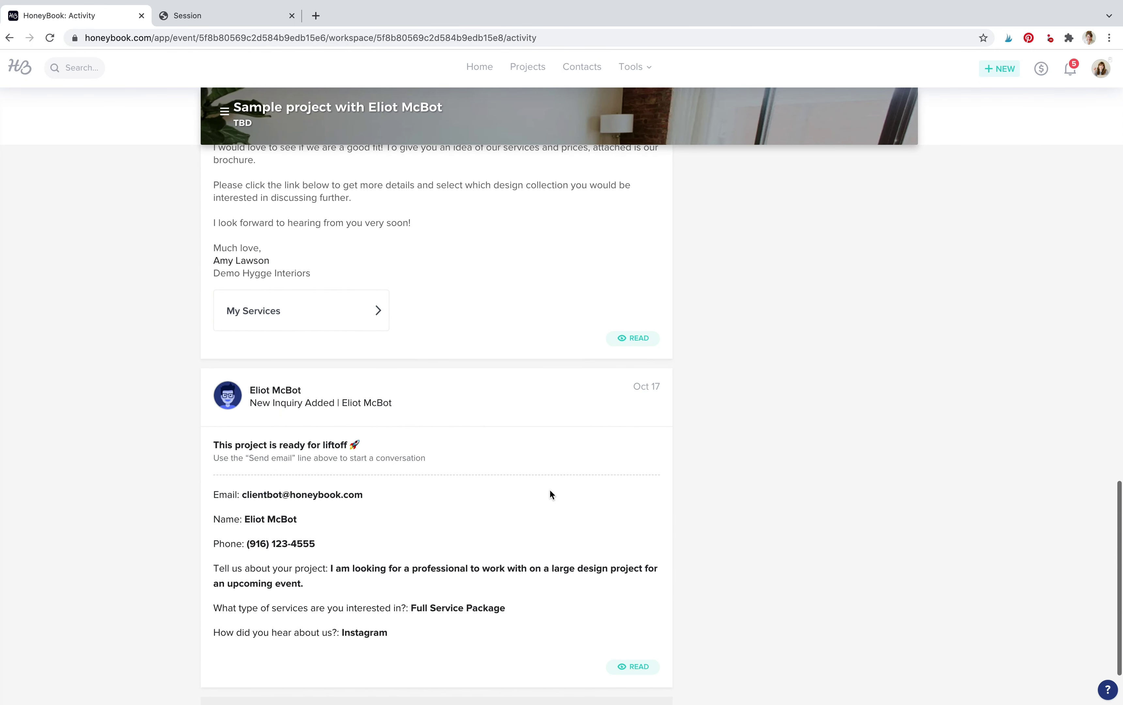
scroll(549, 489, "down", 2)
scroll(548, 322, "up", 1)
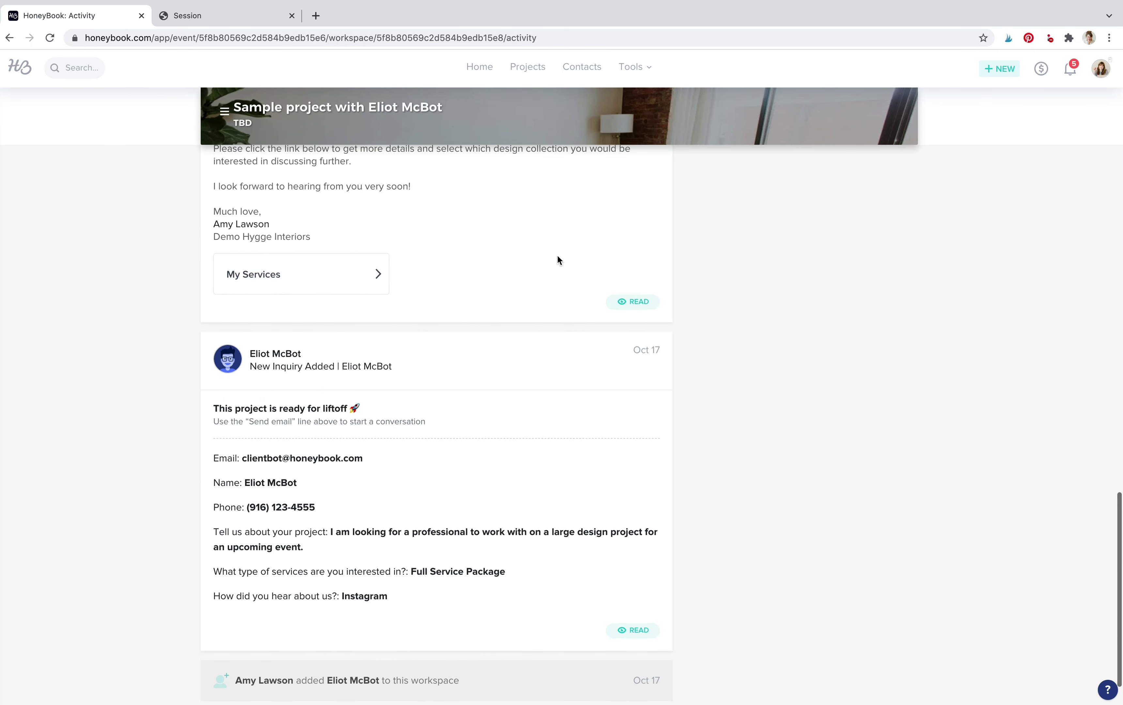
scroll(565, 219, "up", 12)
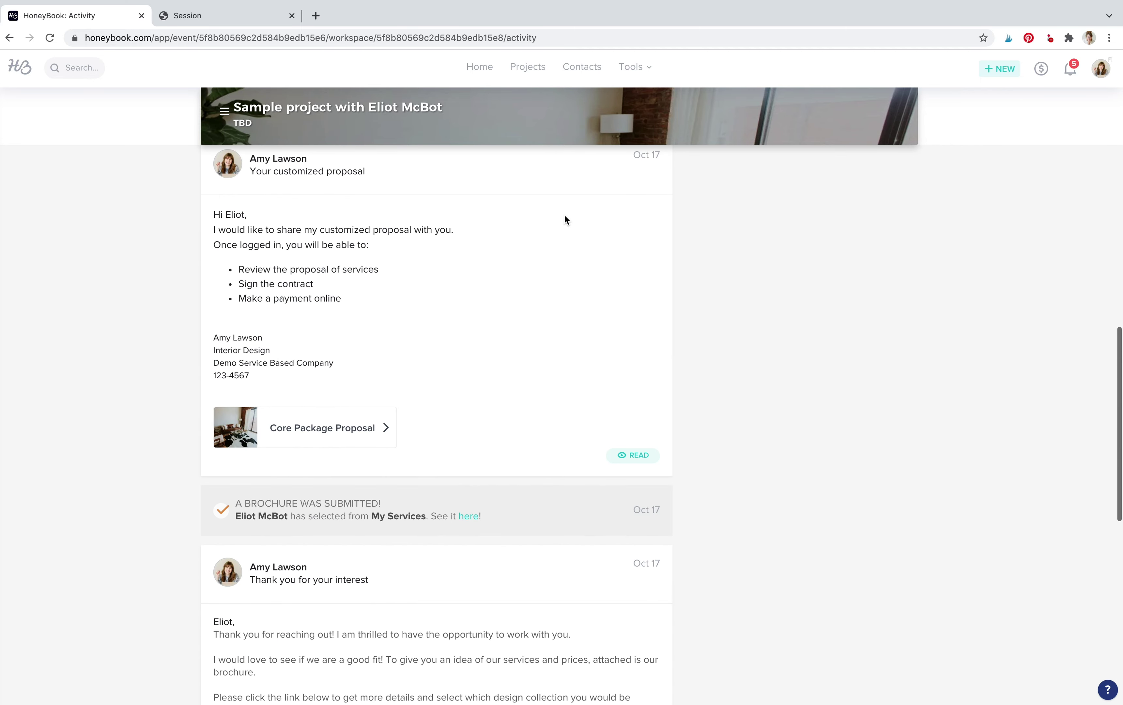
- Return from the sample project to the project pipeline and look over its stages through Archived
scroll(565, 219, "up", 15)
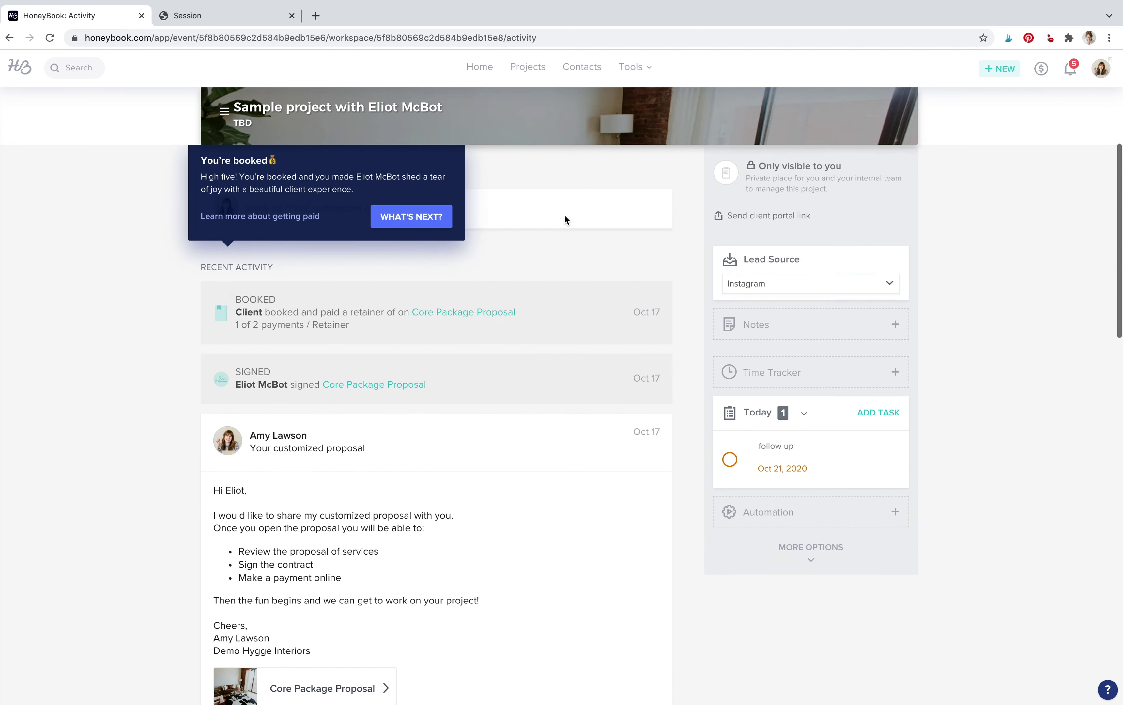
scroll(565, 219, "up", 4)
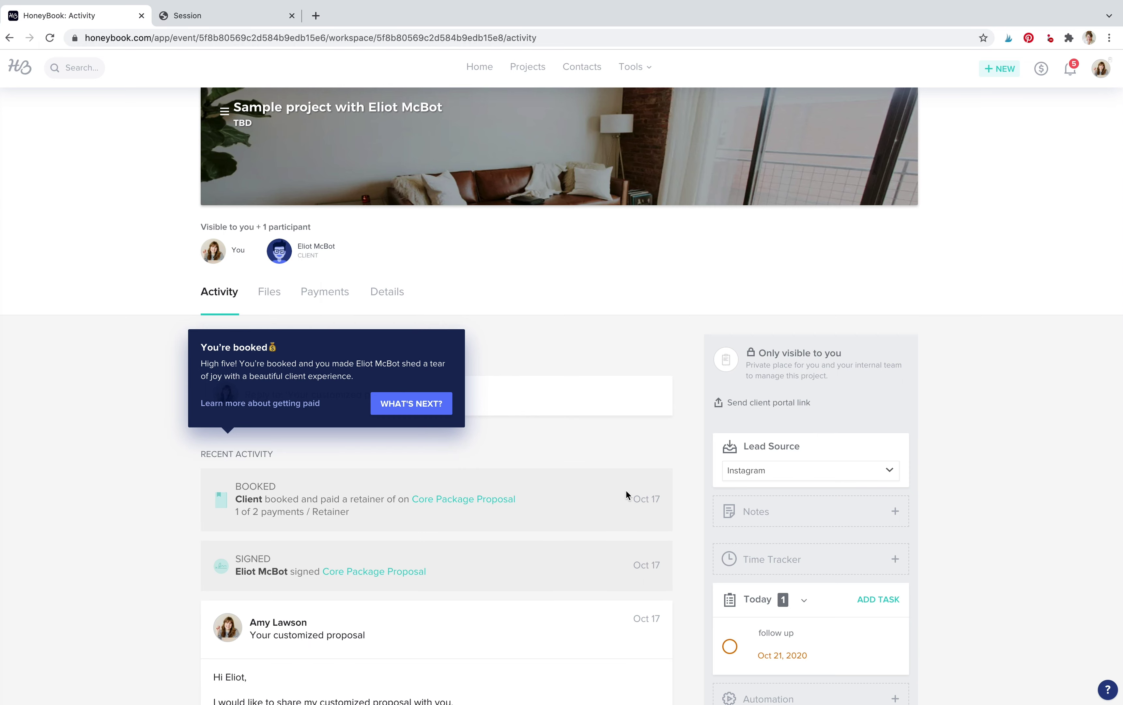
scroll(576, 260, "up", 3)
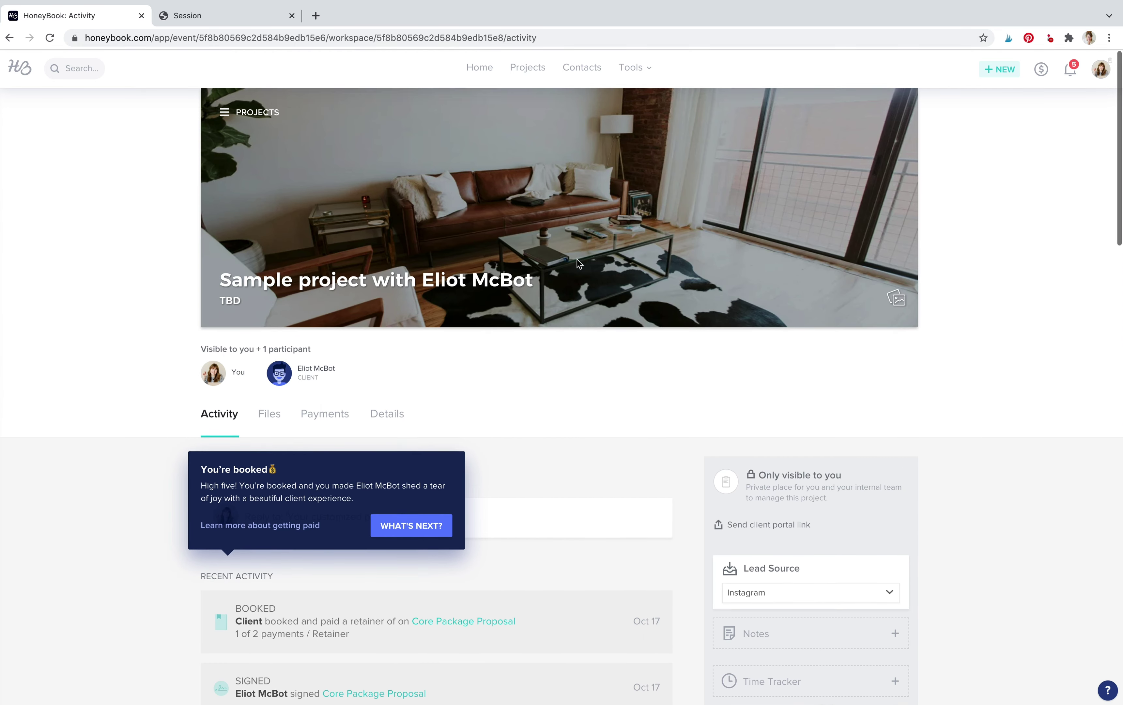
left_click(535, 70)
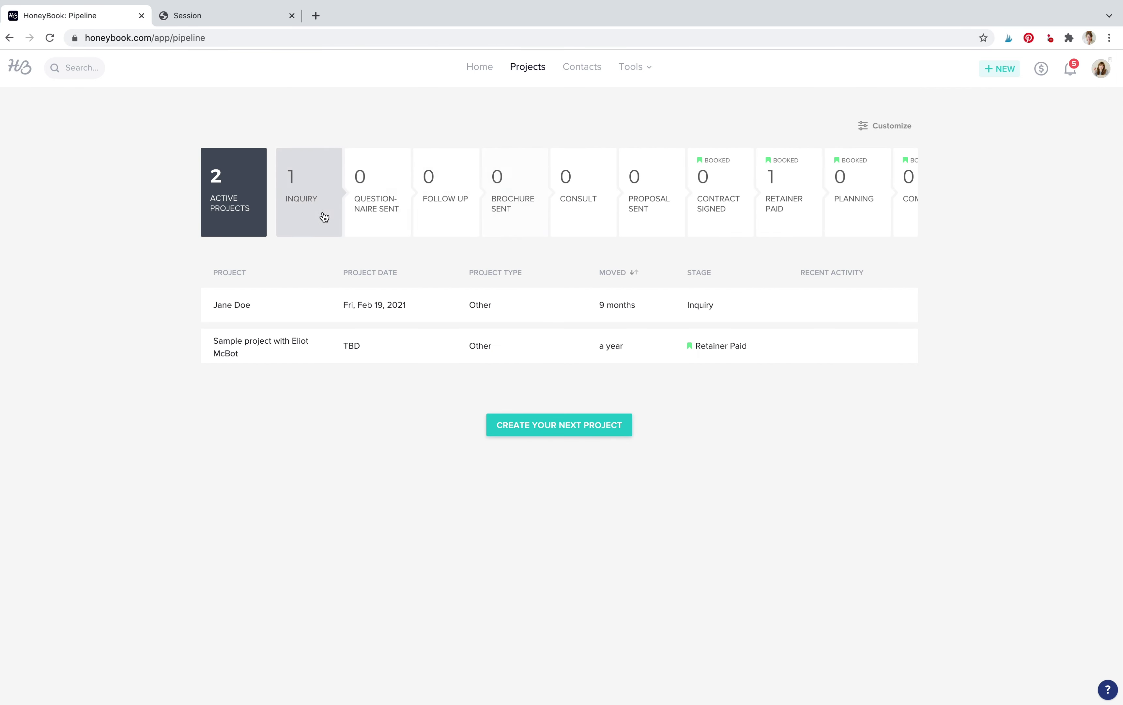
scroll(816, 177, "right", 4)
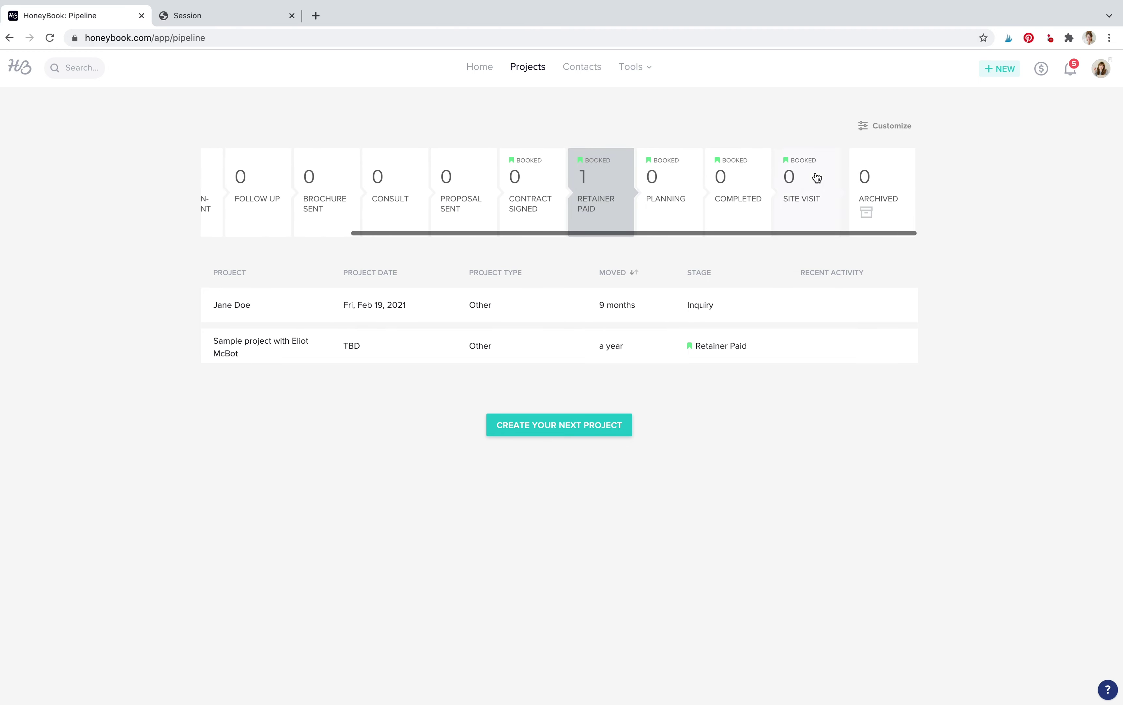
- Open the pipeline customization, look through its locked and custom stages, and close it without changes
left_click(874, 127)
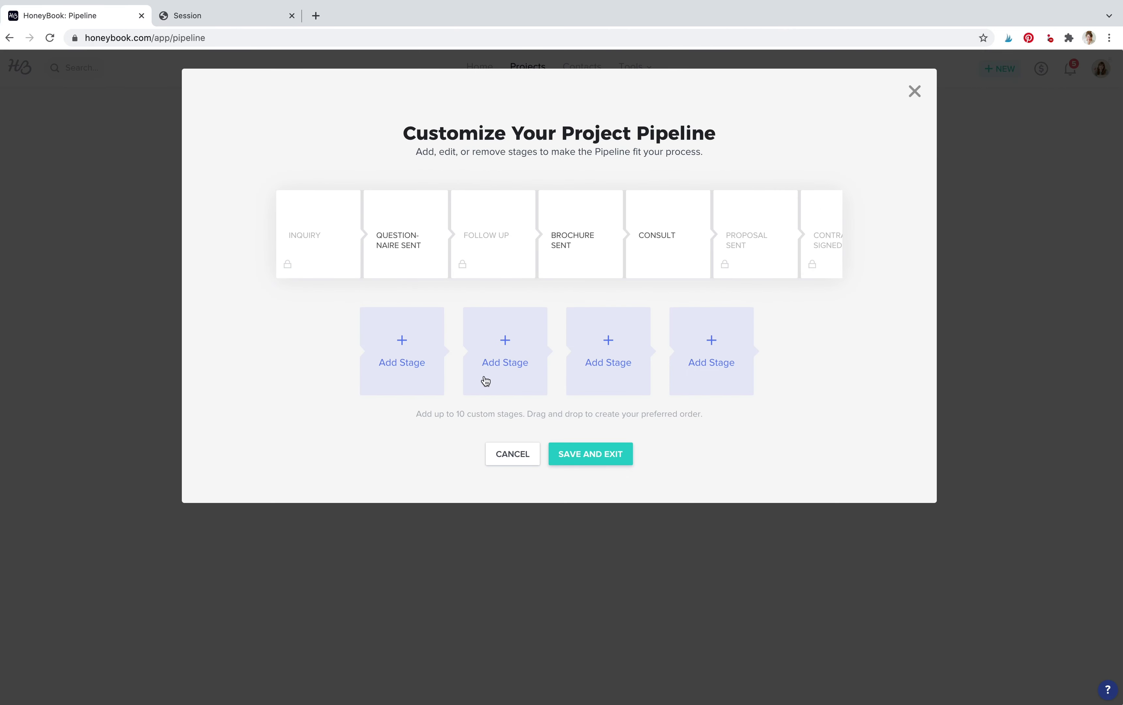
scroll(587, 252, "right", 5)
scroll(588, 254, "right", 2)
scroll(588, 255, "left", 8)
key("Escape")
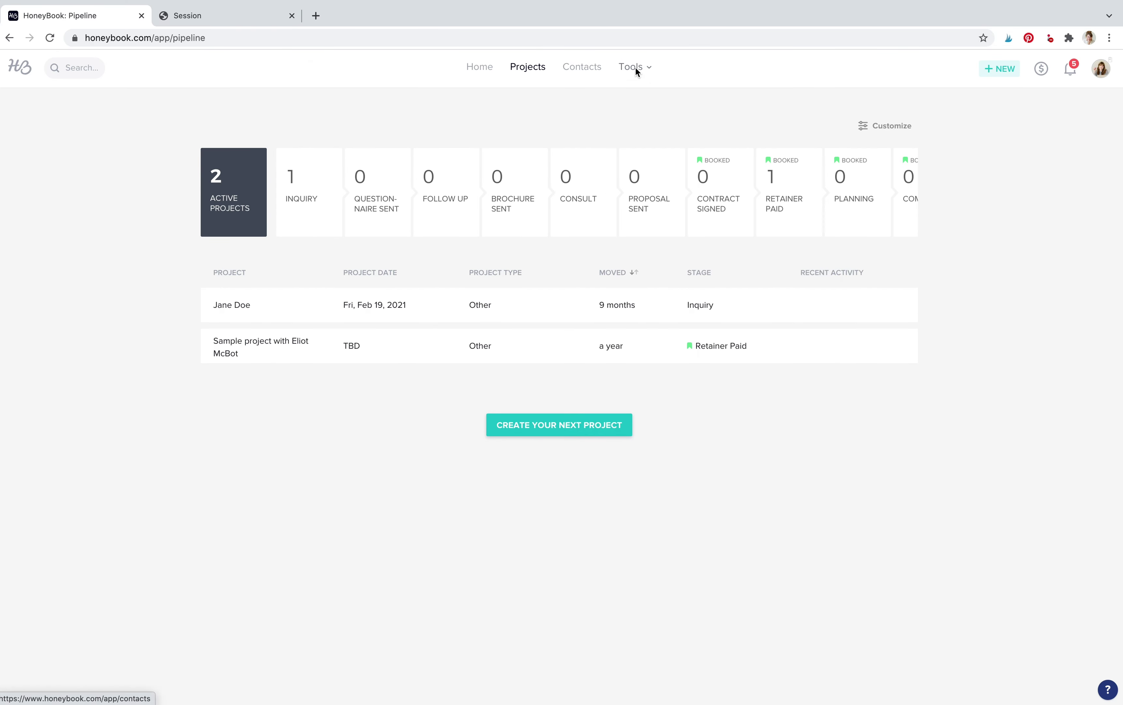
- Open the Peak Package- HB TEMPLATE proposal from the saved templates and review its service items and payment schedule
mouse_move(635, 68)
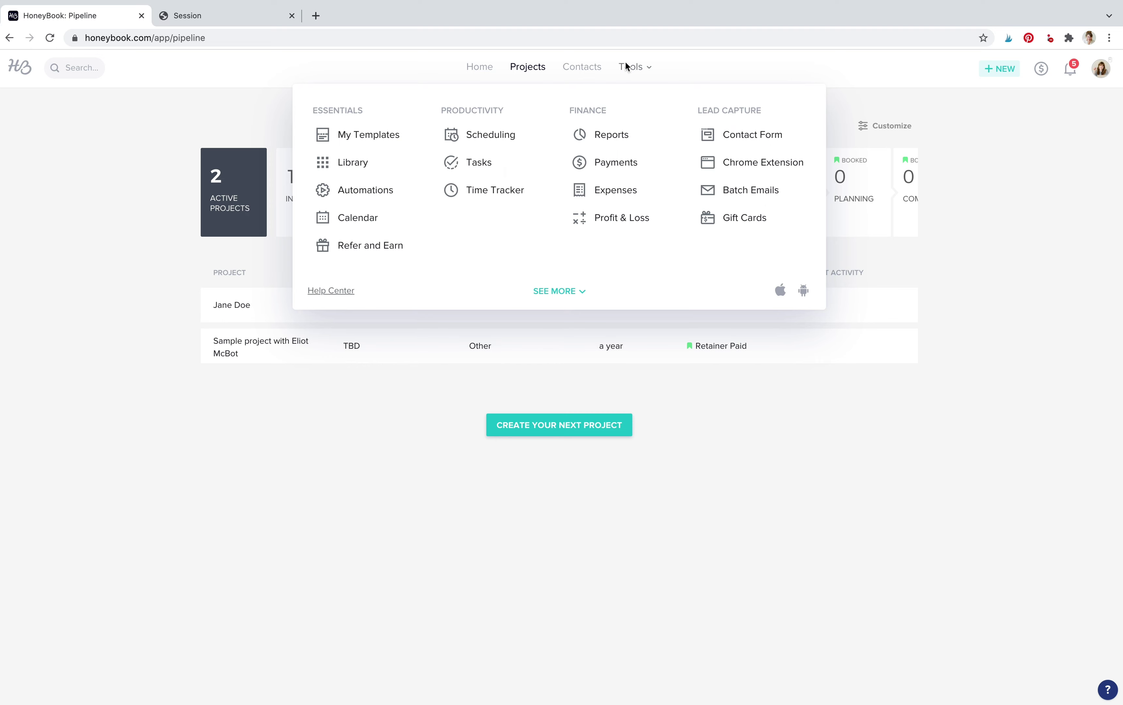
left_click(381, 136)
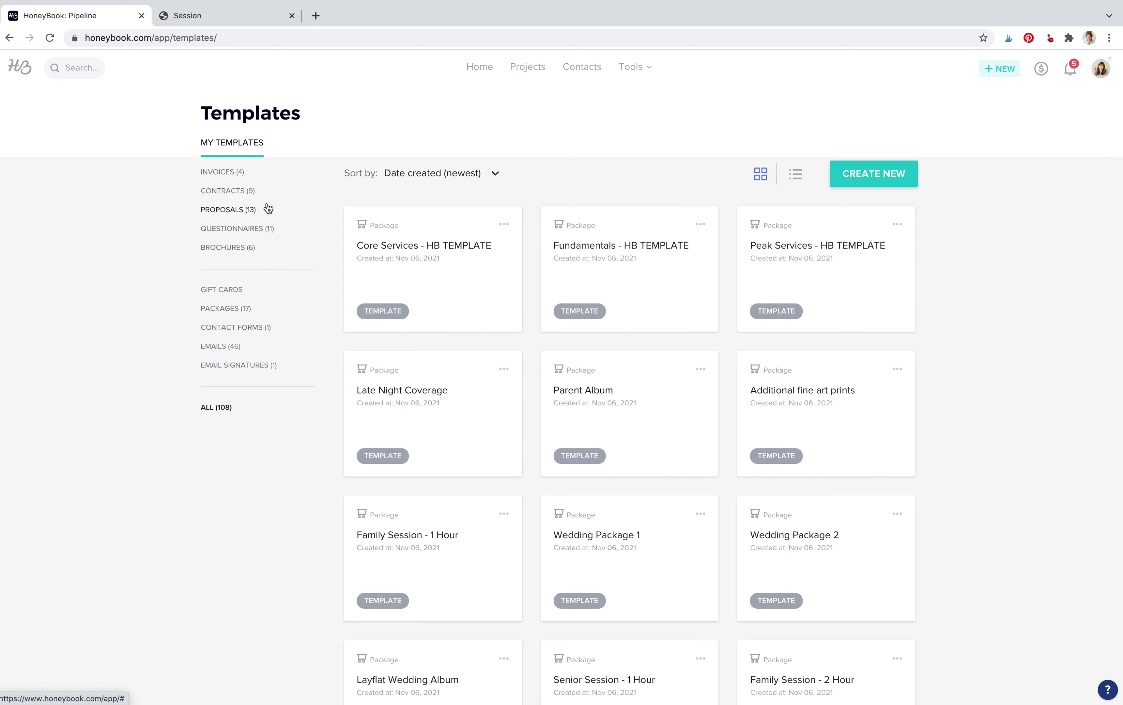
left_click(426, 258)
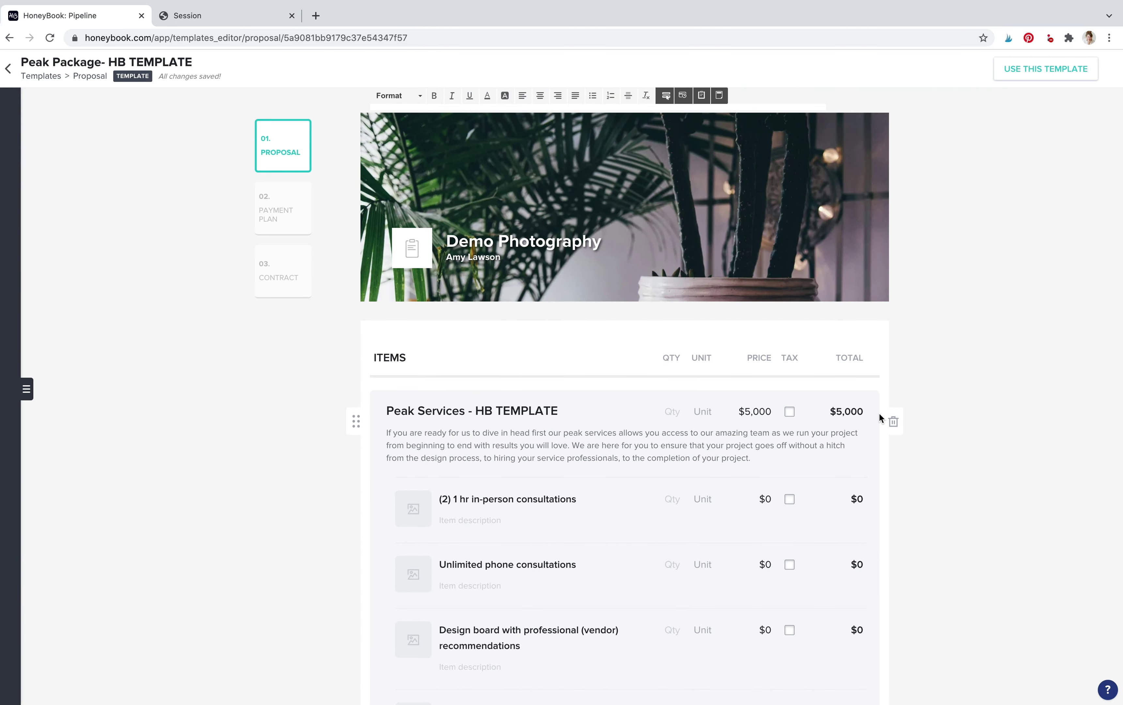
scroll(879, 415, "down", 3)
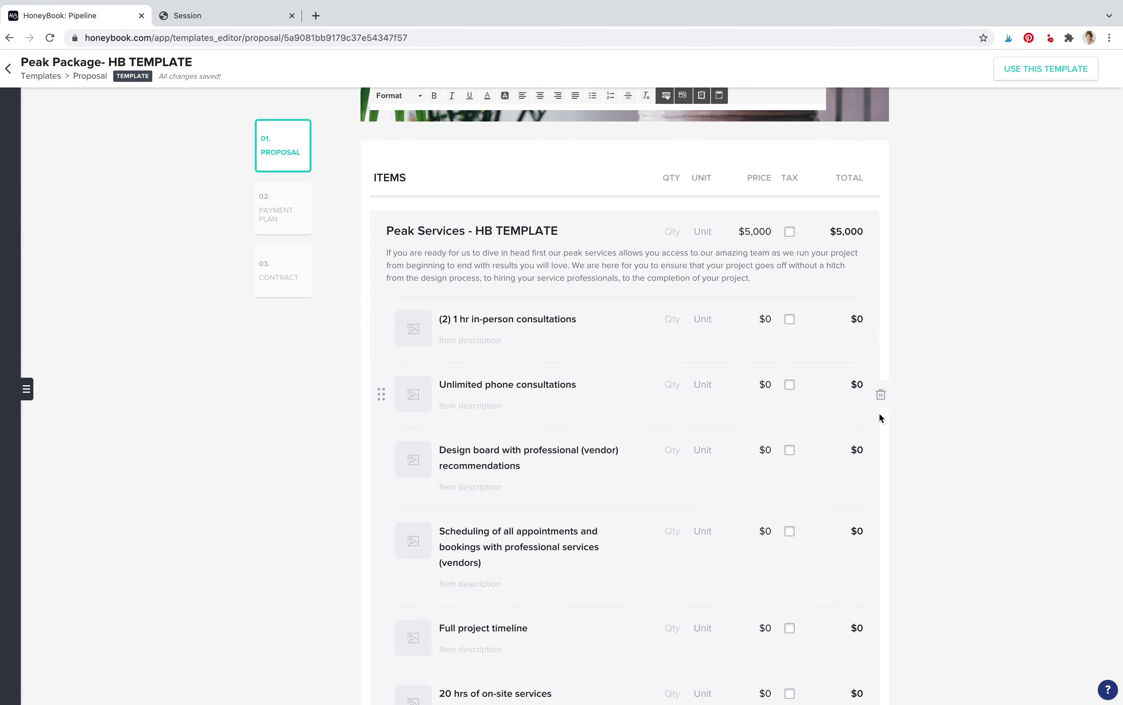
scroll(879, 417, "down", 5)
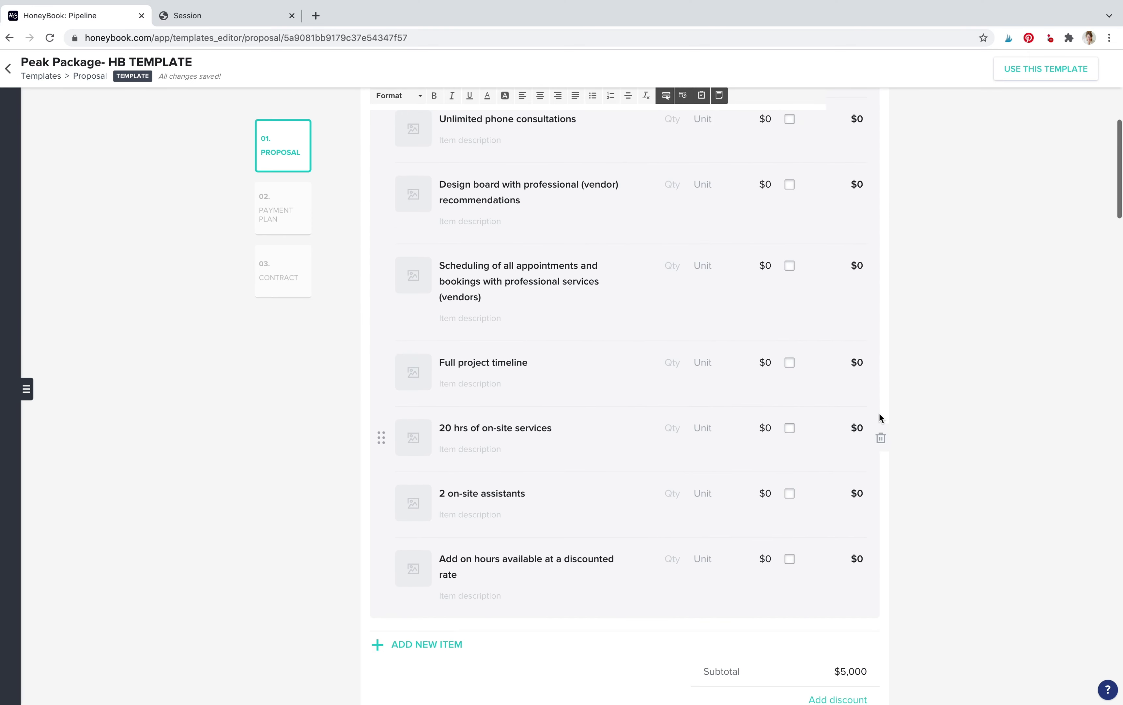
scroll(880, 414, "down", 3)
scroll(795, 254, "down", 5)
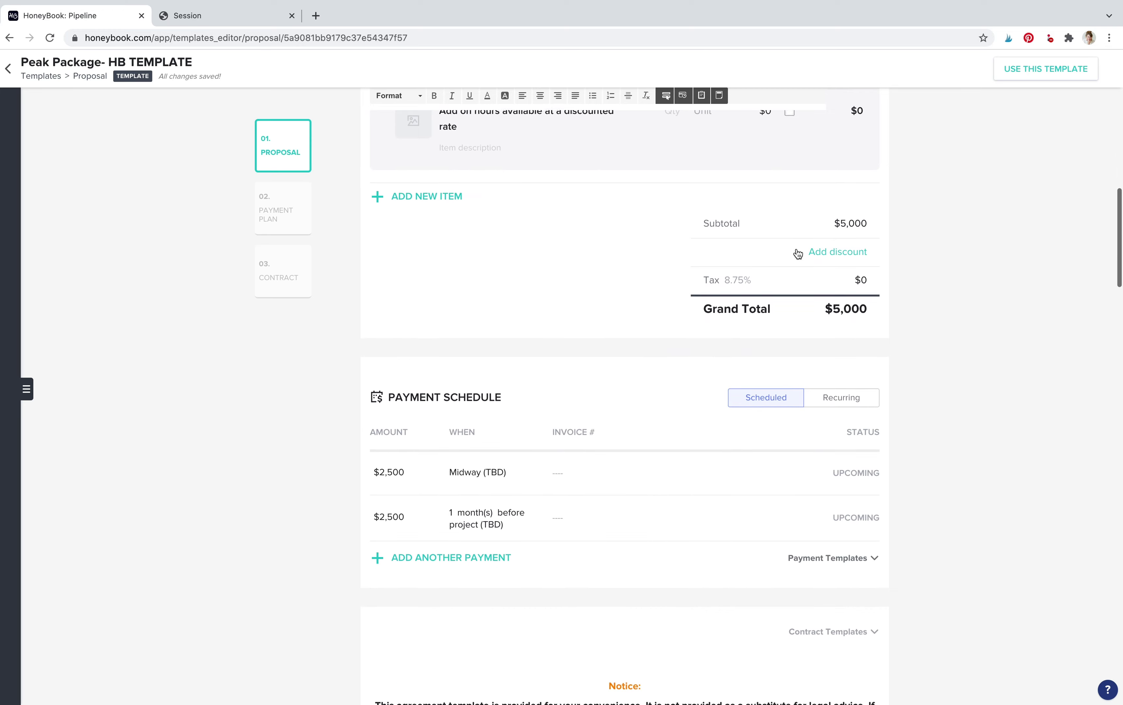
- Read through the contract section of the proposal template to its end, and return to the start of the proposal
scroll(701, 507, "down", 10)
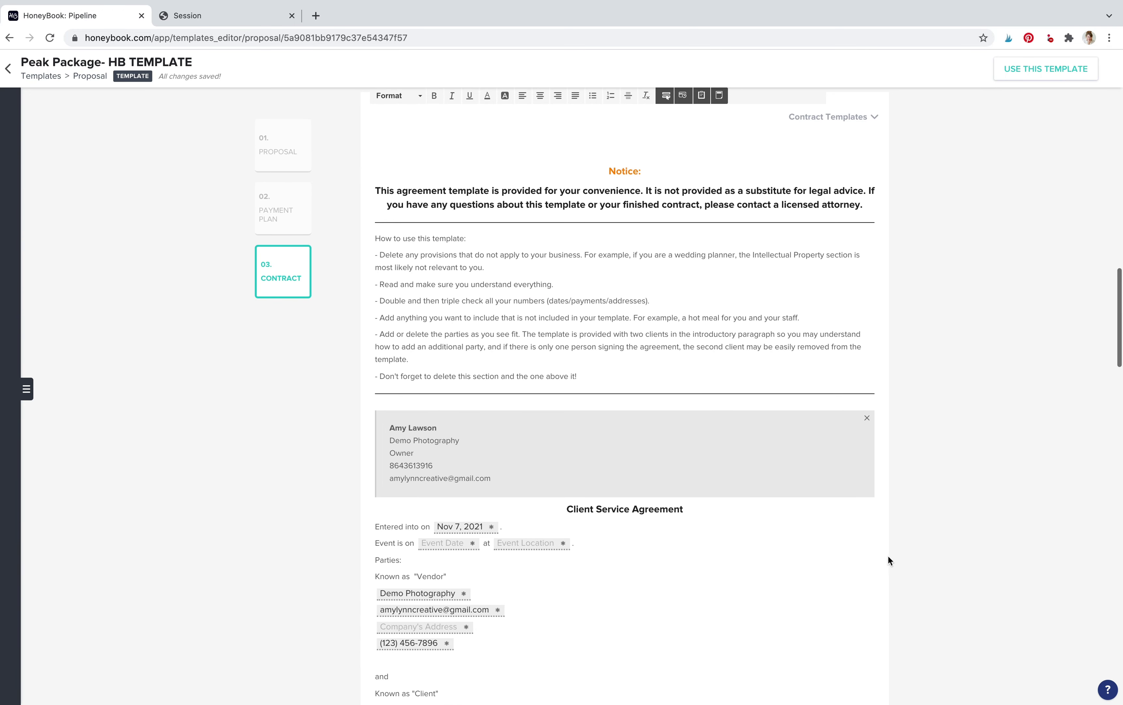
scroll(867, 332, "down", 6)
scroll(866, 332, "down", 20)
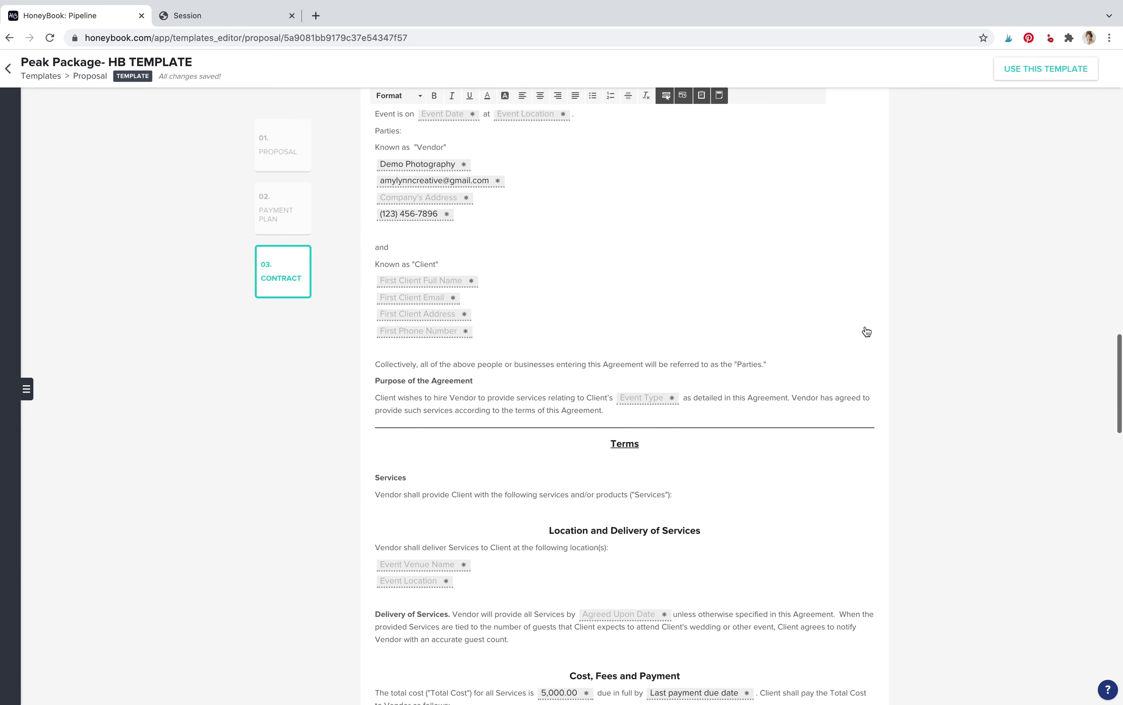
scroll(866, 330, "down", 2)
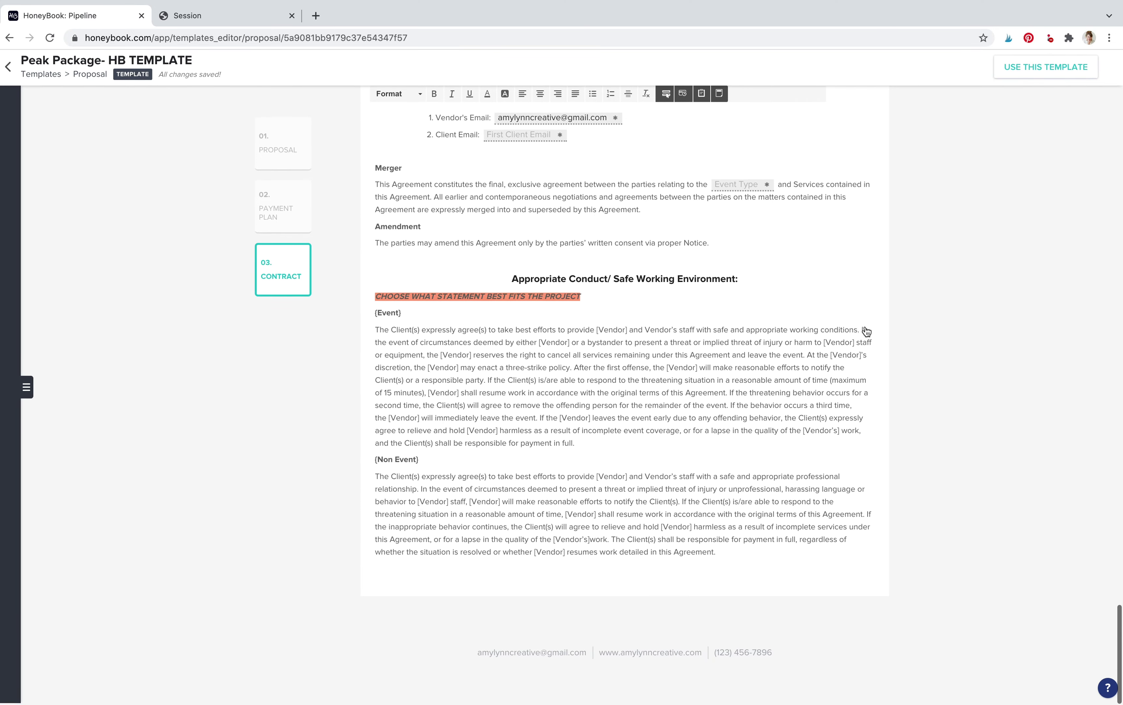
scroll(863, 427, "up", 20)
scroll(862, 426, "up", 10)
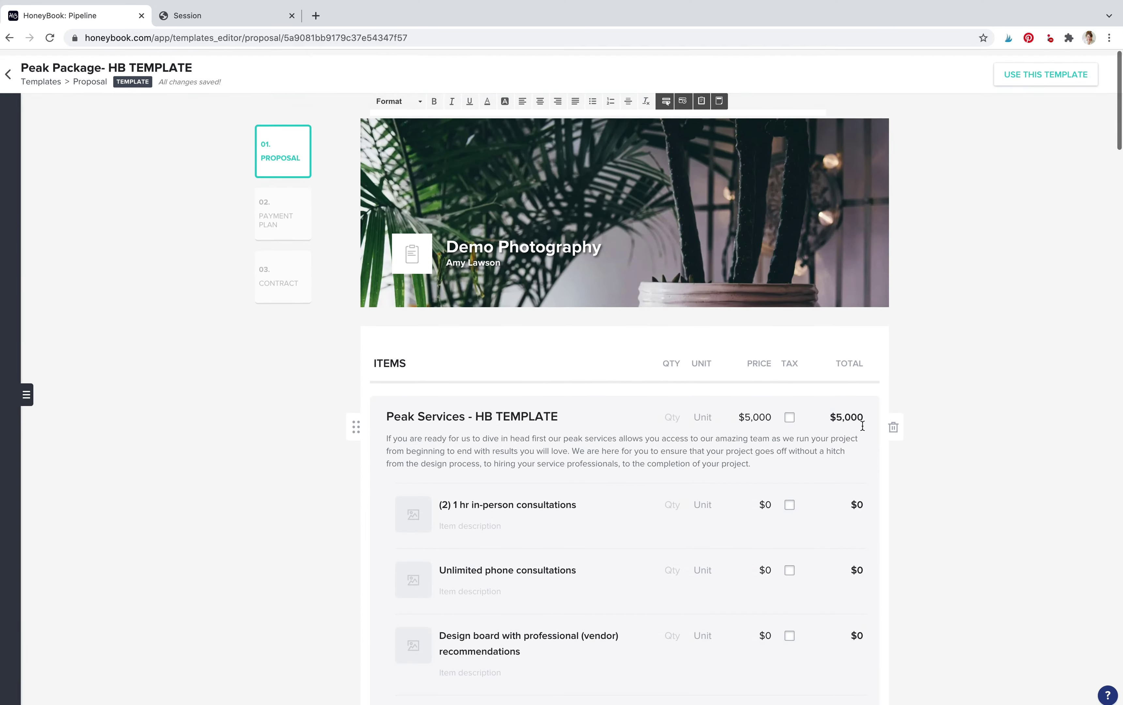
- Go back to the templates, show the brochures, and open the Pricing Guide | HB TEMPLATE brochure
left_click(8, 72)
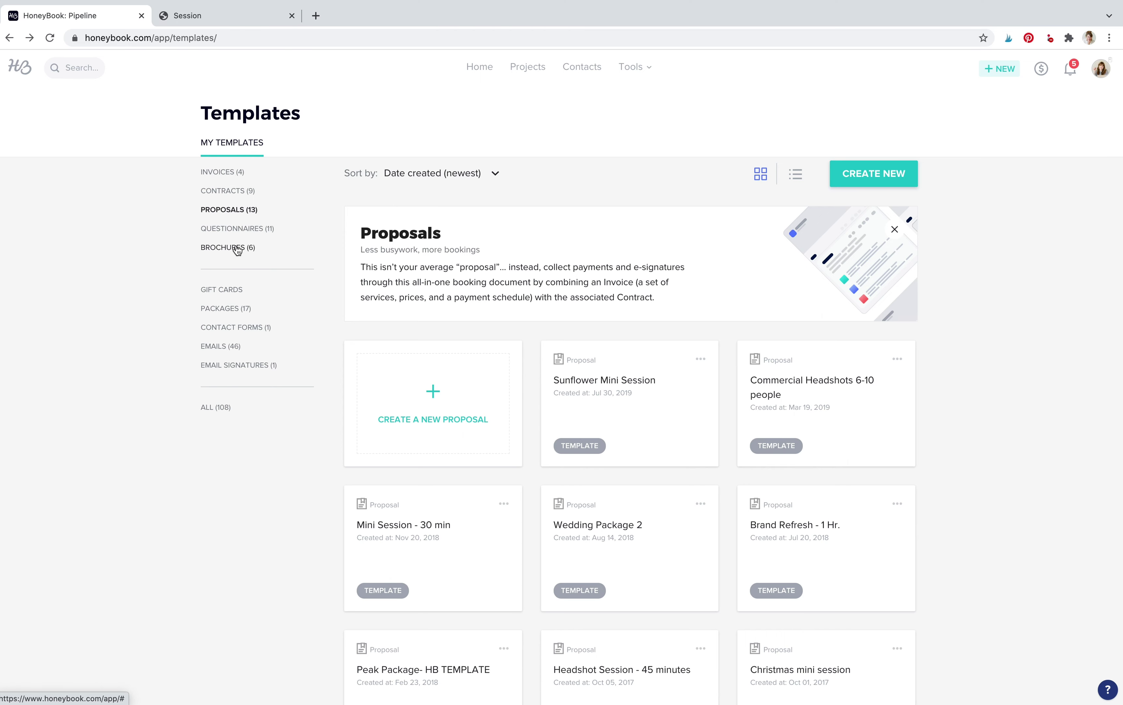
left_click(238, 249)
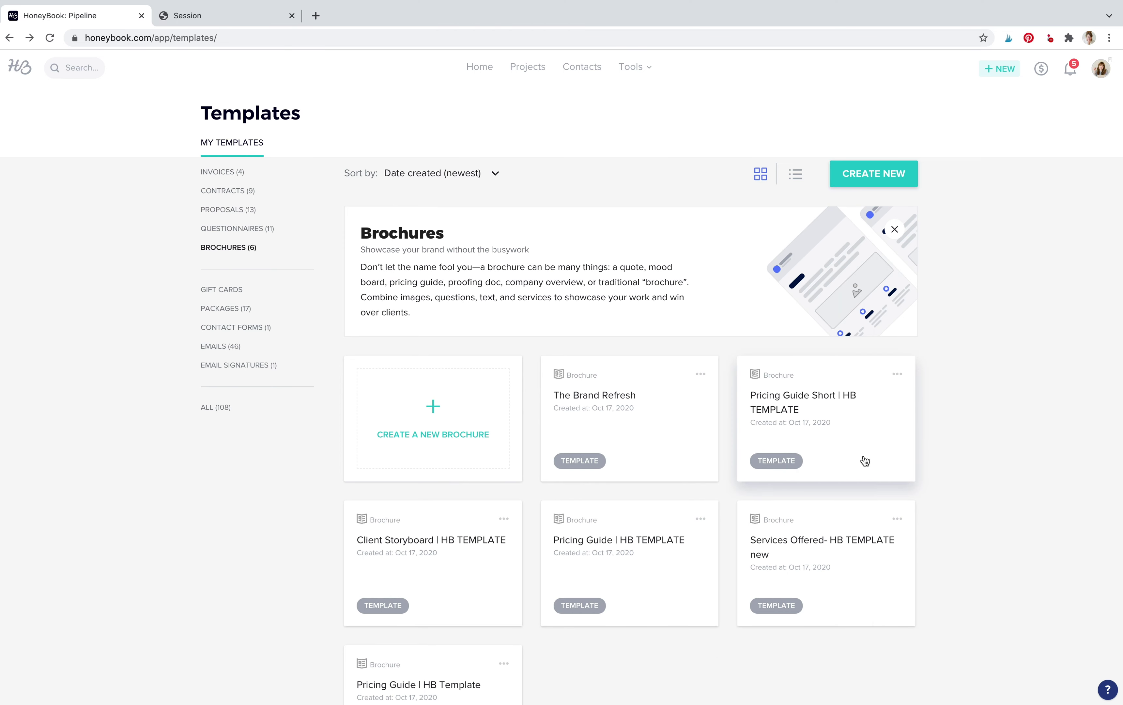
scroll(863, 461, "down", 2)
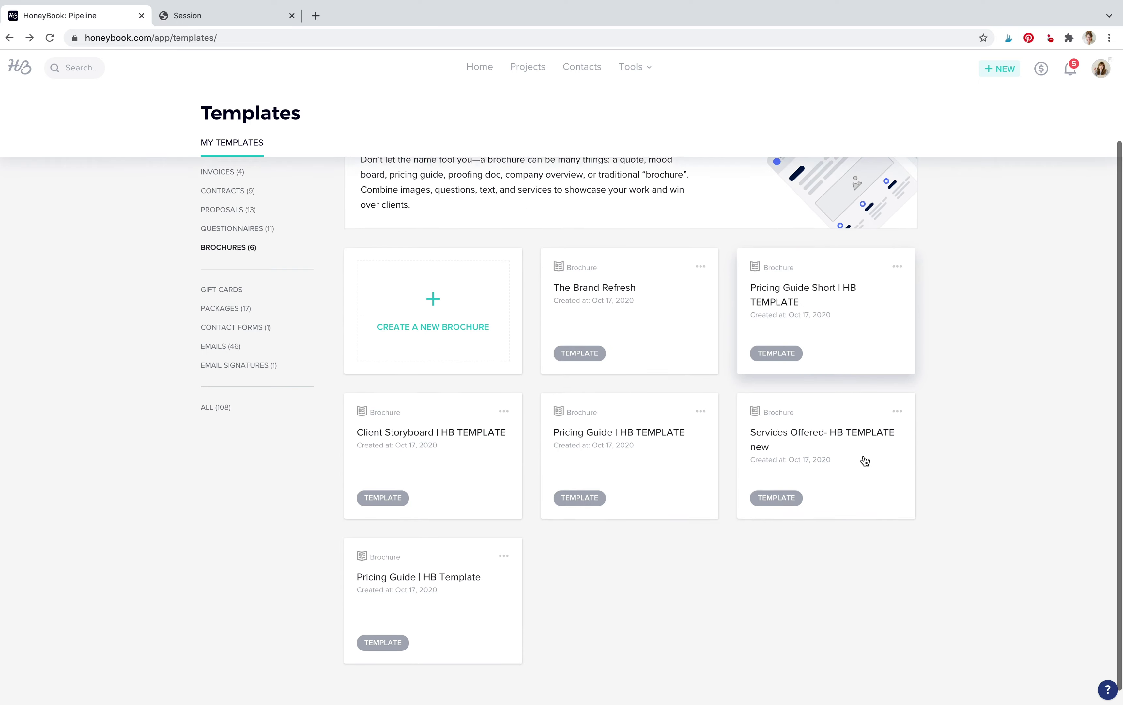
left_click(657, 444)
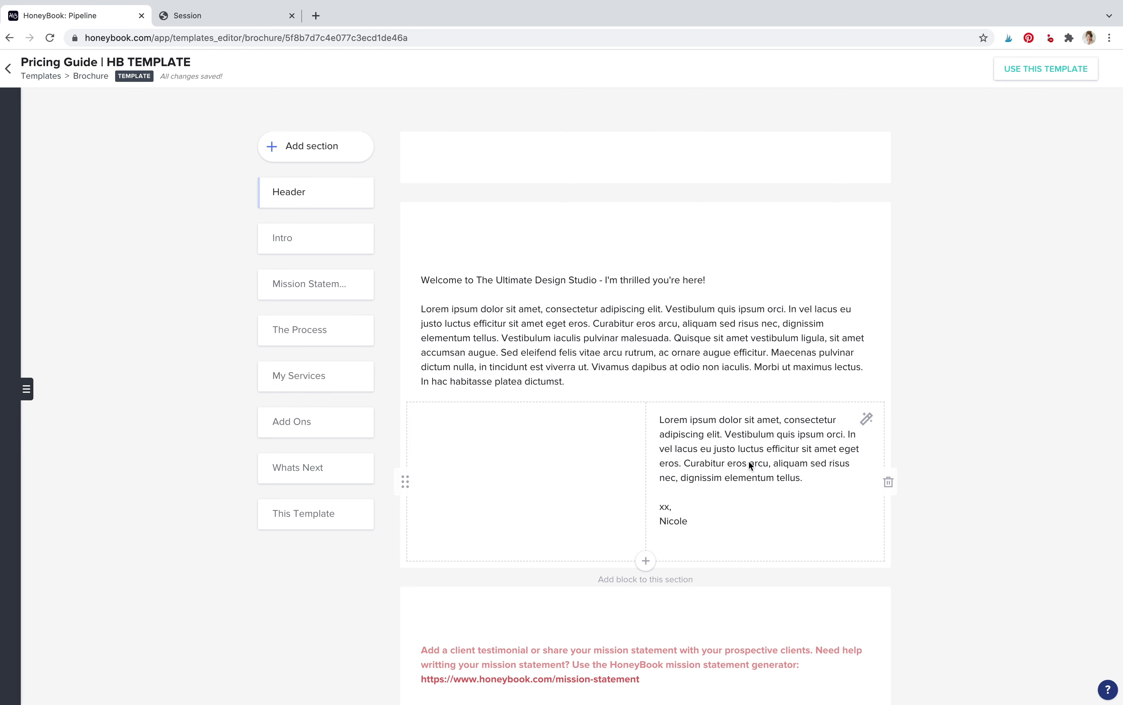
- Look over the brochure's header section, view the editing options for its cover image, and close them without changes
scroll(911, 440, "down", 3)
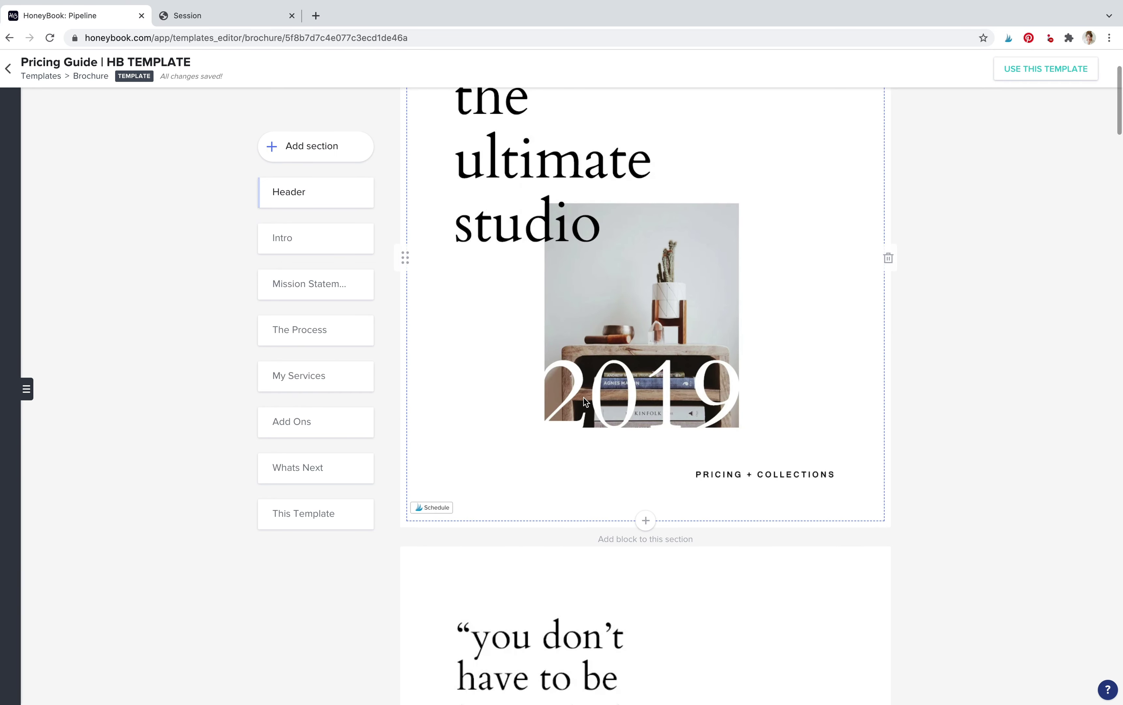
scroll(624, 380, "up", 3)
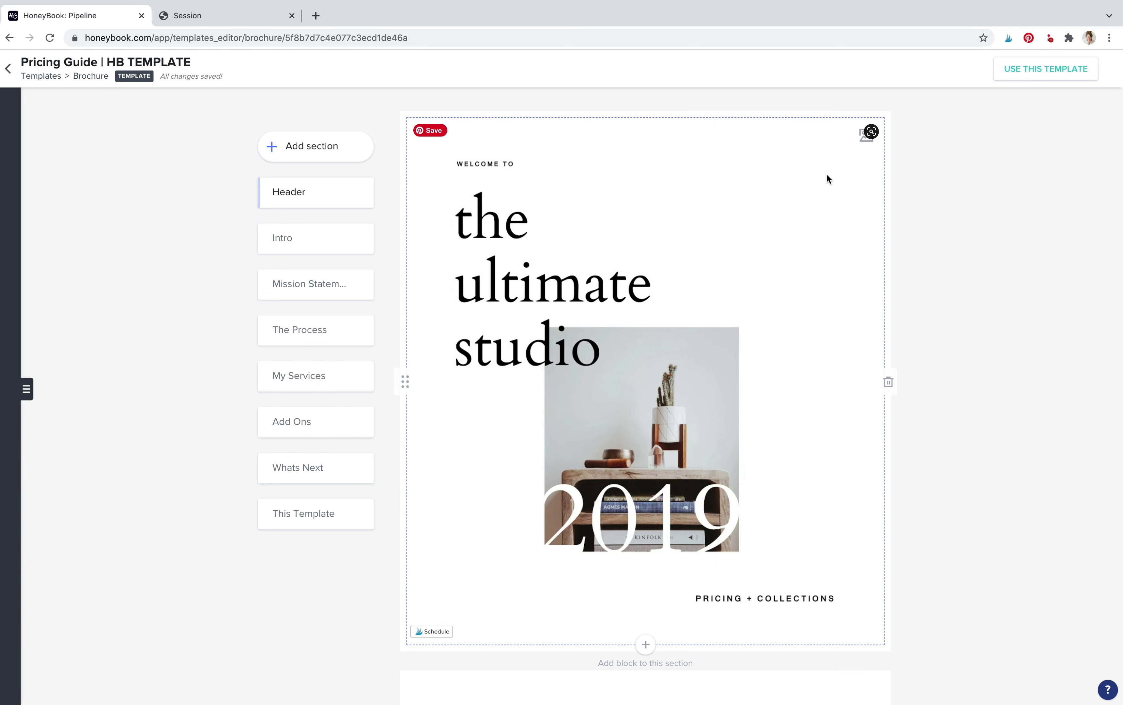
left_click(865, 138)
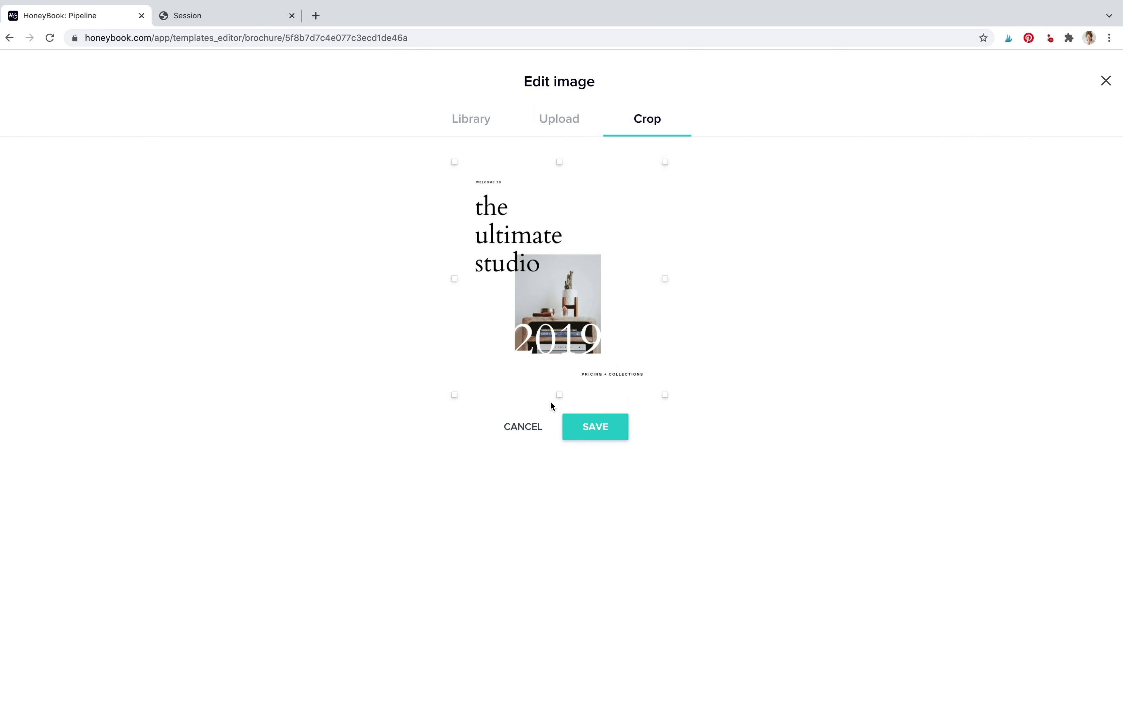
left_click(1105, 82)
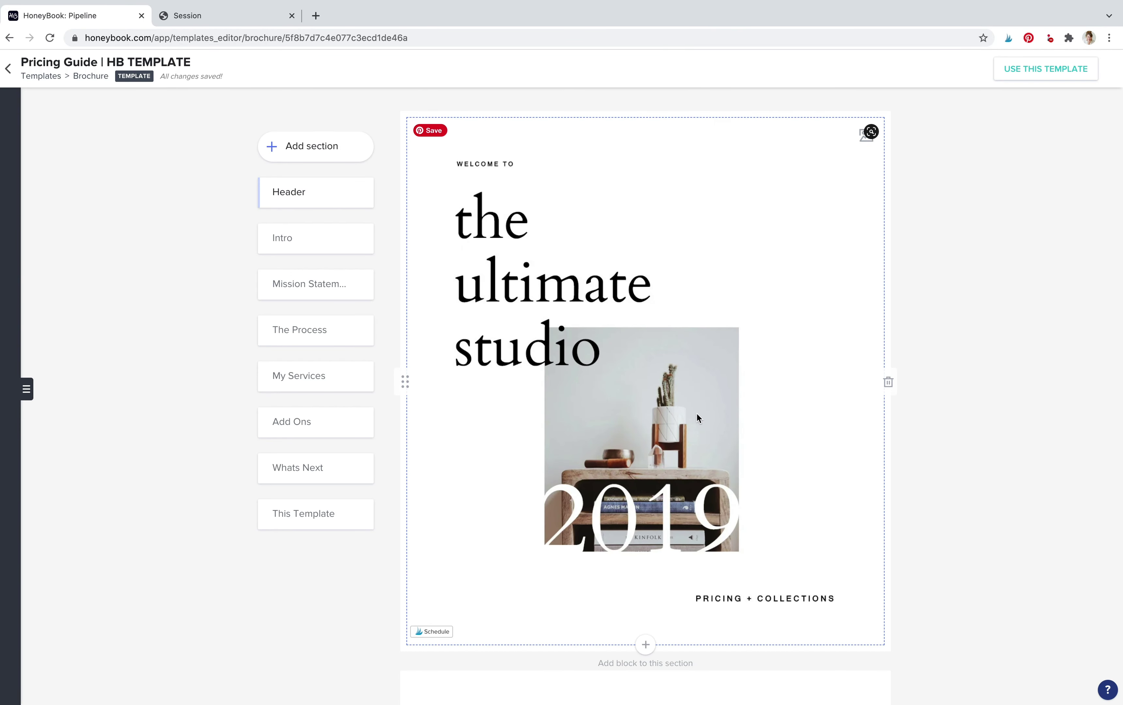
- Read through the pricing guide brochure from the Intro section through the mission statement and The Process to My Services
scroll(696, 413, "down", 13)
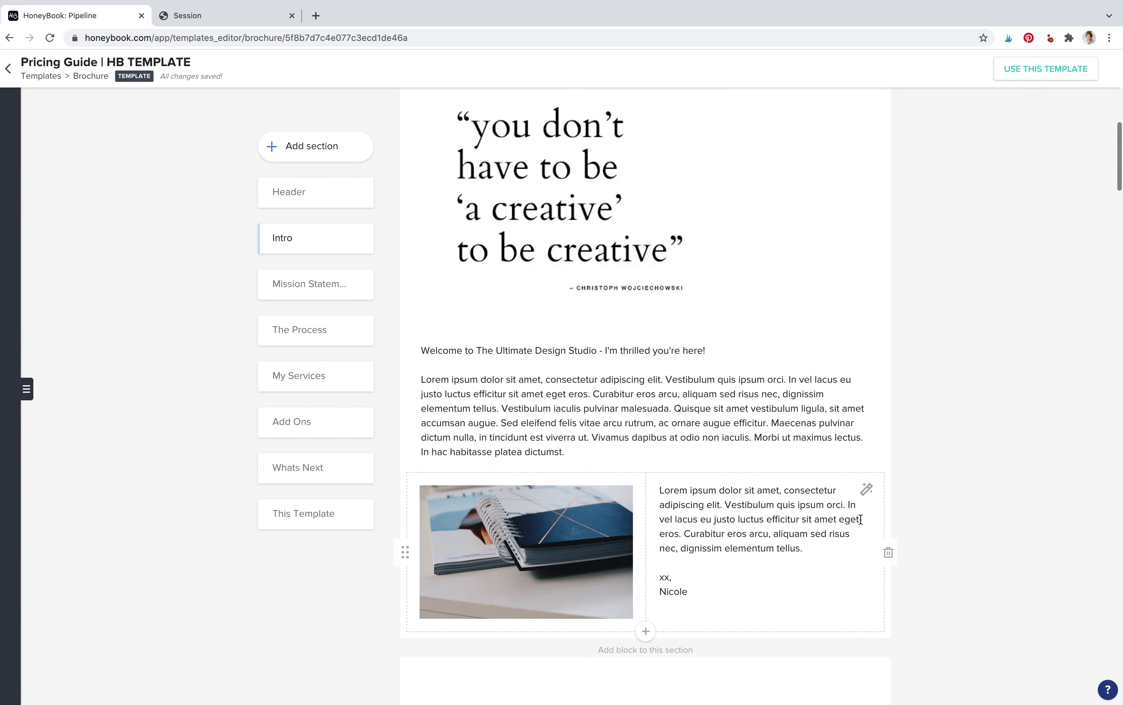
scroll(895, 532, "down", 3)
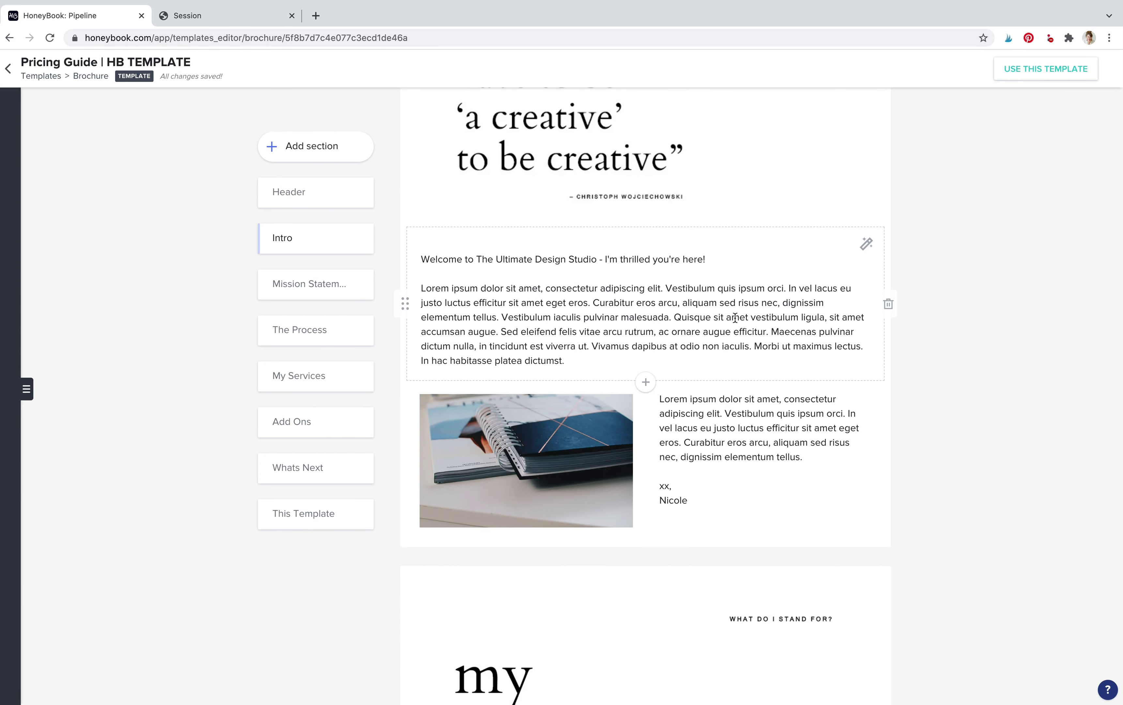
scroll(780, 380, "up", 5)
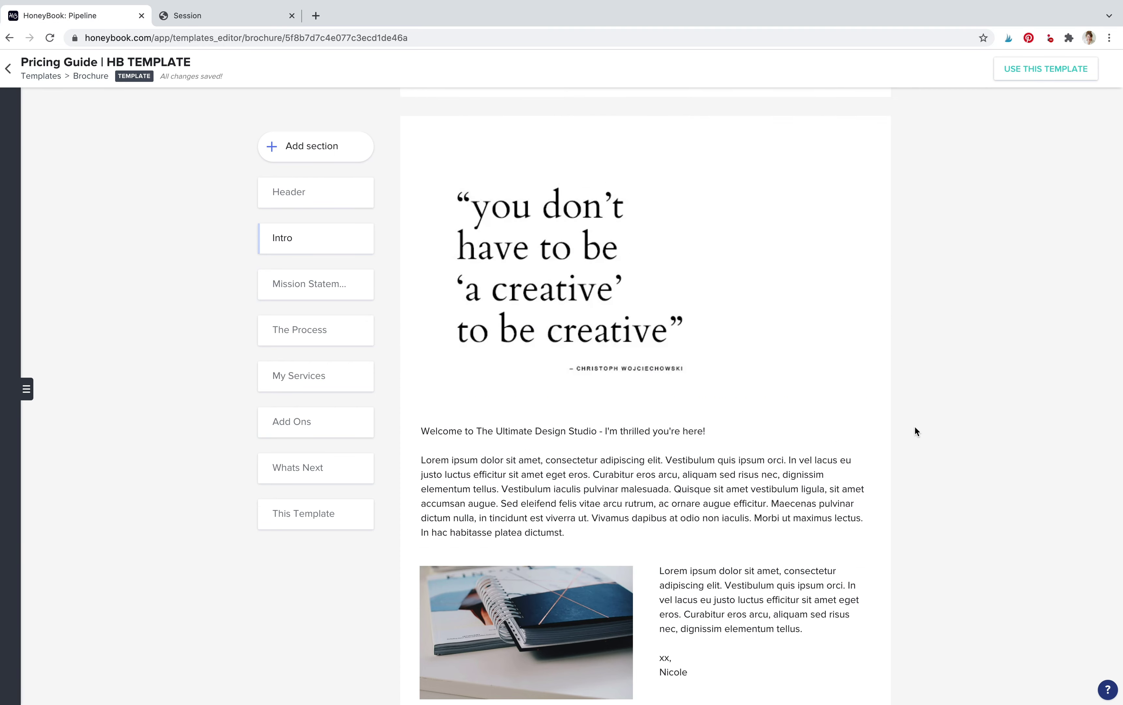
scroll(915, 431, "down", 13)
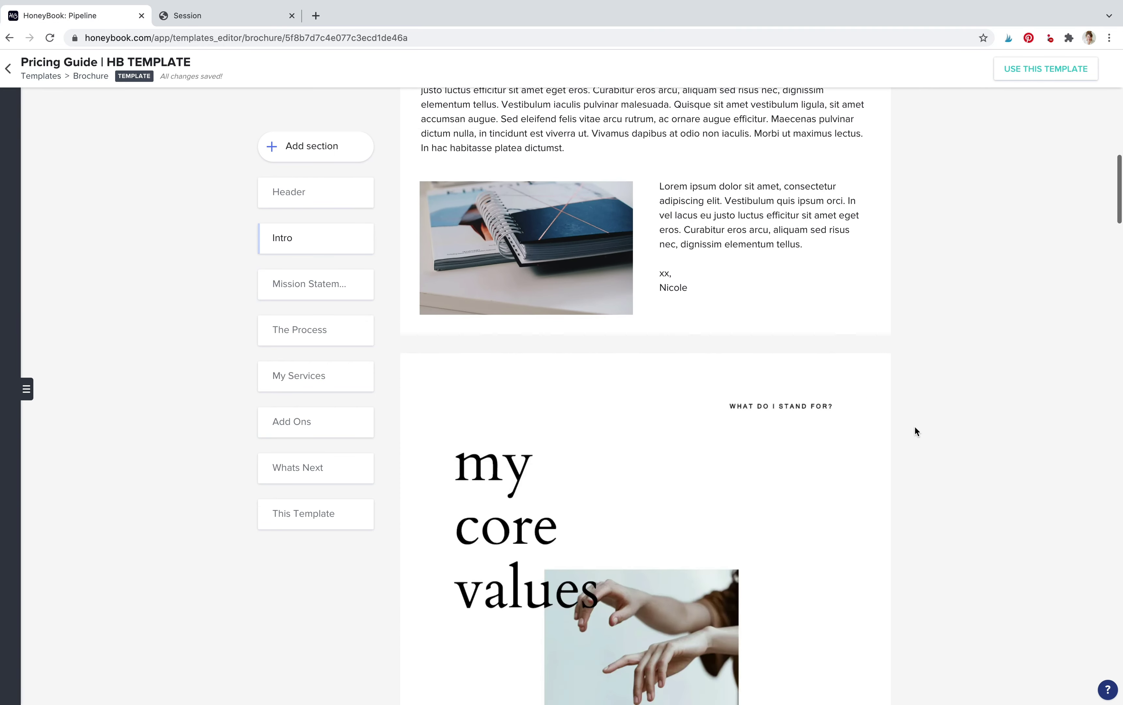
scroll(915, 431, "down", 5)
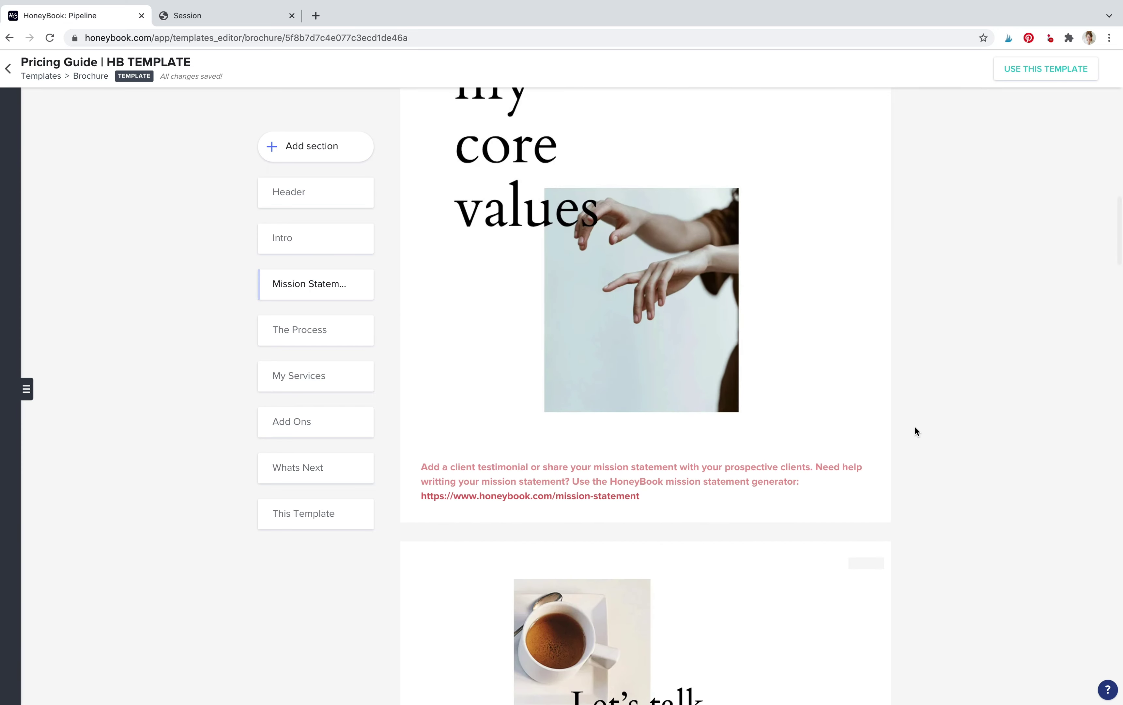
scroll(915, 431, "down", 12)
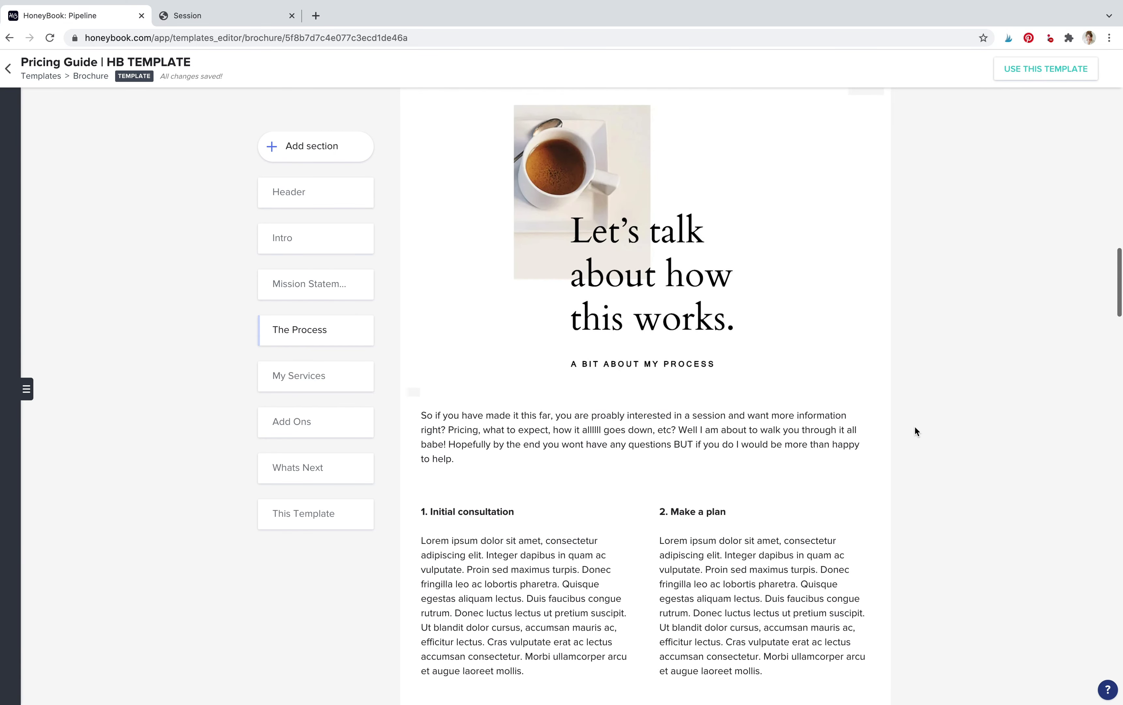
scroll(915, 427, "down", 4)
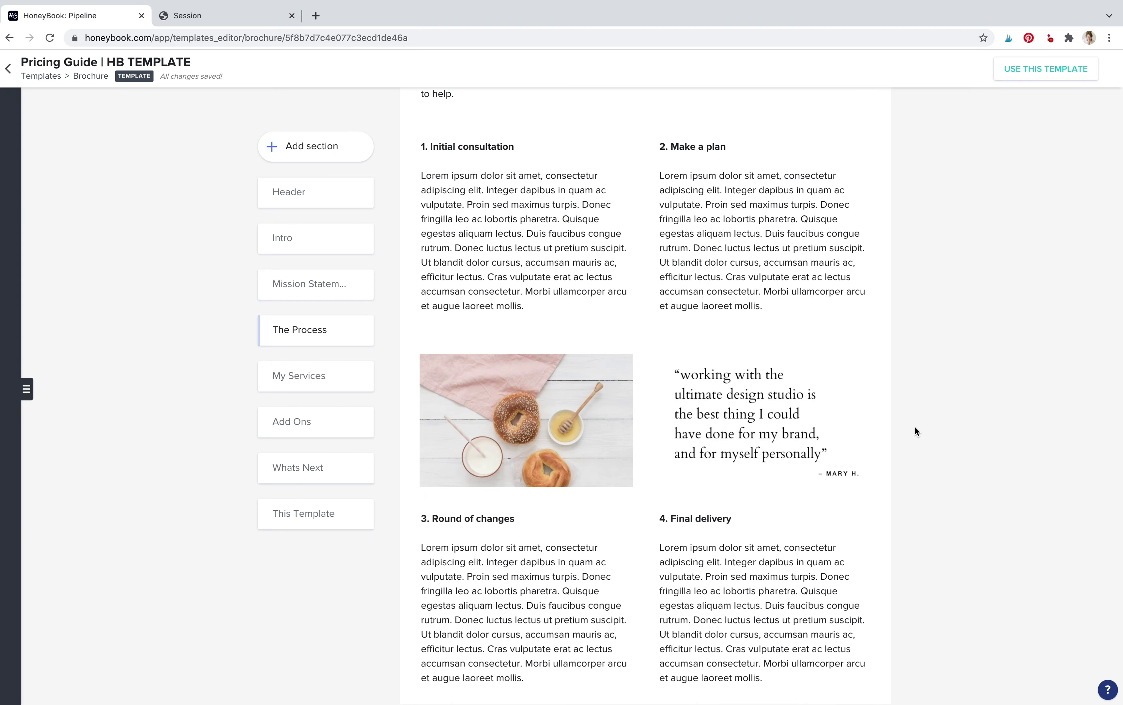
scroll(915, 427, "down", 2)
scroll(914, 425, "down", 1)
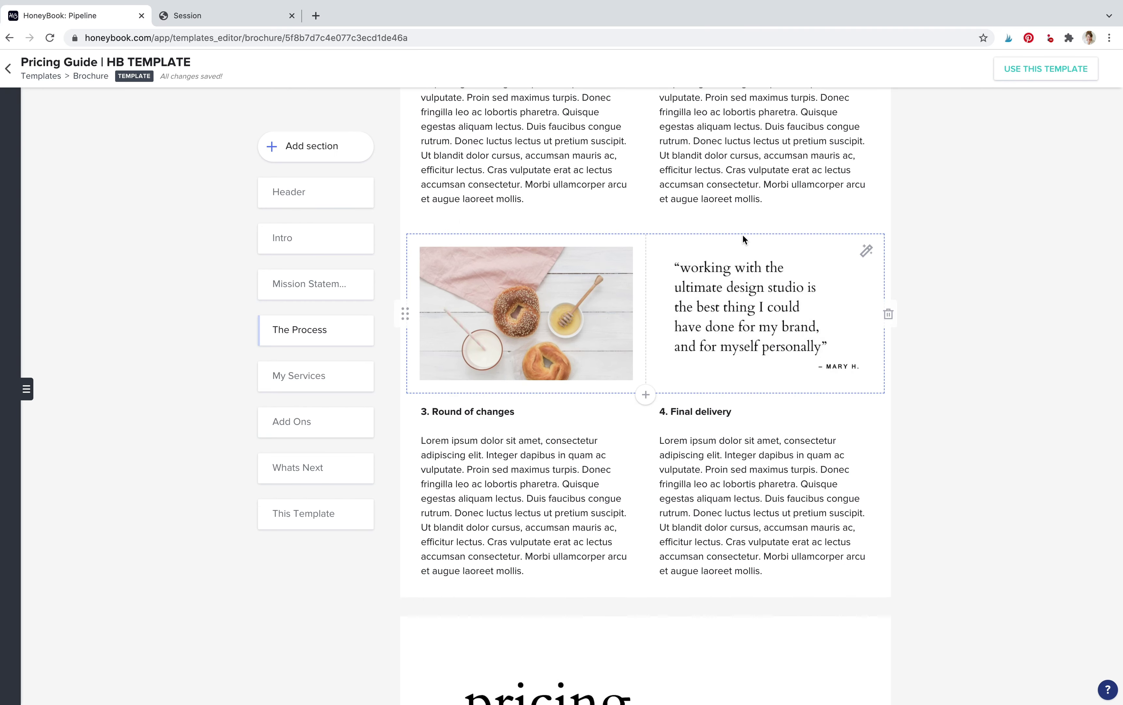
scroll(888, 491, "down", 5)
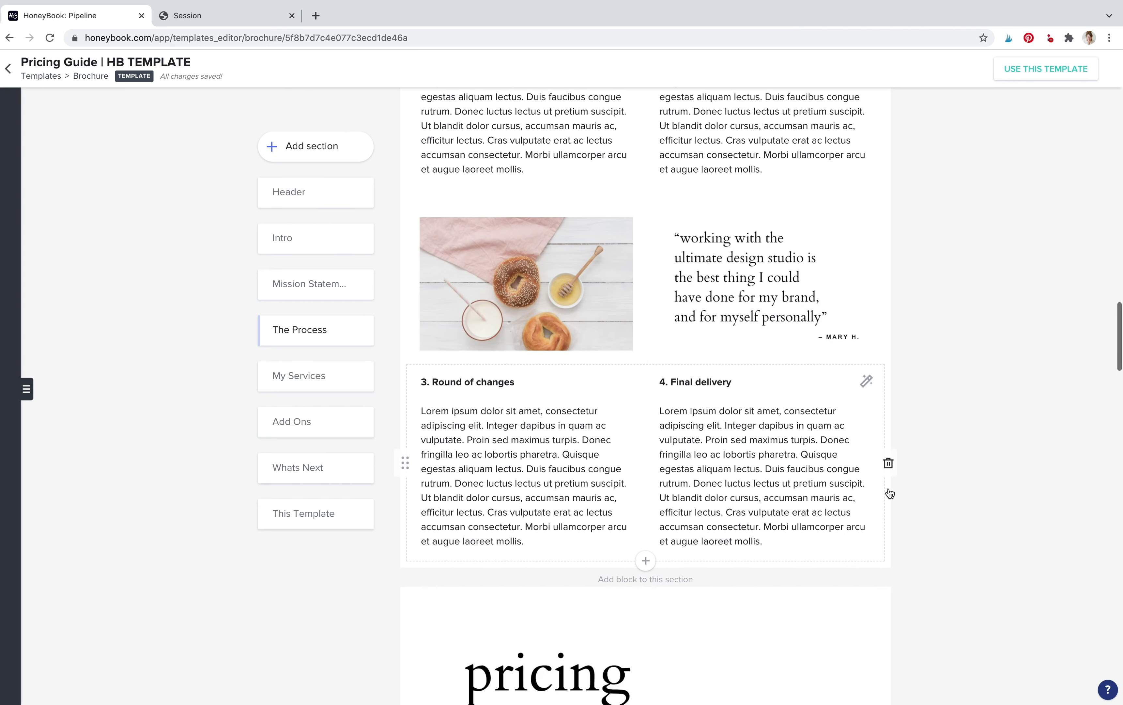
scroll(888, 487, "down", 10)
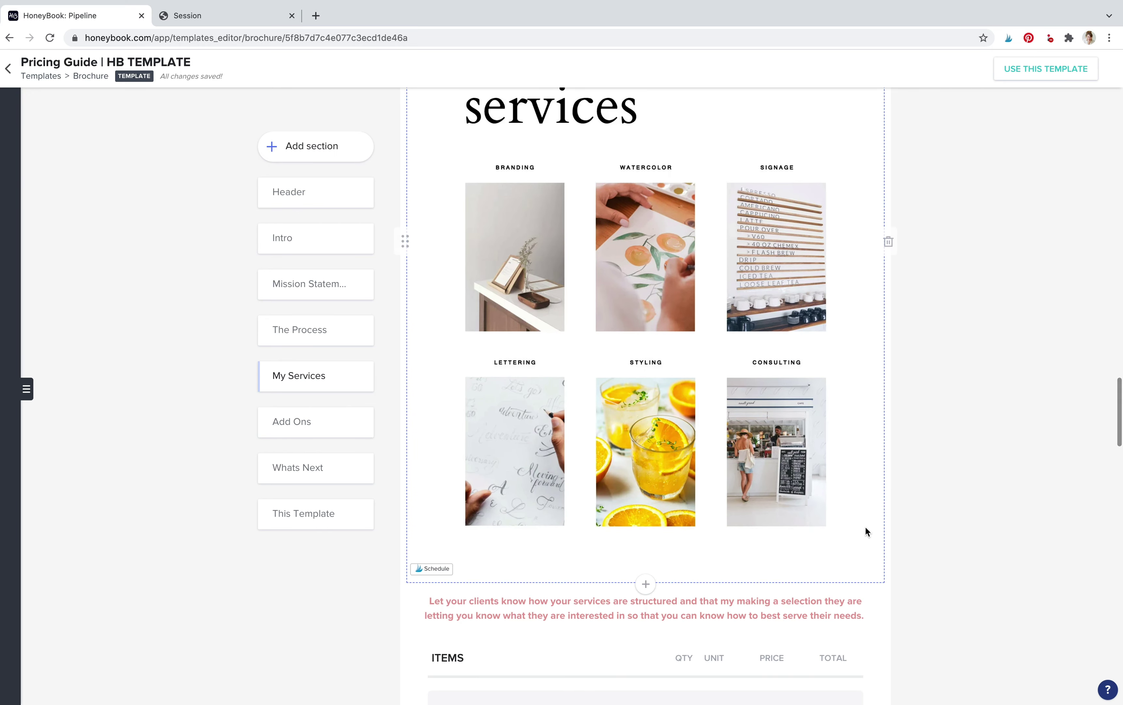
- Read the rest of the brochure, from the wedding packages through Add Ons and Whats Next to This Template, and return to the templates
scroll(865, 524, "down", 4)
scroll(862, 532, "down", 7)
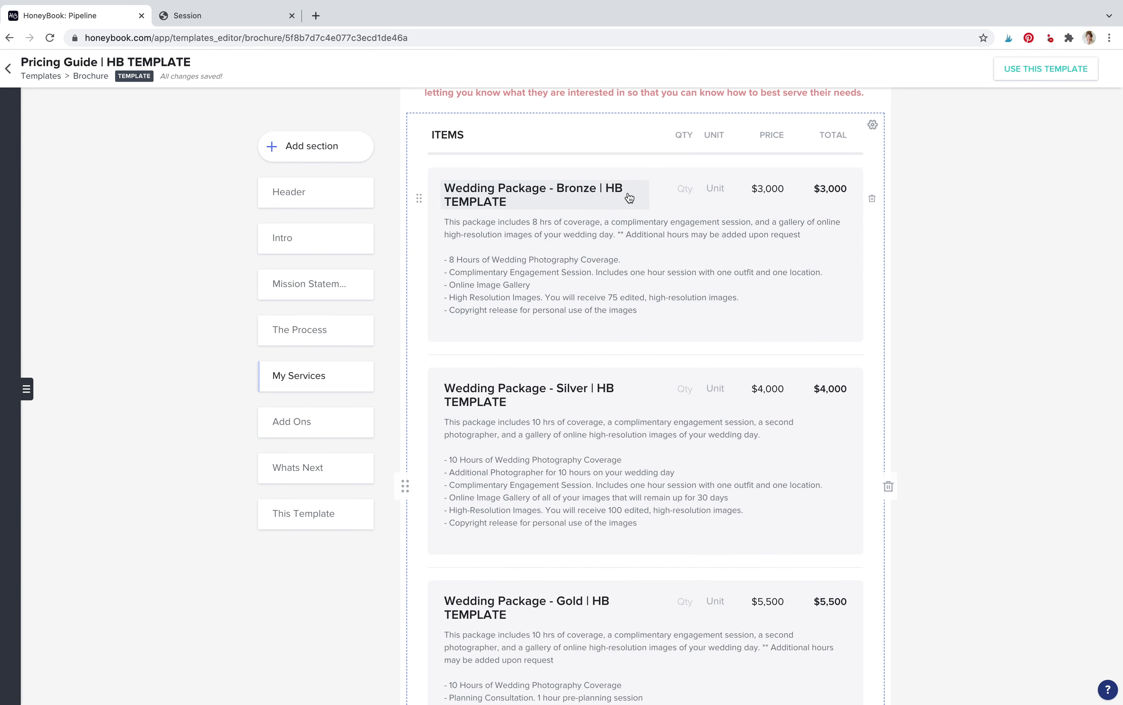
scroll(656, 302, "down", 8)
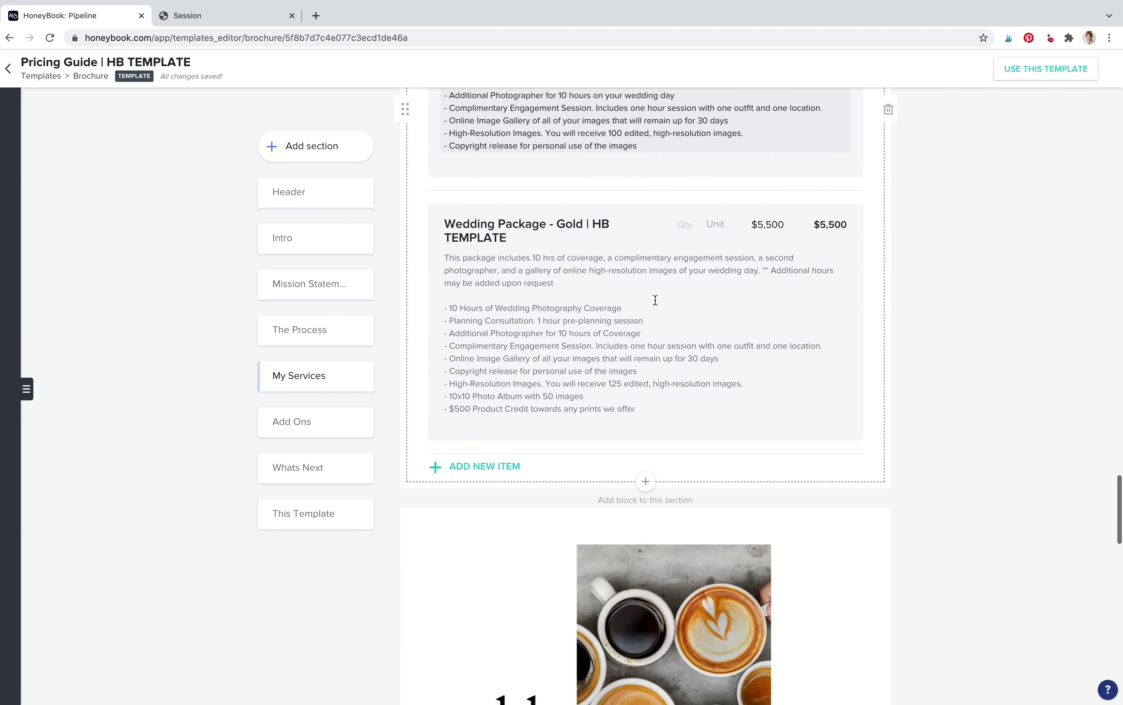
scroll(655, 300, "down", 9)
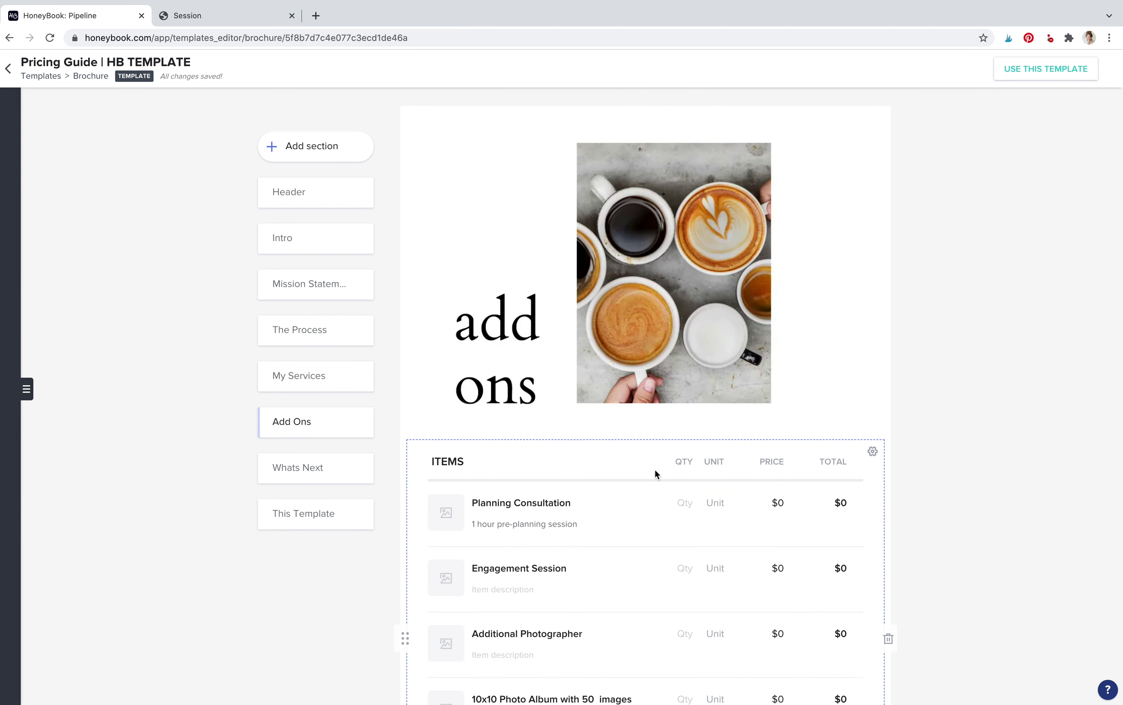
scroll(655, 471, "down", 10)
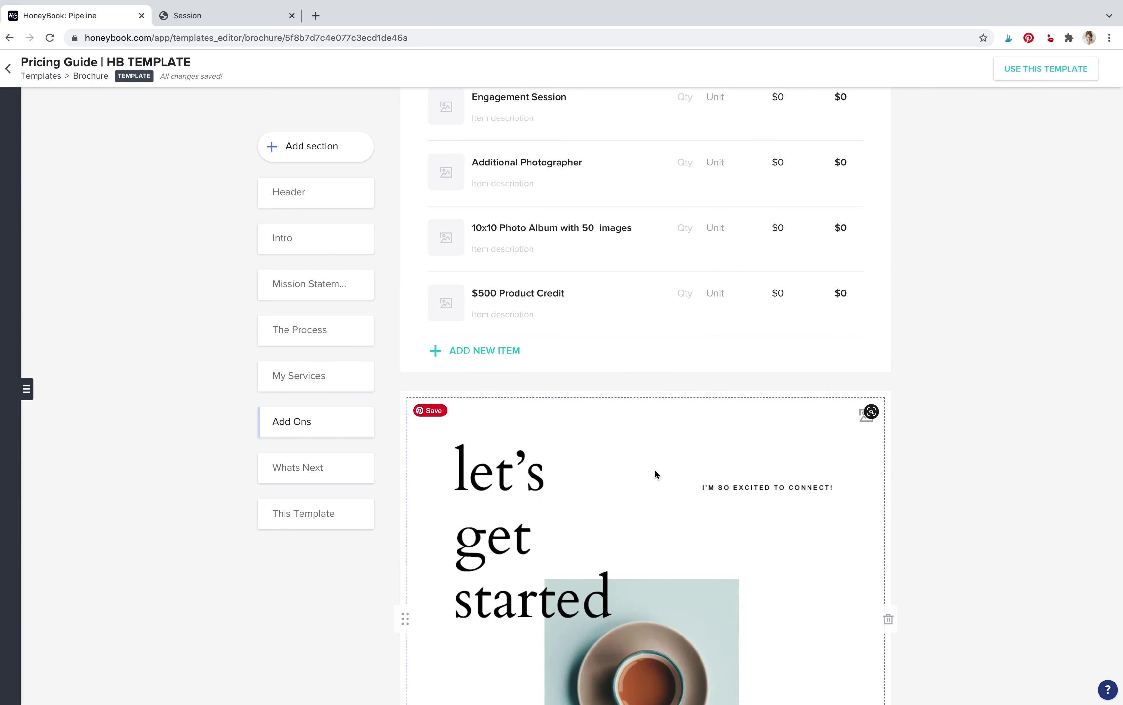
scroll(655, 470, "down", 13)
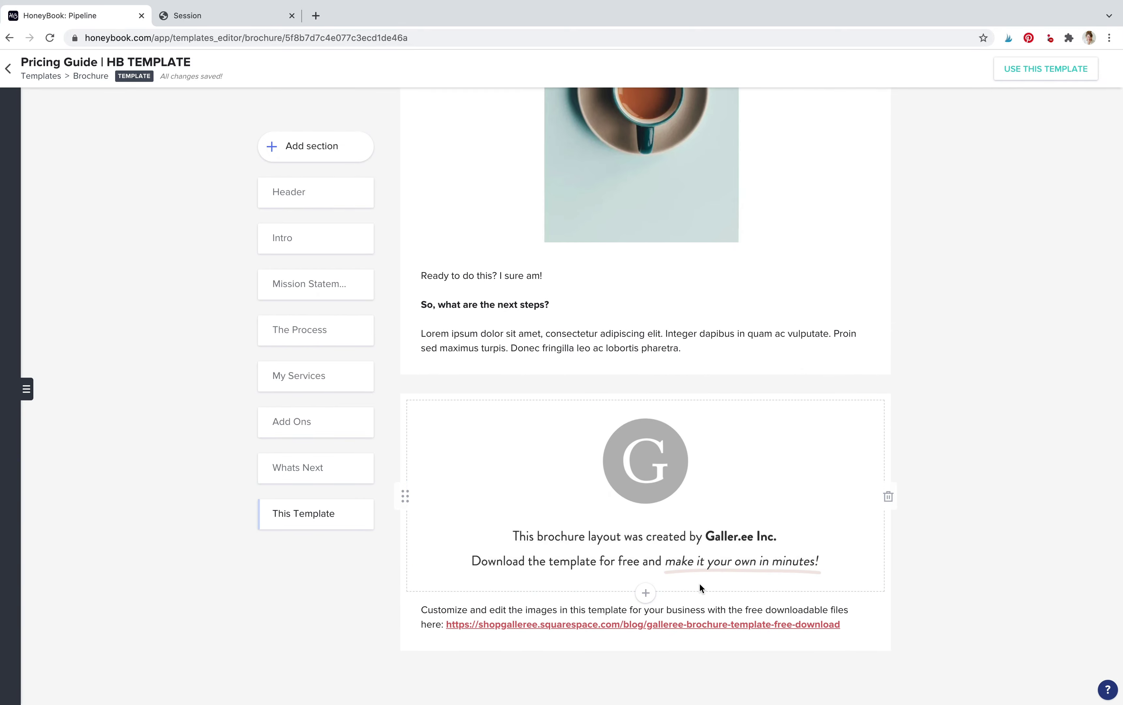
scroll(699, 582, "up", 20)
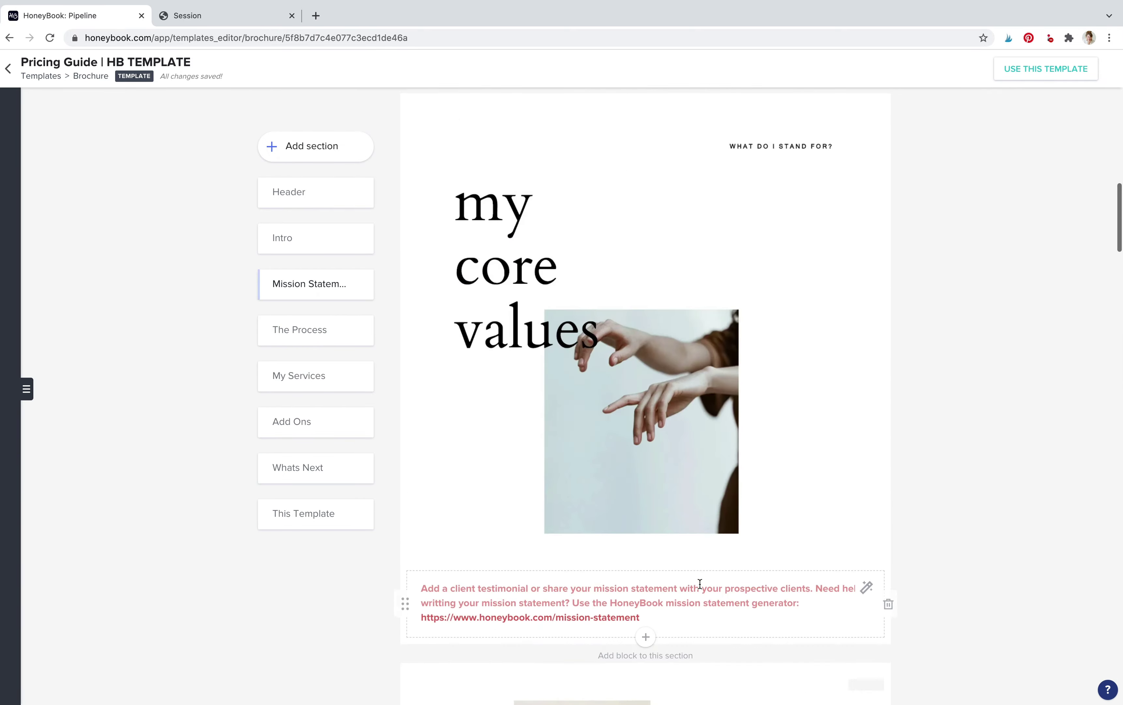
left_click(7, 68)
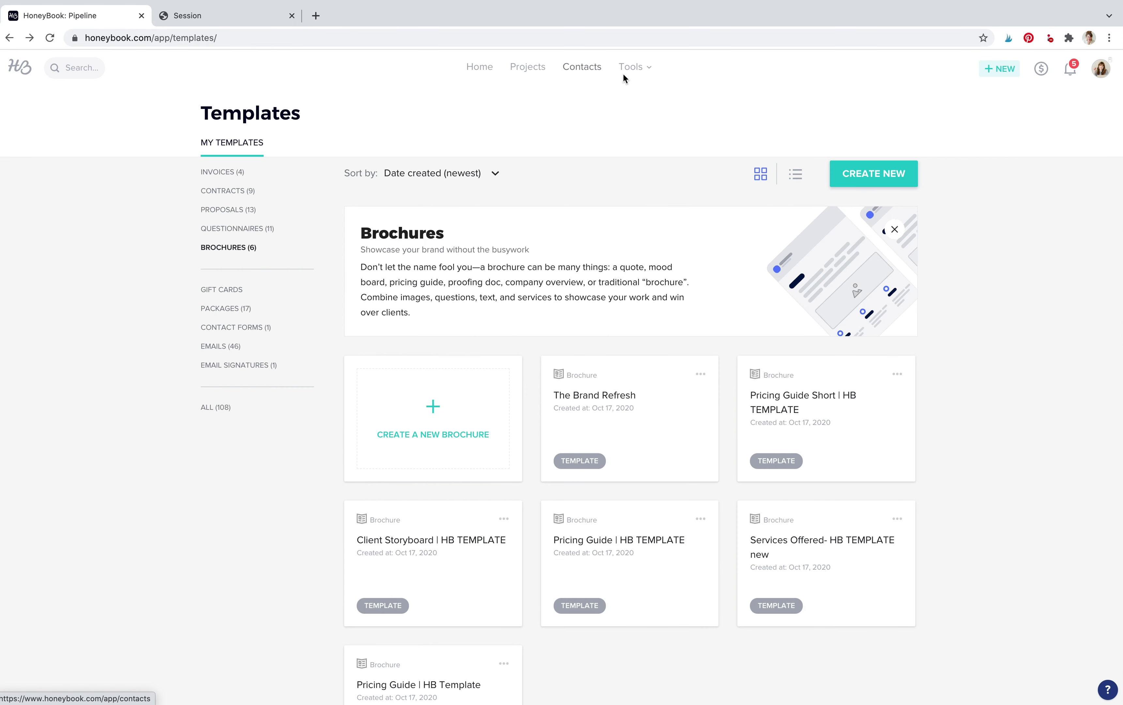
- Open the Sample Inquiry Workflow Template automation, review its sequence from start to the final task, and return to the automations list
mouse_move(645, 80)
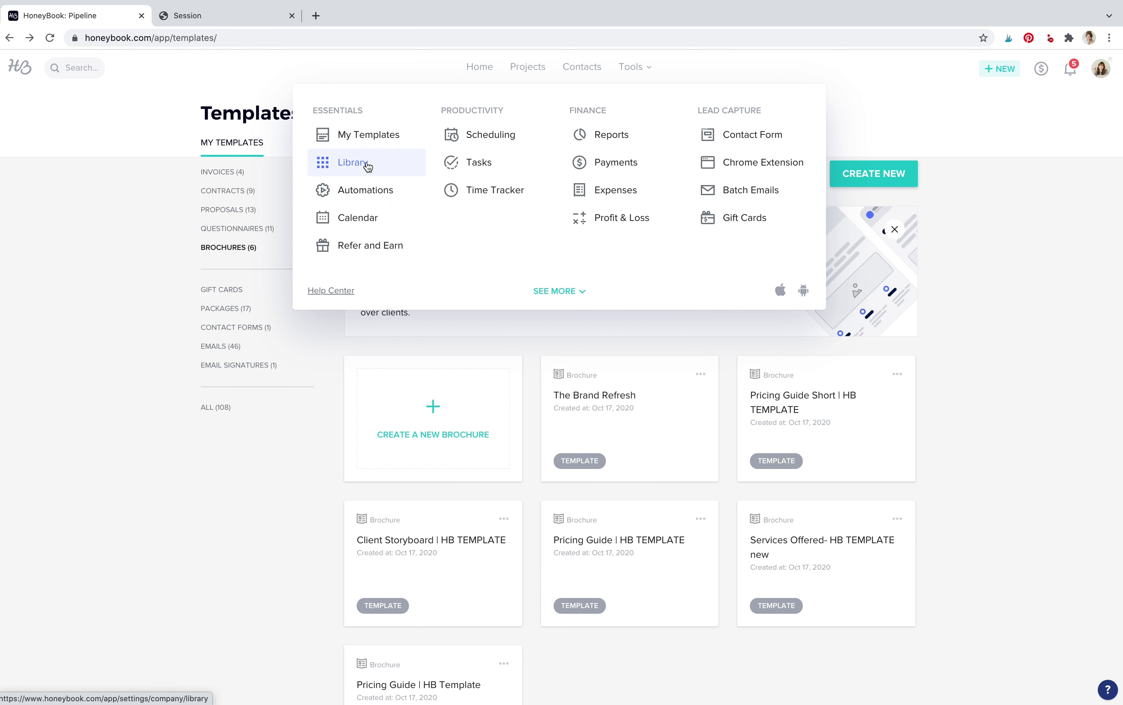
left_click(377, 188)
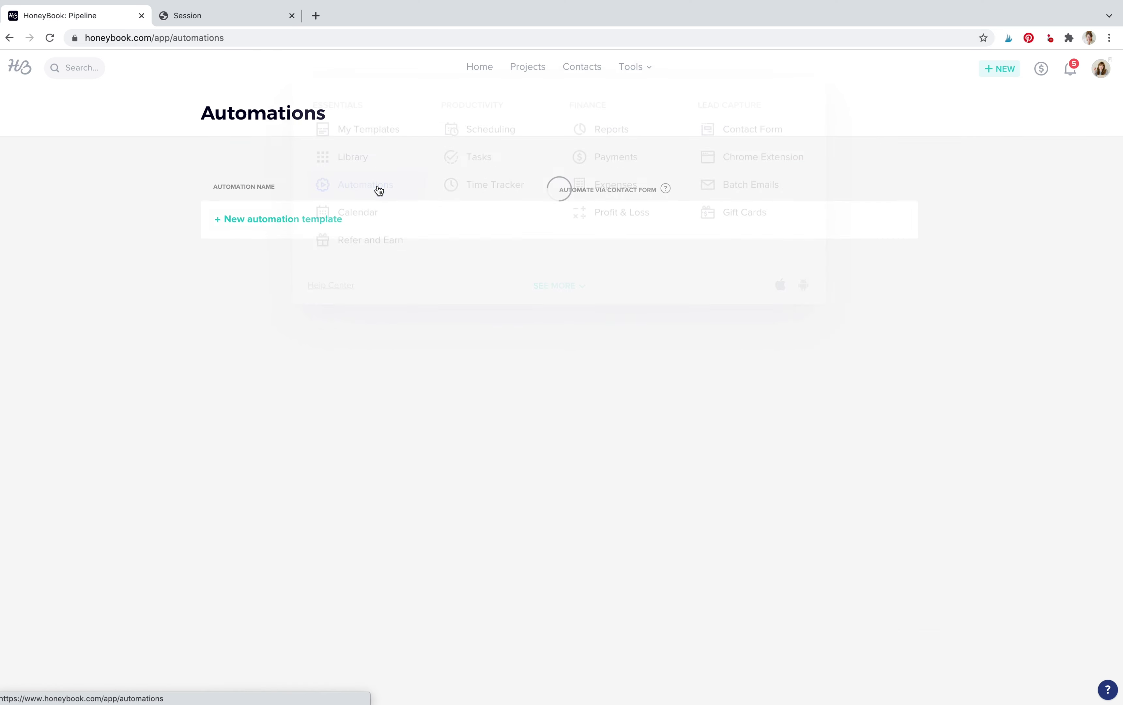
left_click(334, 251)
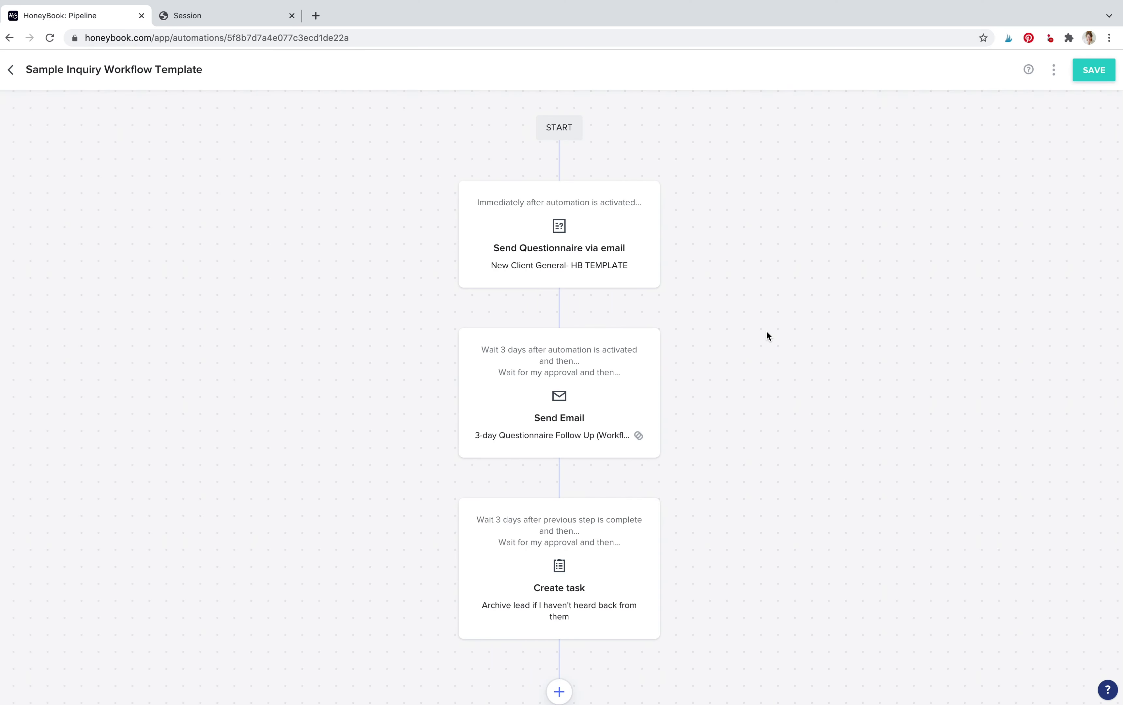
scroll(766, 330, "down", 2)
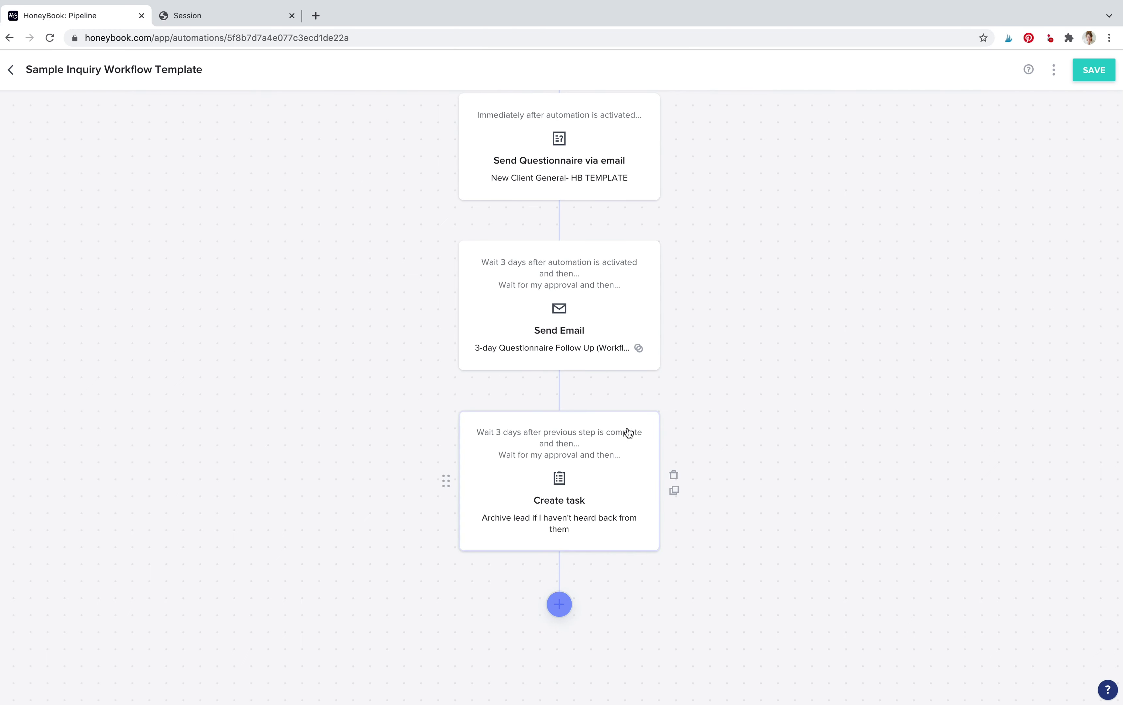
scroll(651, 375, "up", 2)
mouse_move(652, 375)
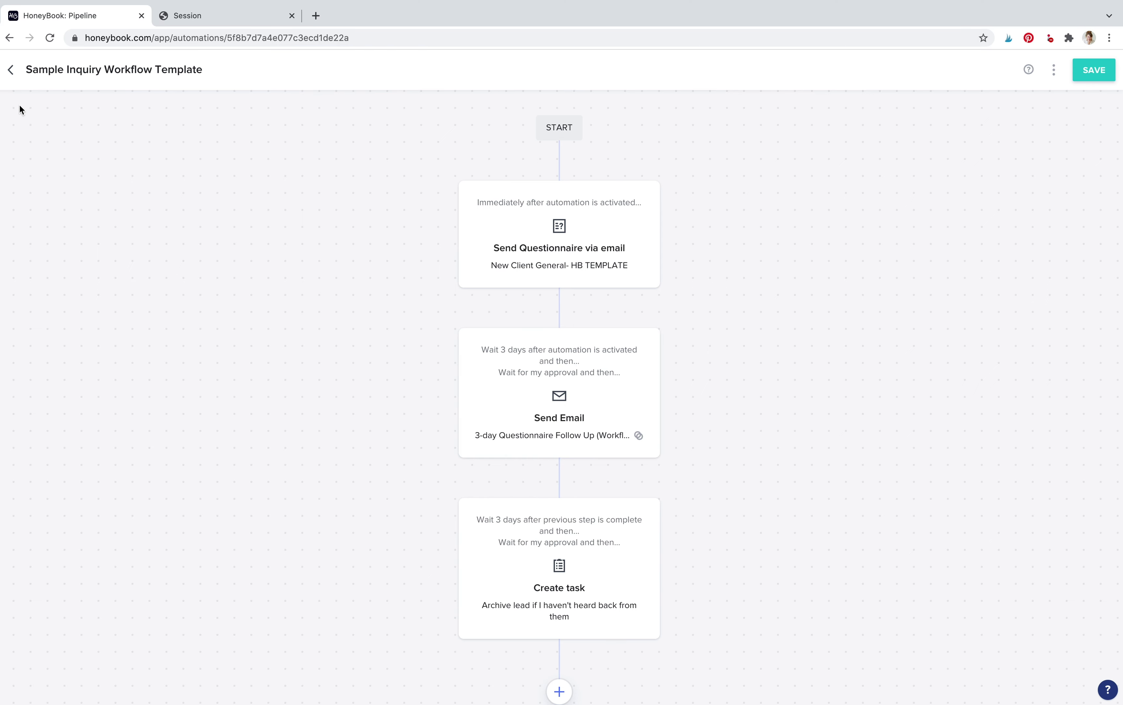
left_click(10, 69)
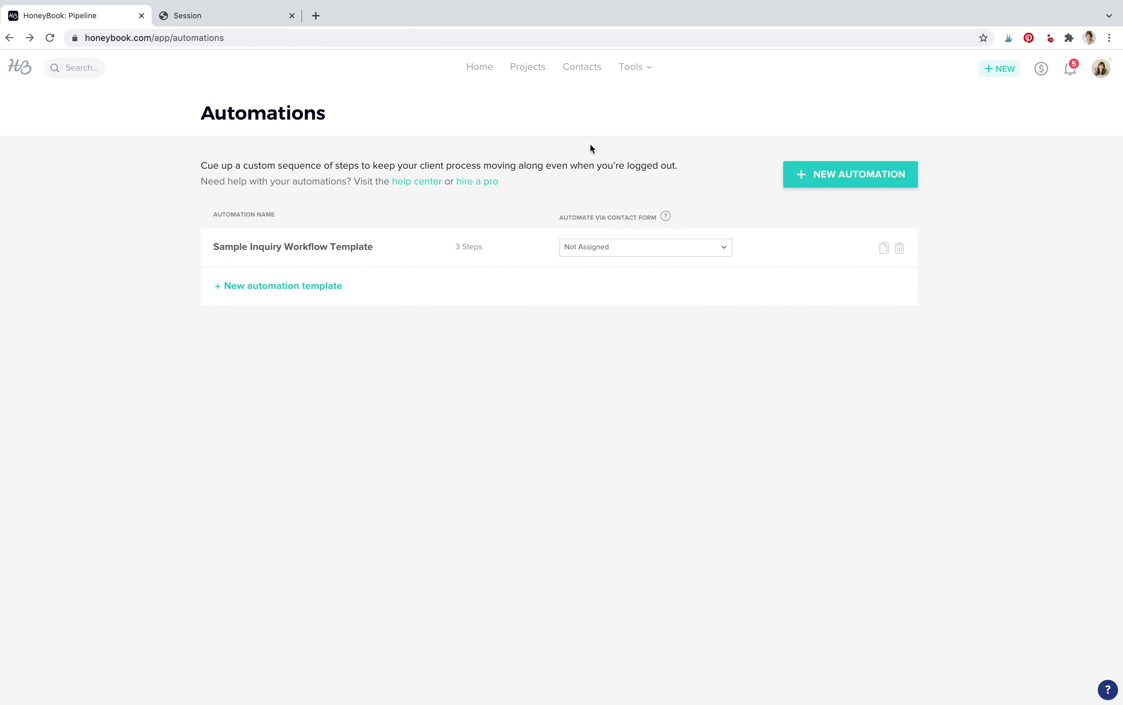
- Open the Scheduling tool to view the session types and the availability overview
left_click(643, 69)
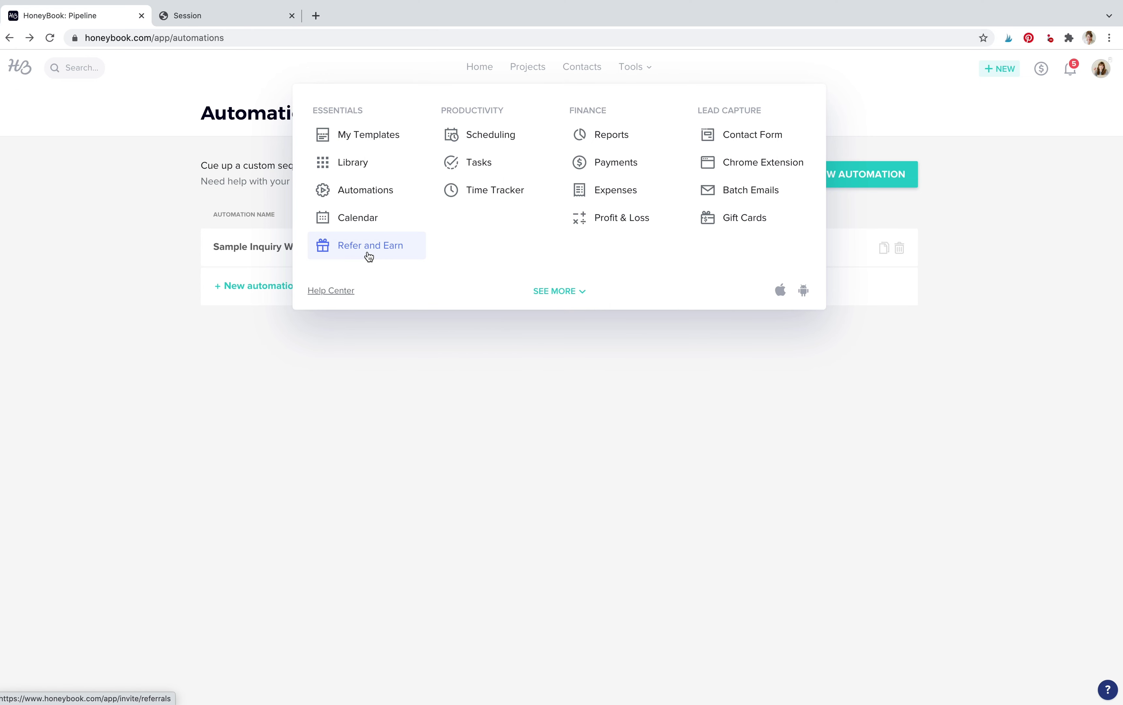
left_click(503, 134)
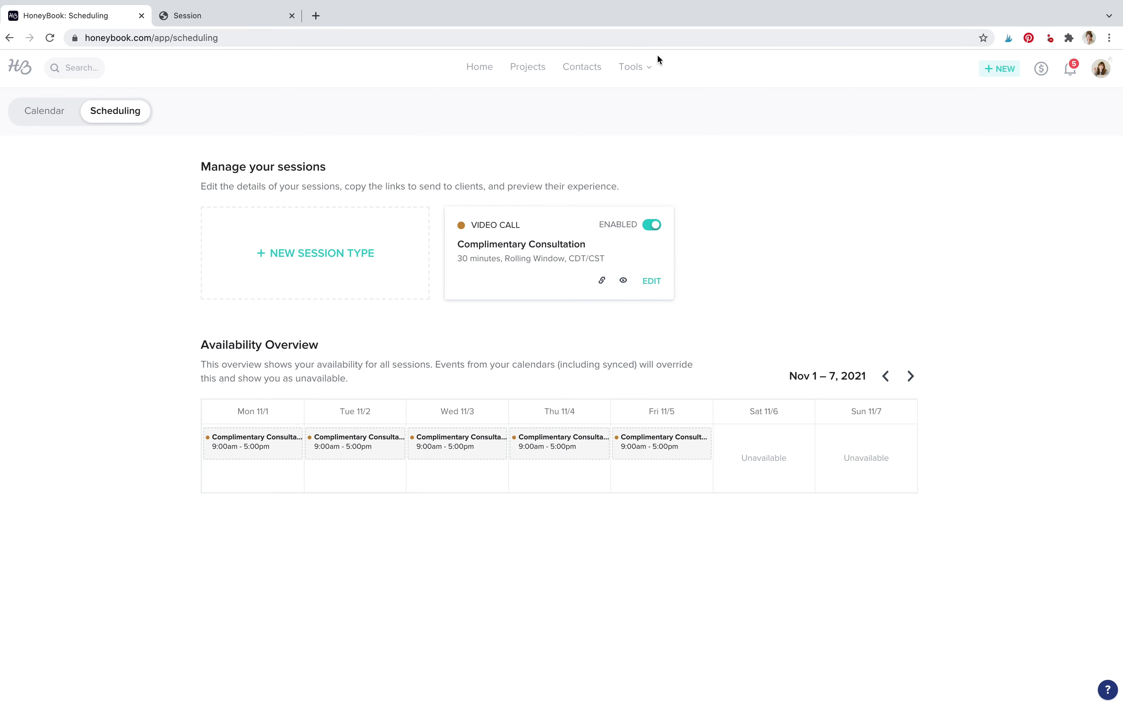
- Open the default contact form template, look over its fields including the project date, and leave it without changes
mouse_move(640, 65)
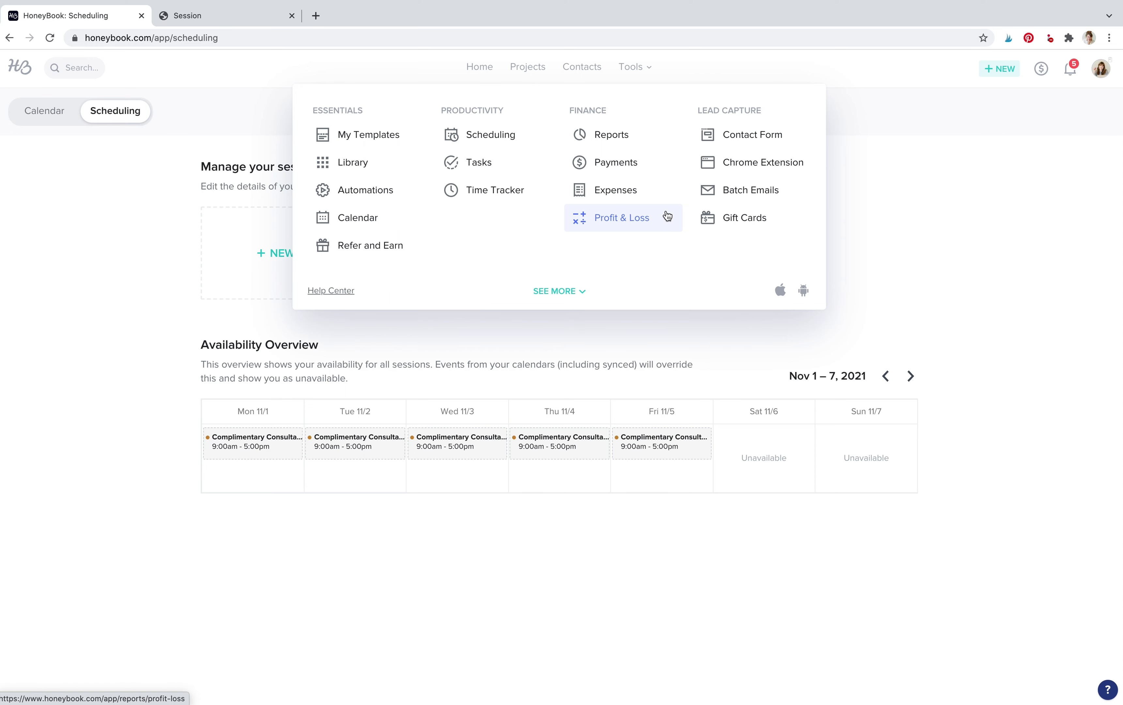
left_click(787, 130)
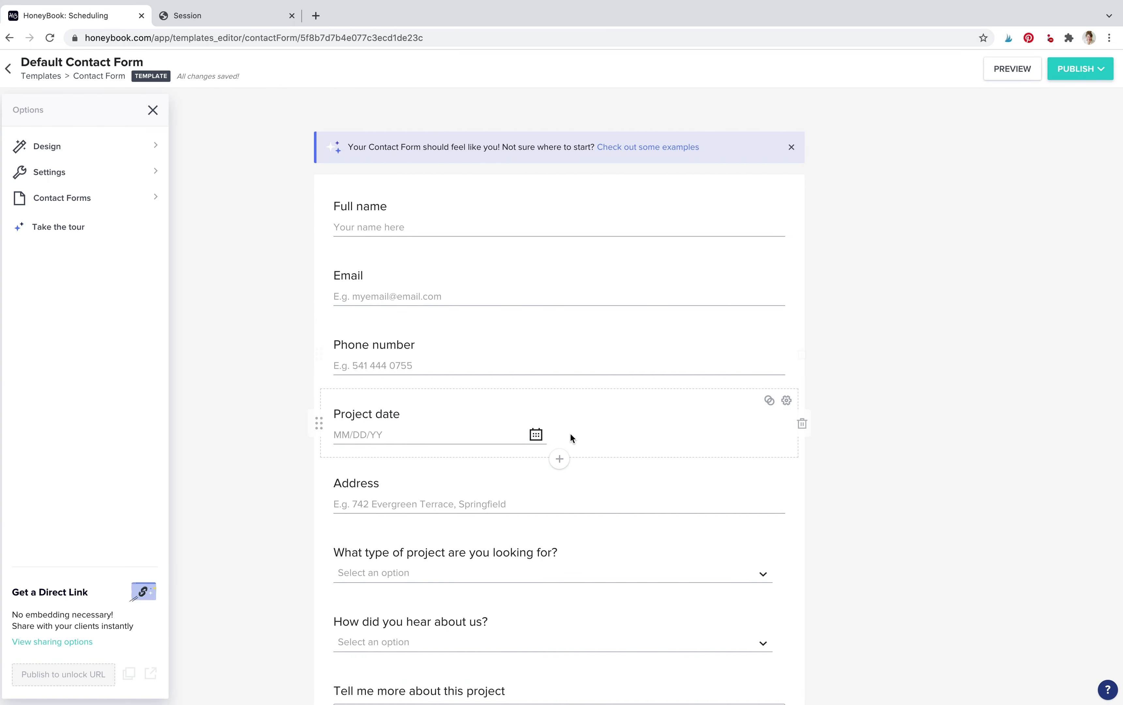
scroll(571, 433, "down", 5)
scroll(570, 433, "up", 2)
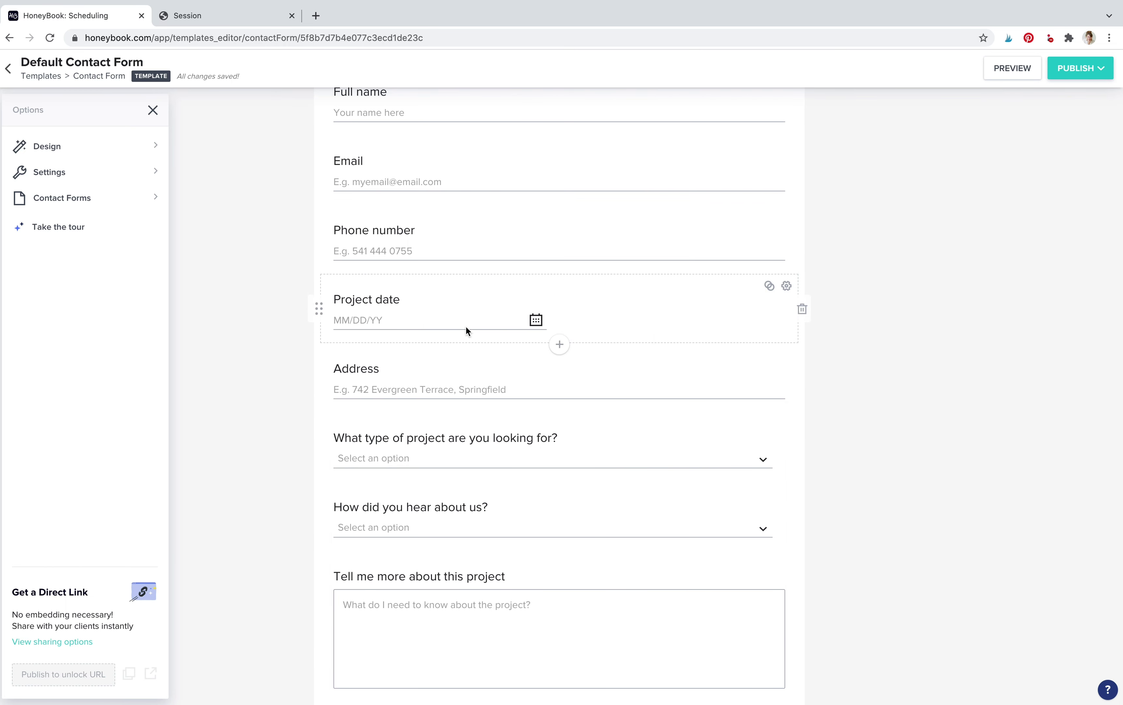
left_click(678, 308)
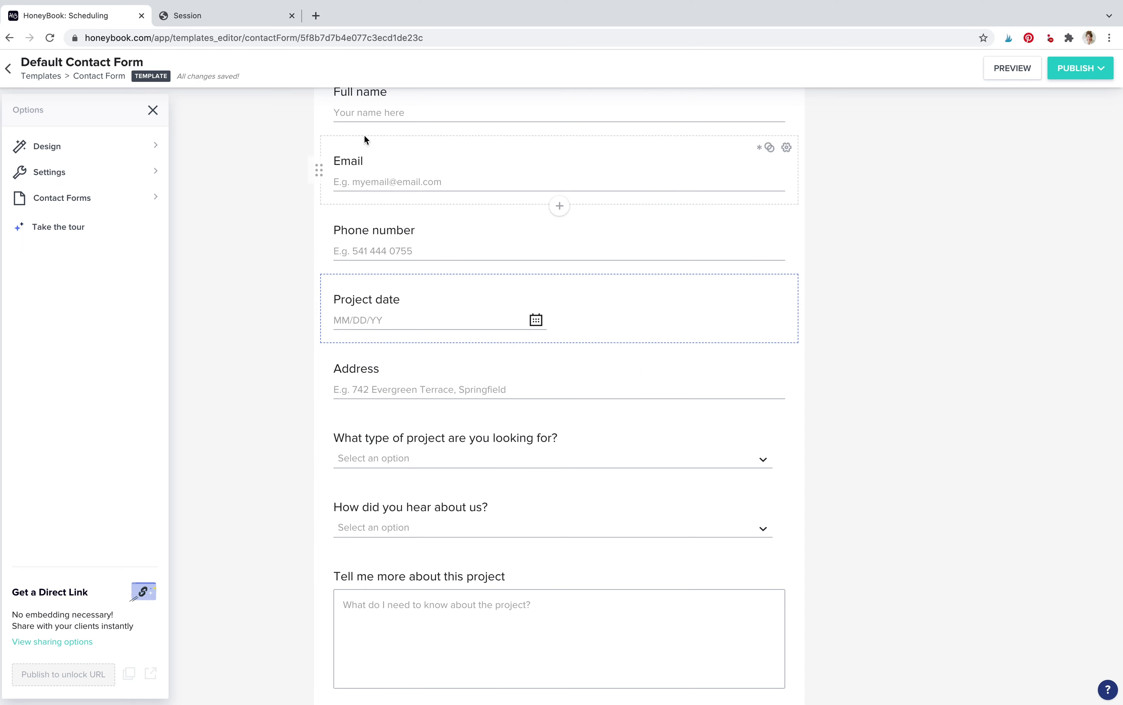
left_click(9, 69)
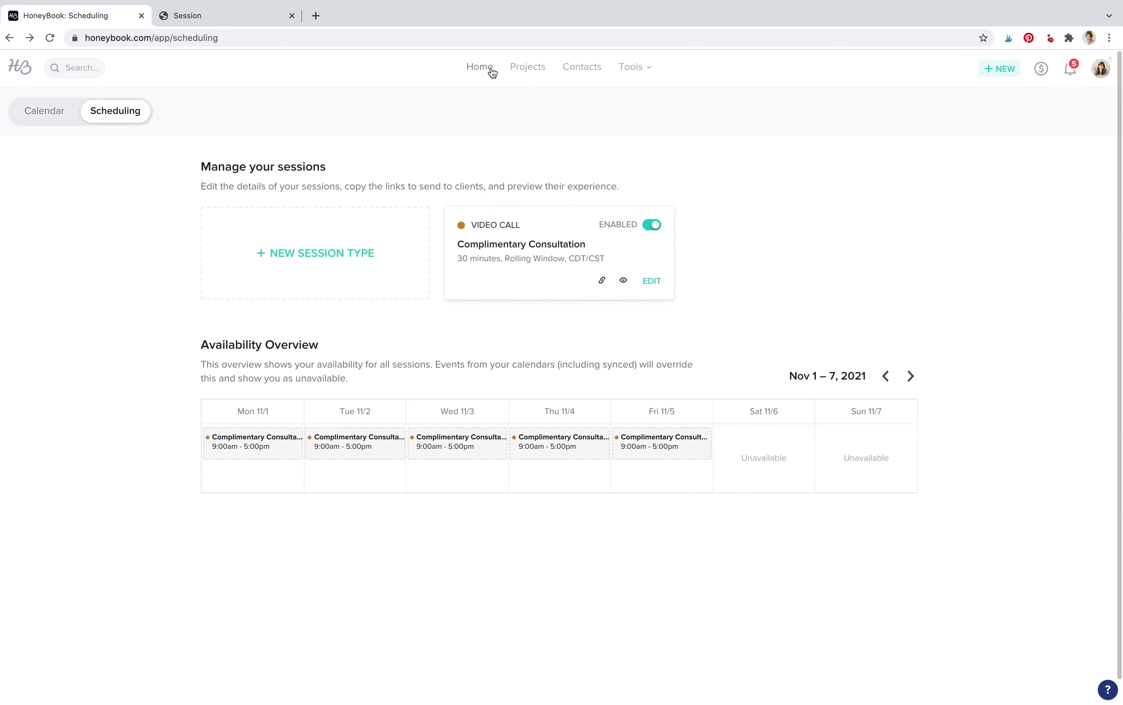
- Open the inquiry-stage project from the project pipeline and view its details, activity, files and payments
left_click(527, 69)
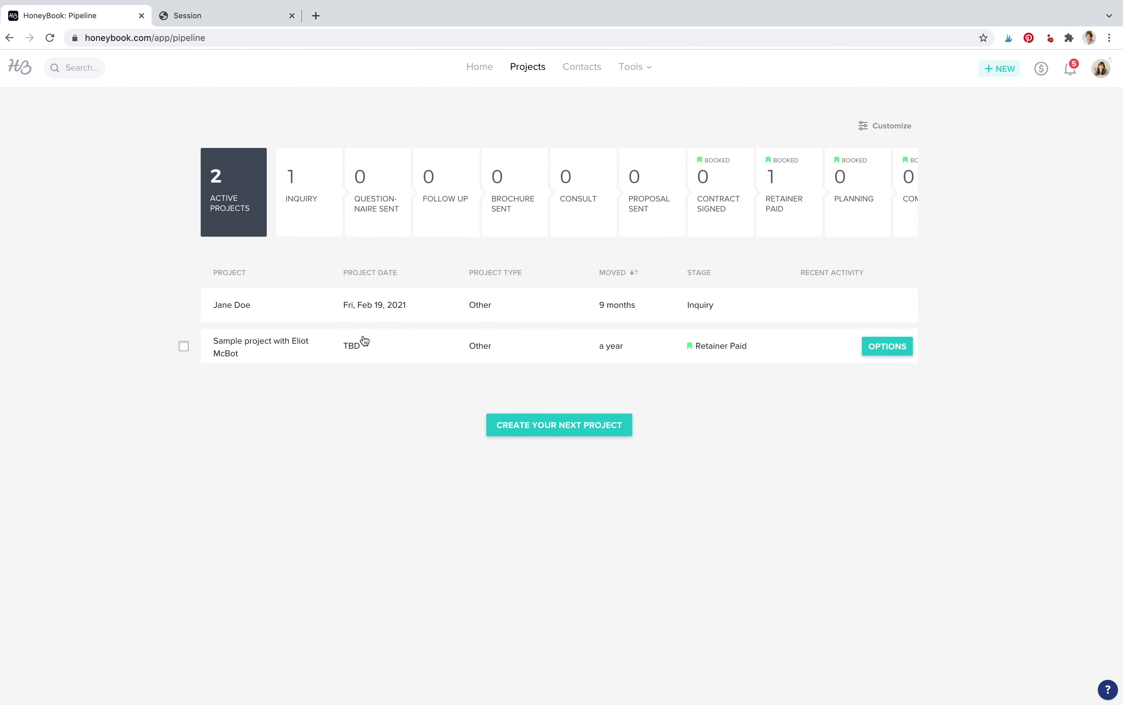
left_click(316, 307)
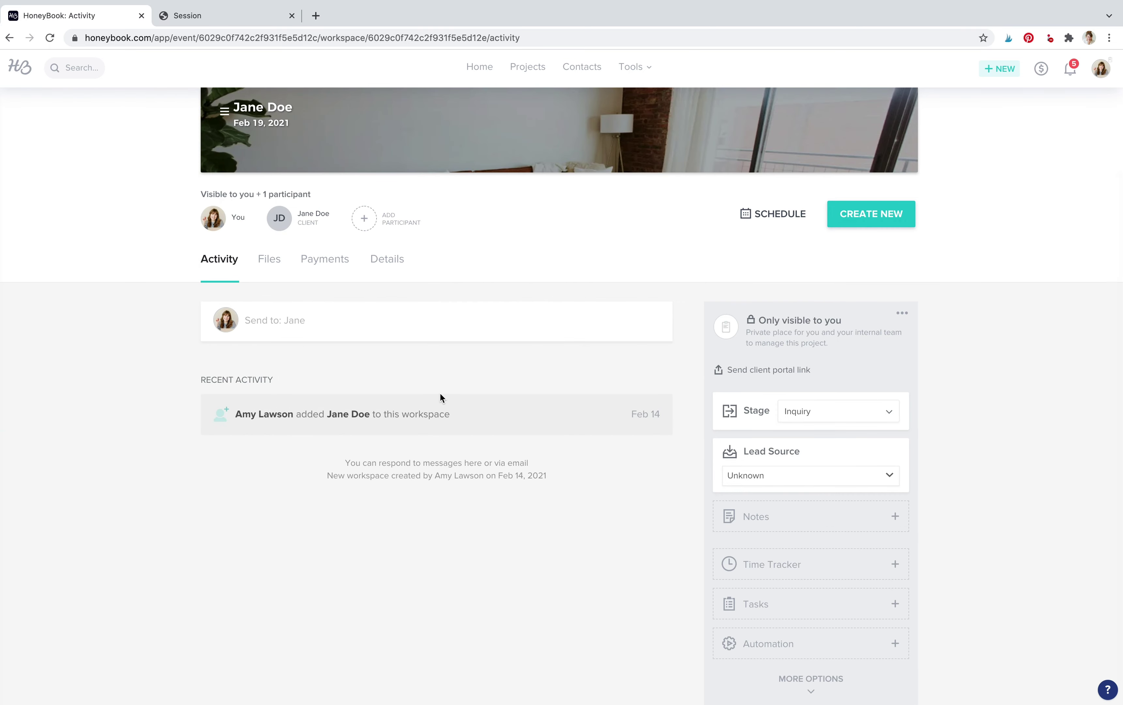
left_click(392, 258)
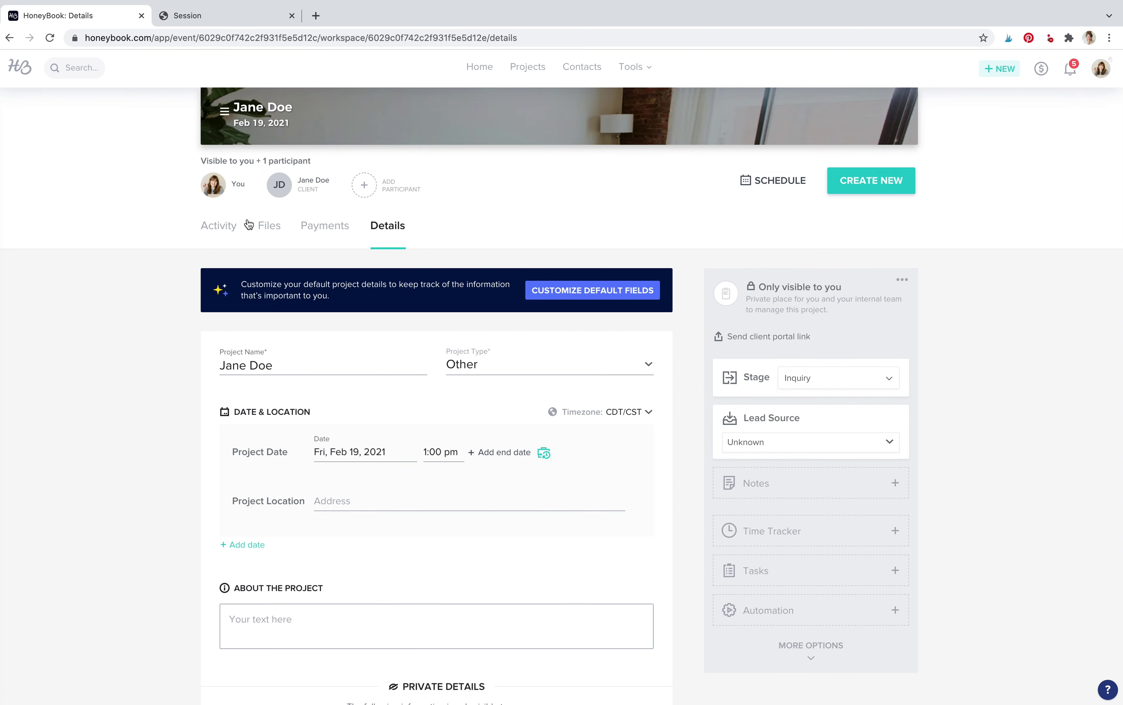
left_click(225, 231)
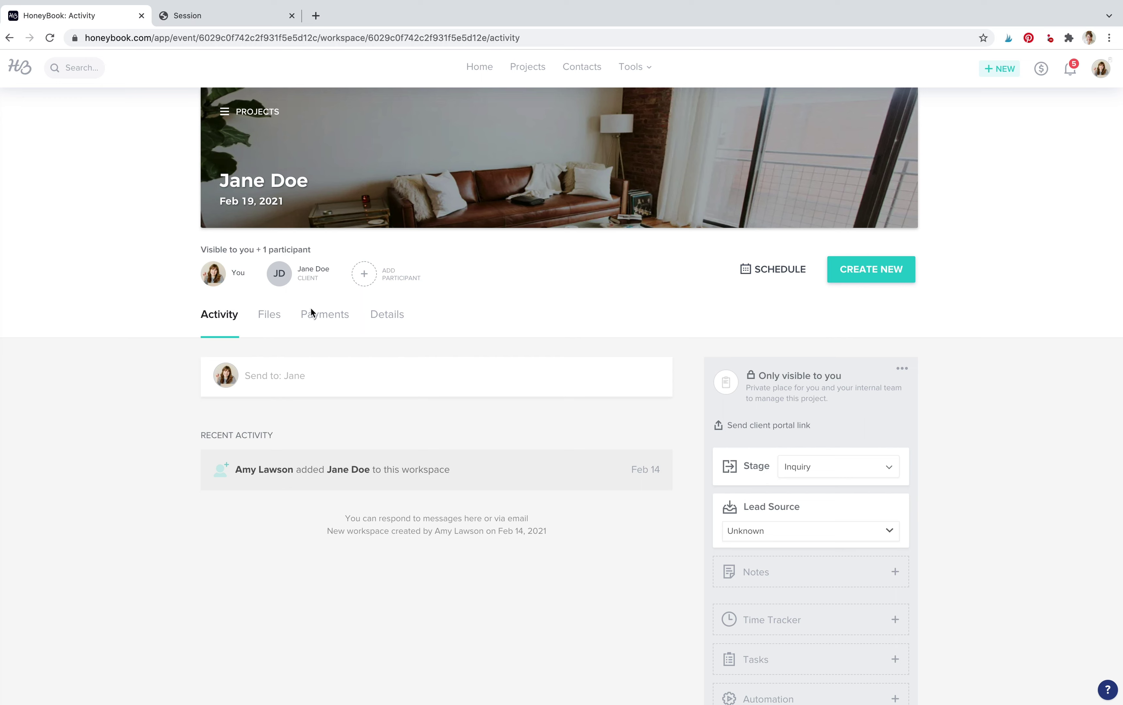
left_click(265, 313)
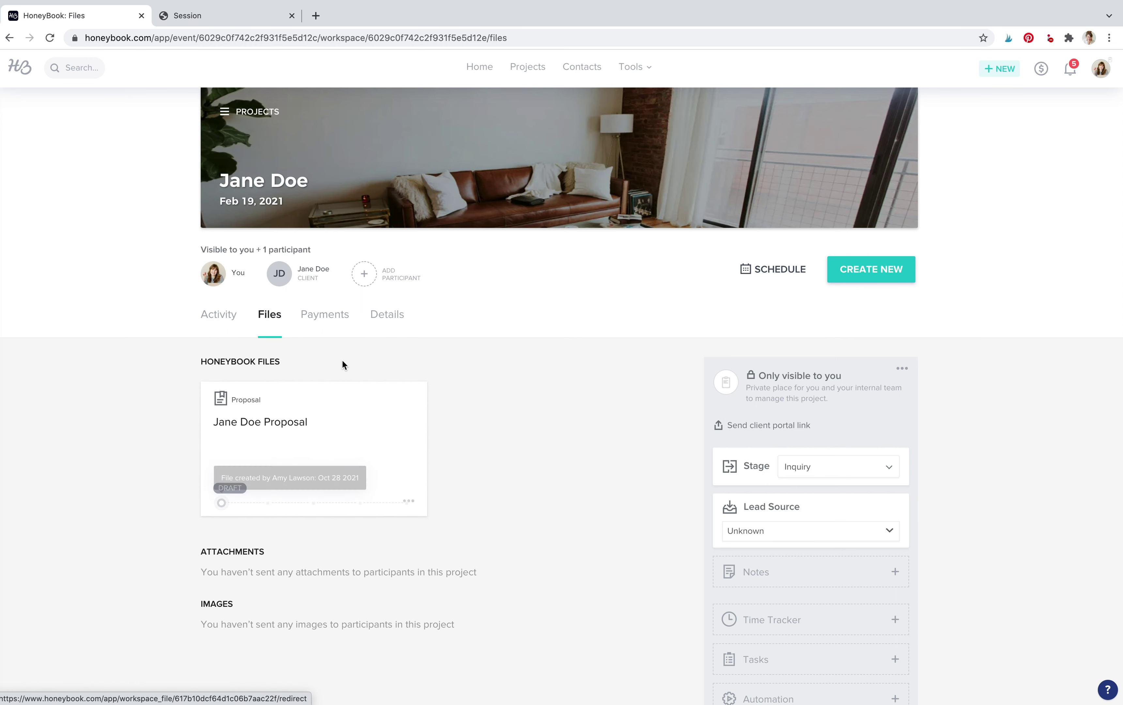
left_click(332, 313)
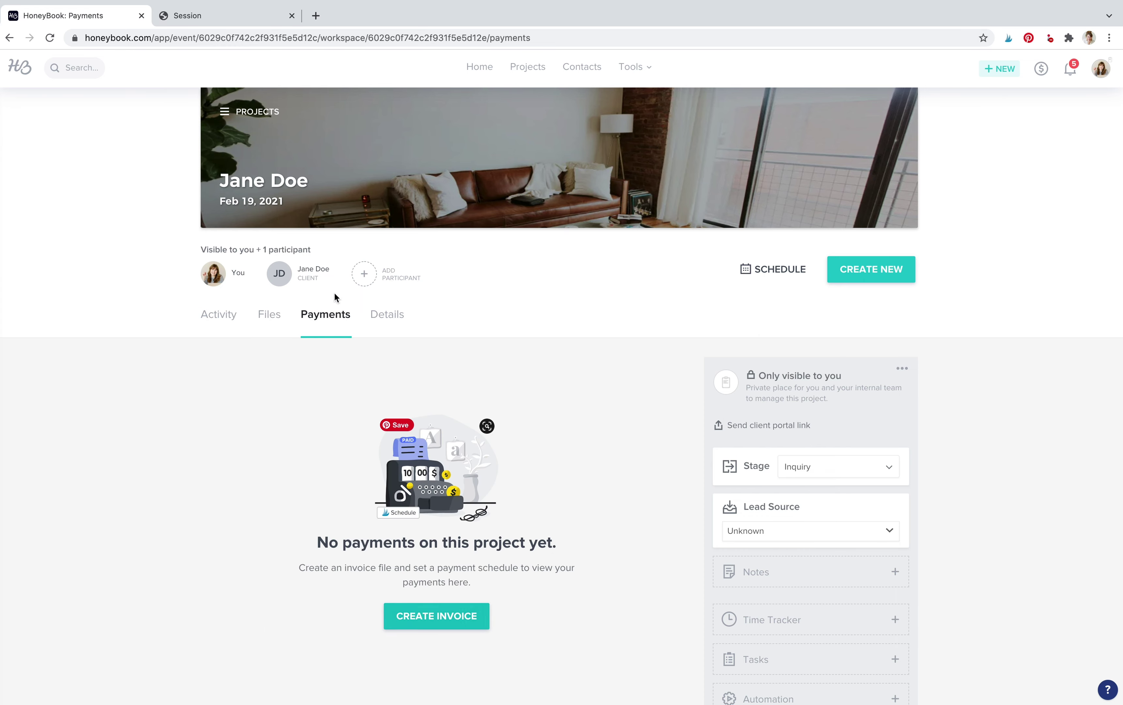
- Review the project's details from the date and location through the private notes, and return to the start of the page
left_click(386, 313)
scroll(460, 475, "down", 3)
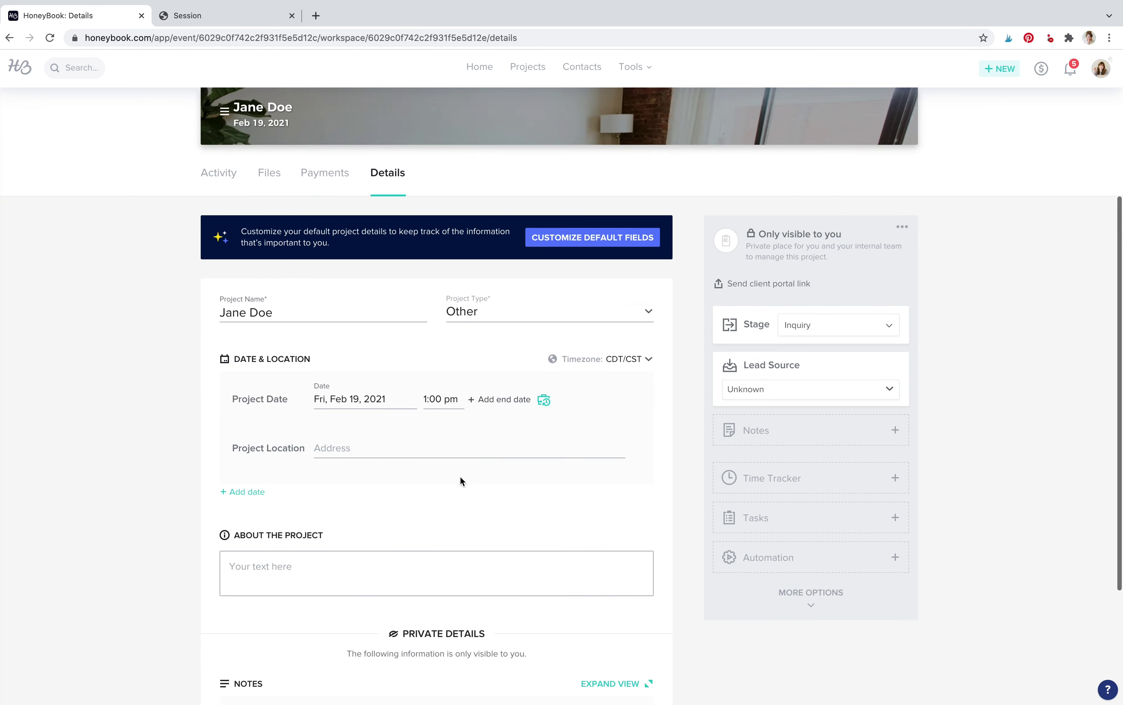
scroll(543, 543, "down", 3)
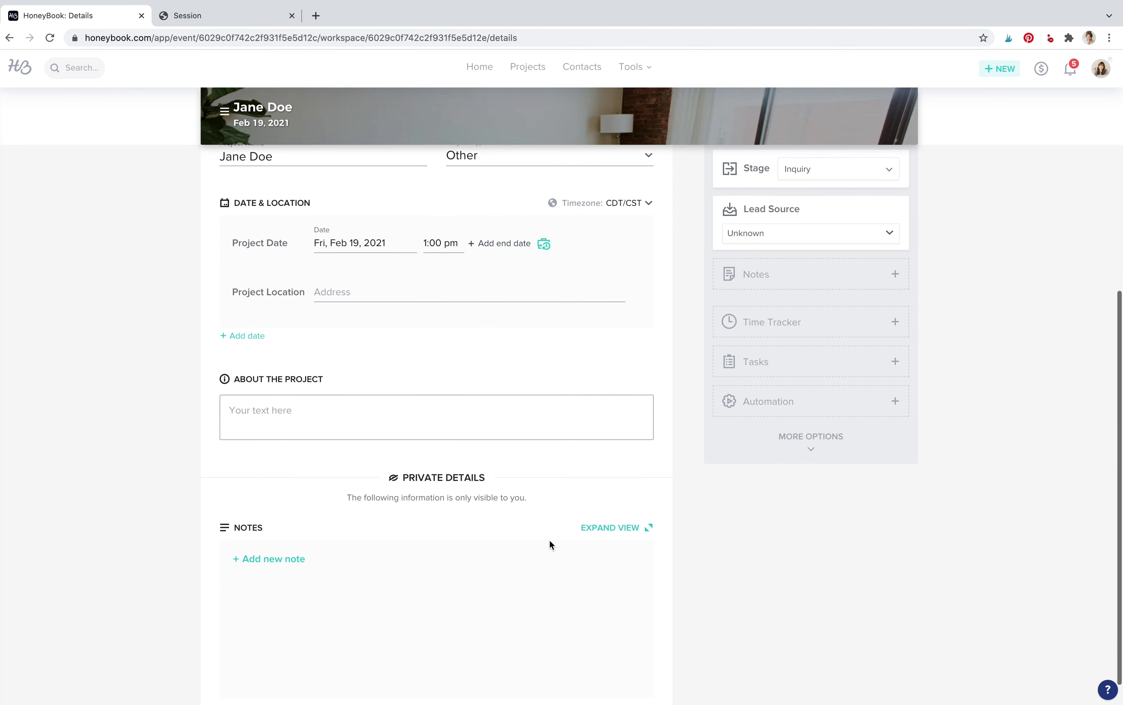
scroll(549, 541, "up", 3)
scroll(548, 539, "down", 3)
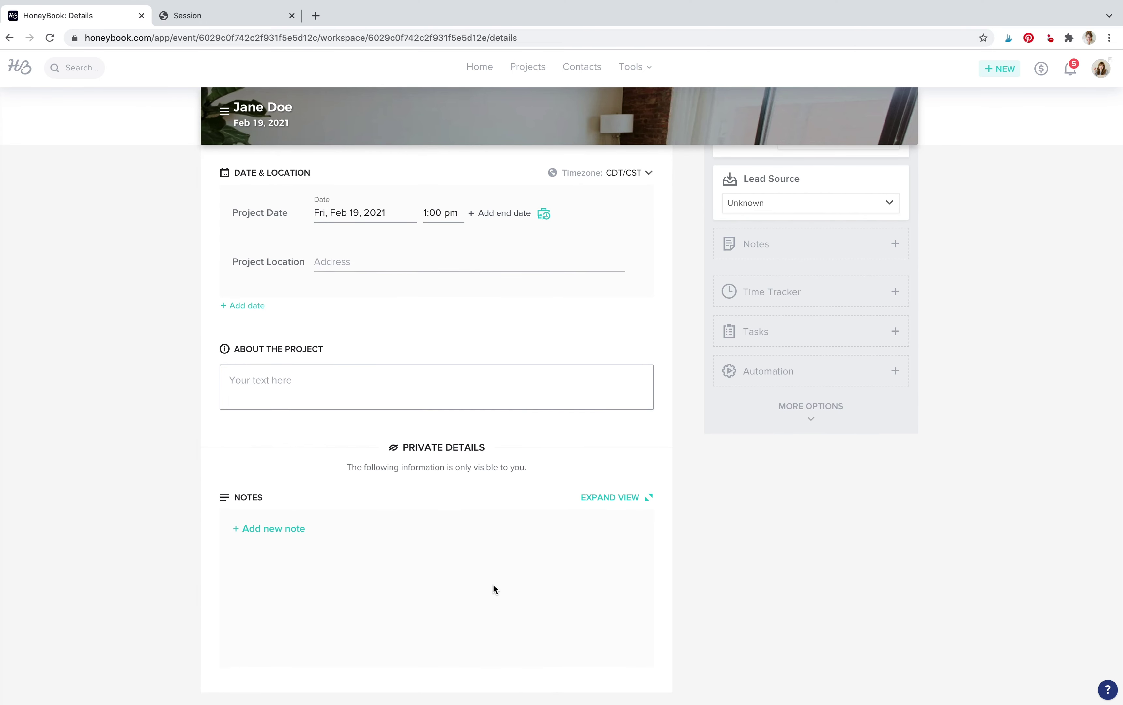
scroll(493, 589, "up", 10)
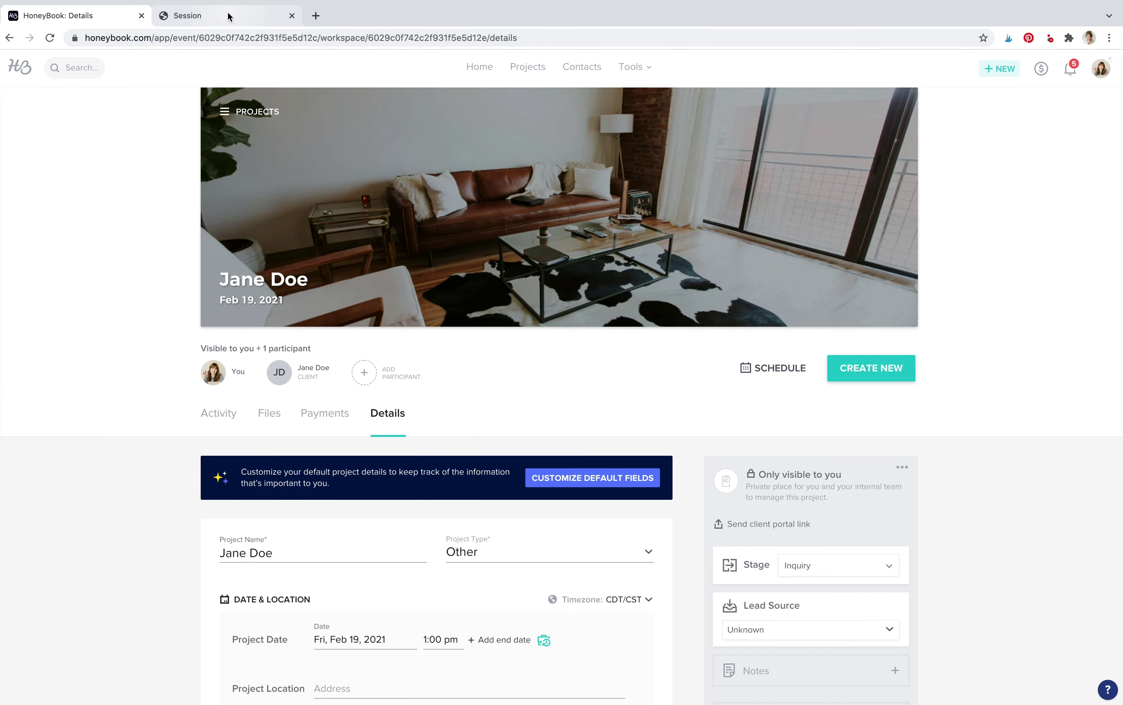
- Switch to Session to show the Winter Joy Studio Mini Sessions, and return to the HoneyBook project
left_click(229, 17)
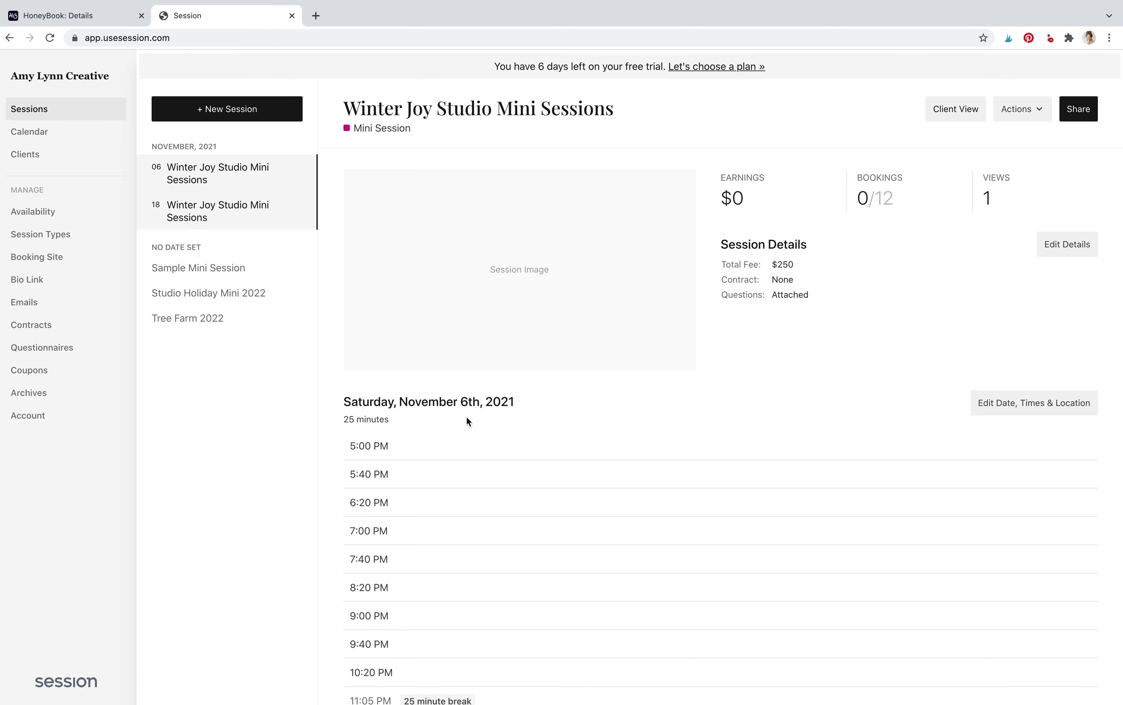
left_click(112, 19)
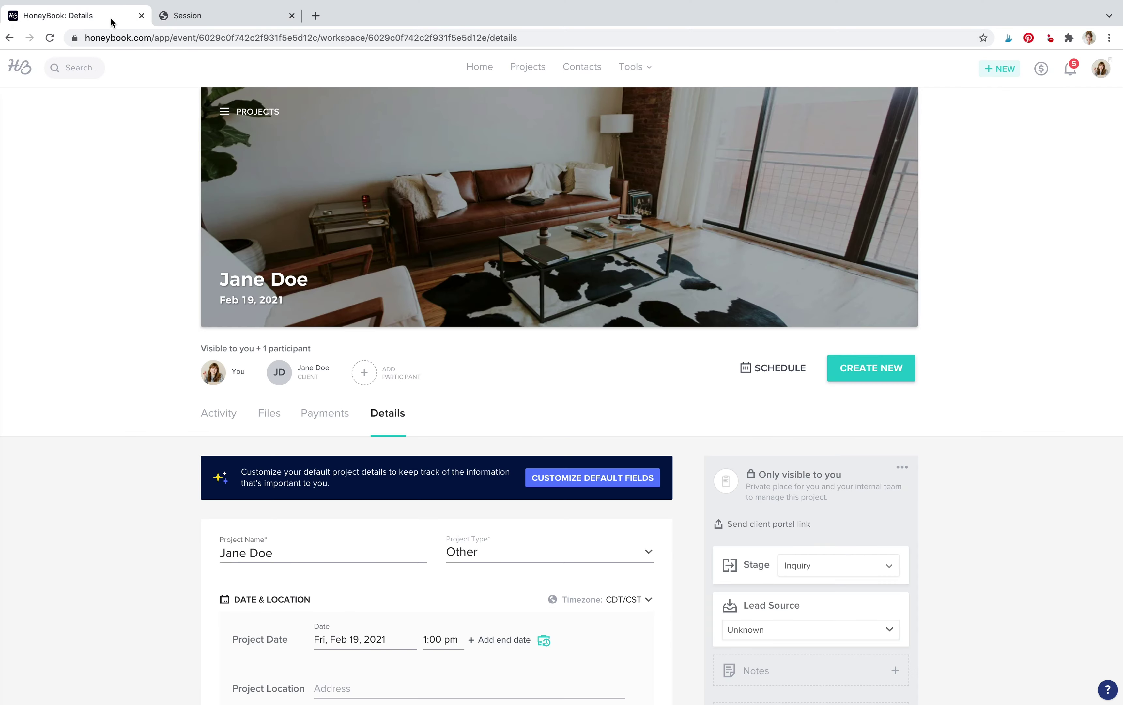